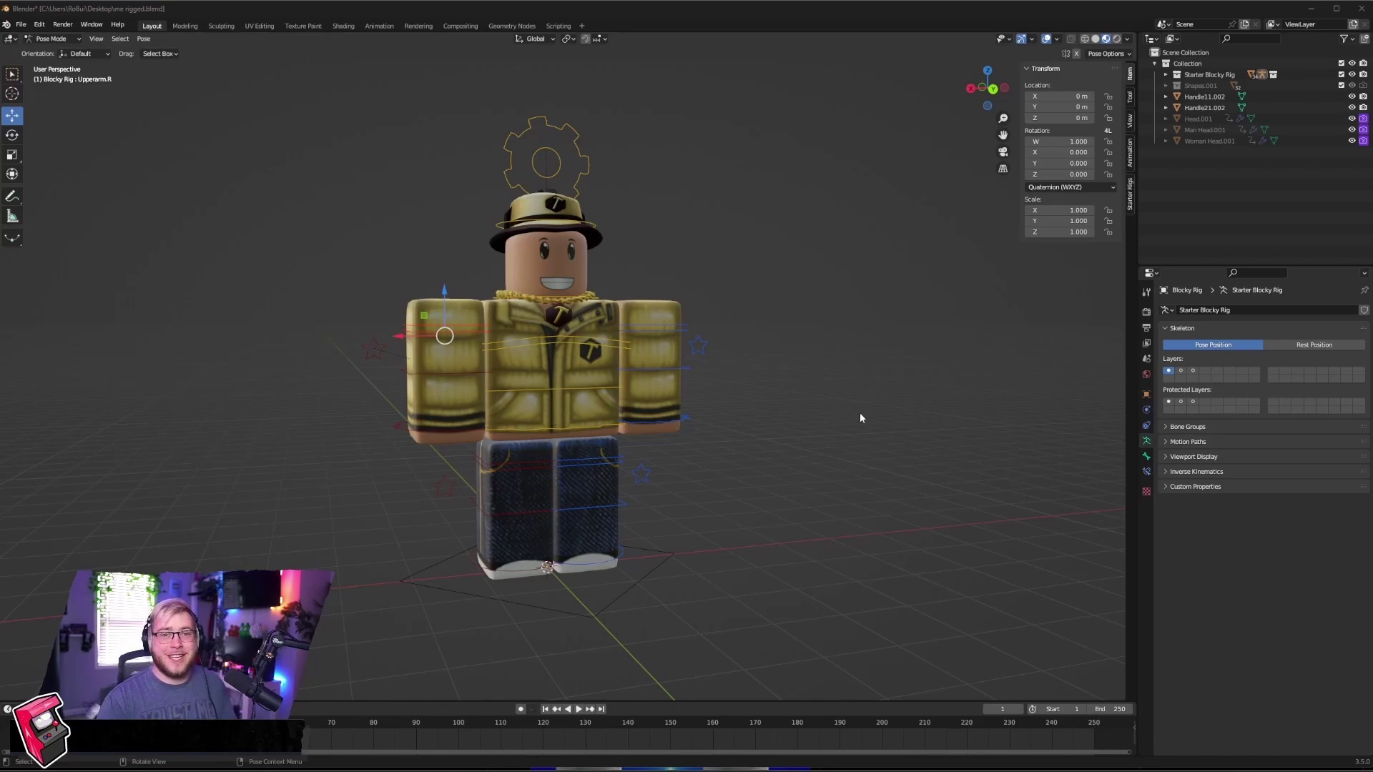
middle_drag(778, 327, 751, 335)
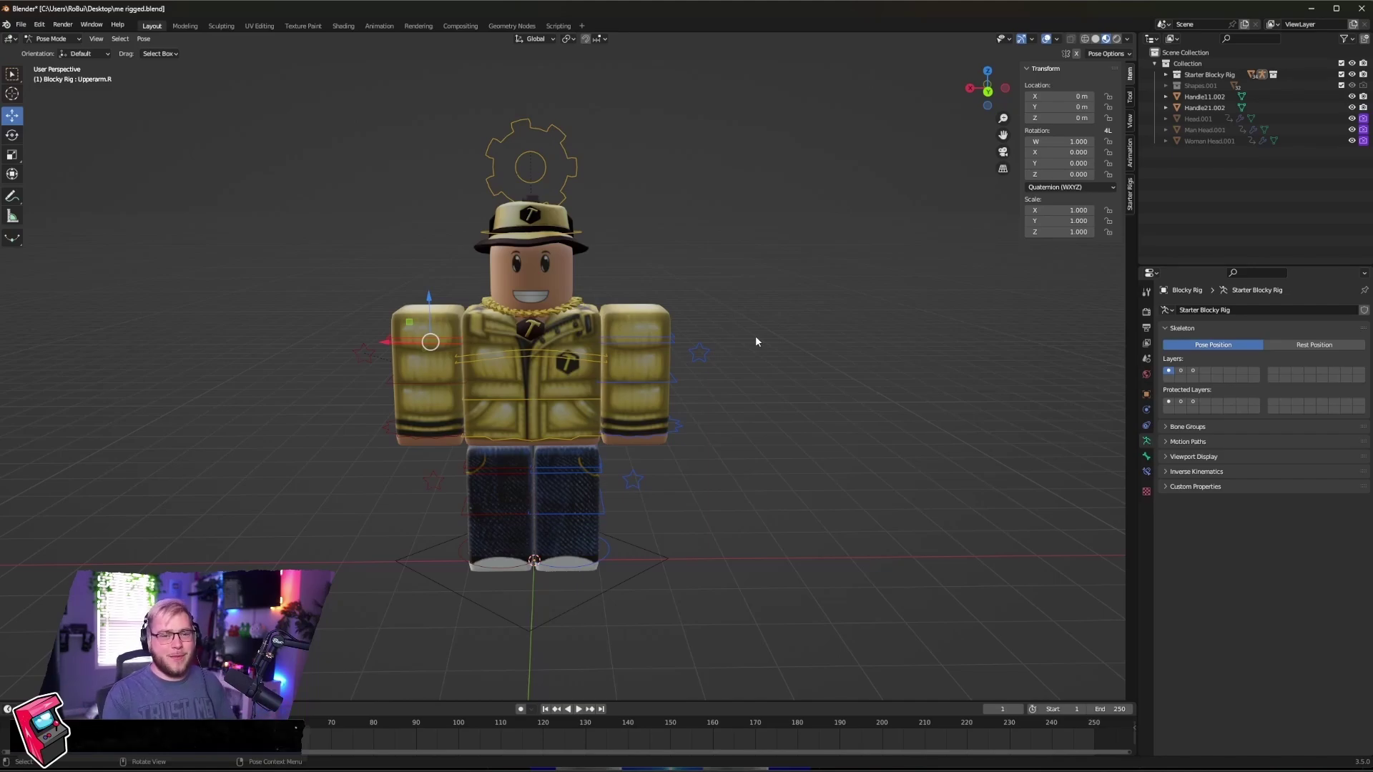
click(565, 350)
key(r)
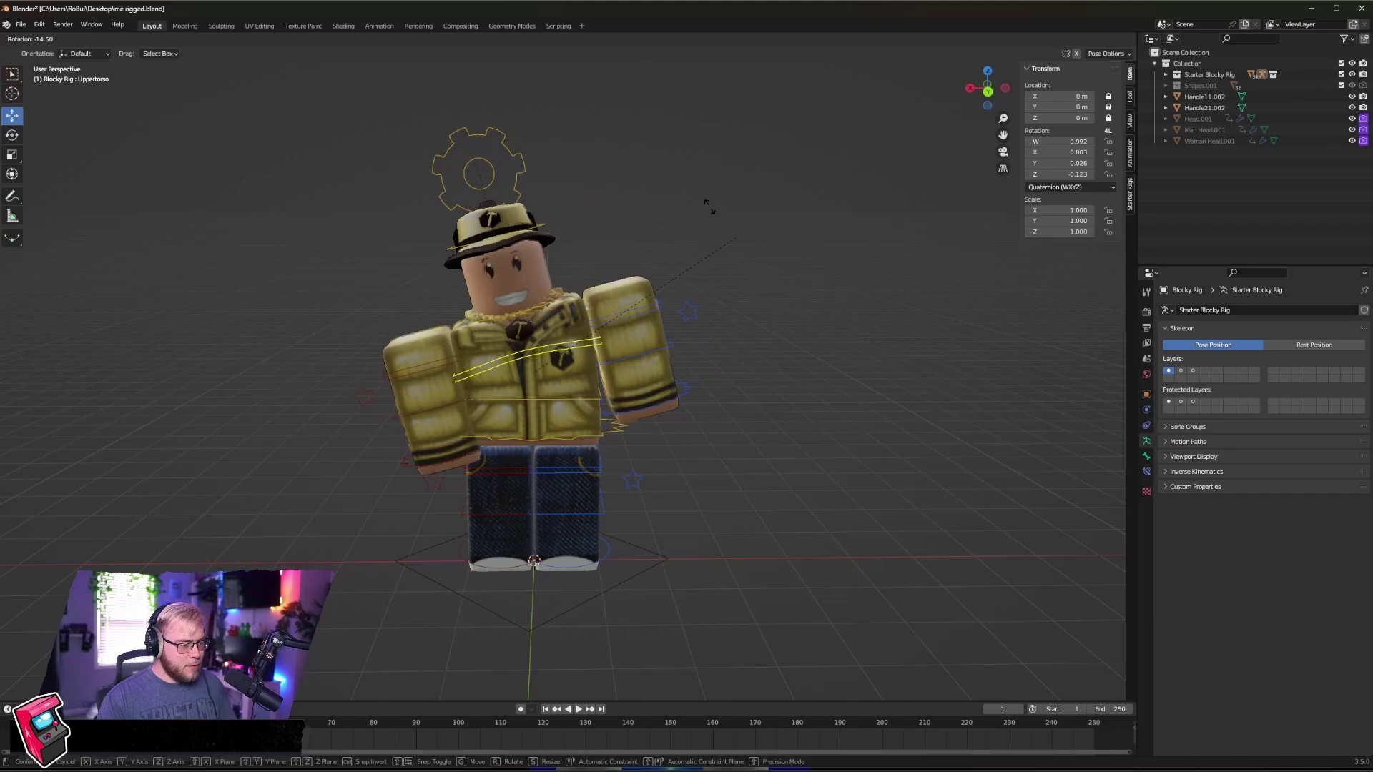
key(Escape)
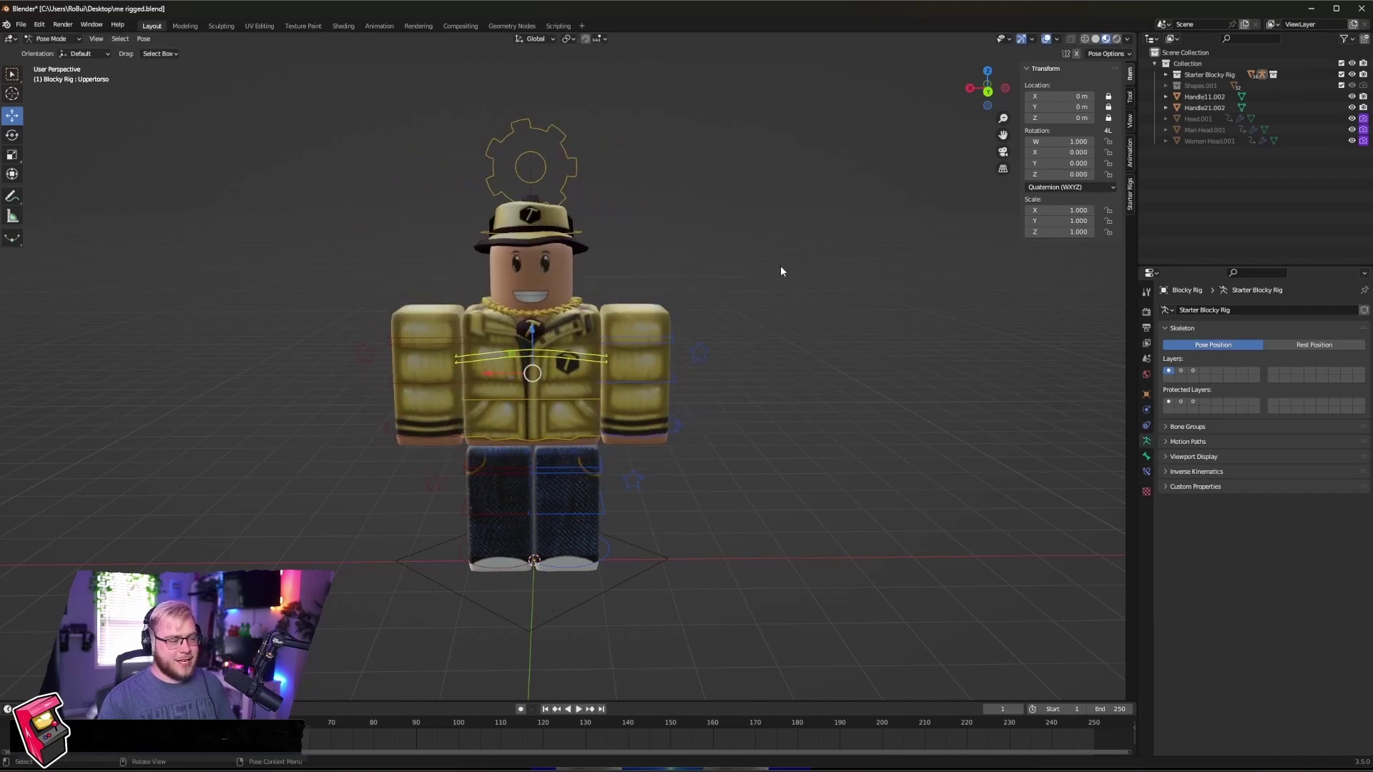
middle_drag(770, 279, 671, 400)
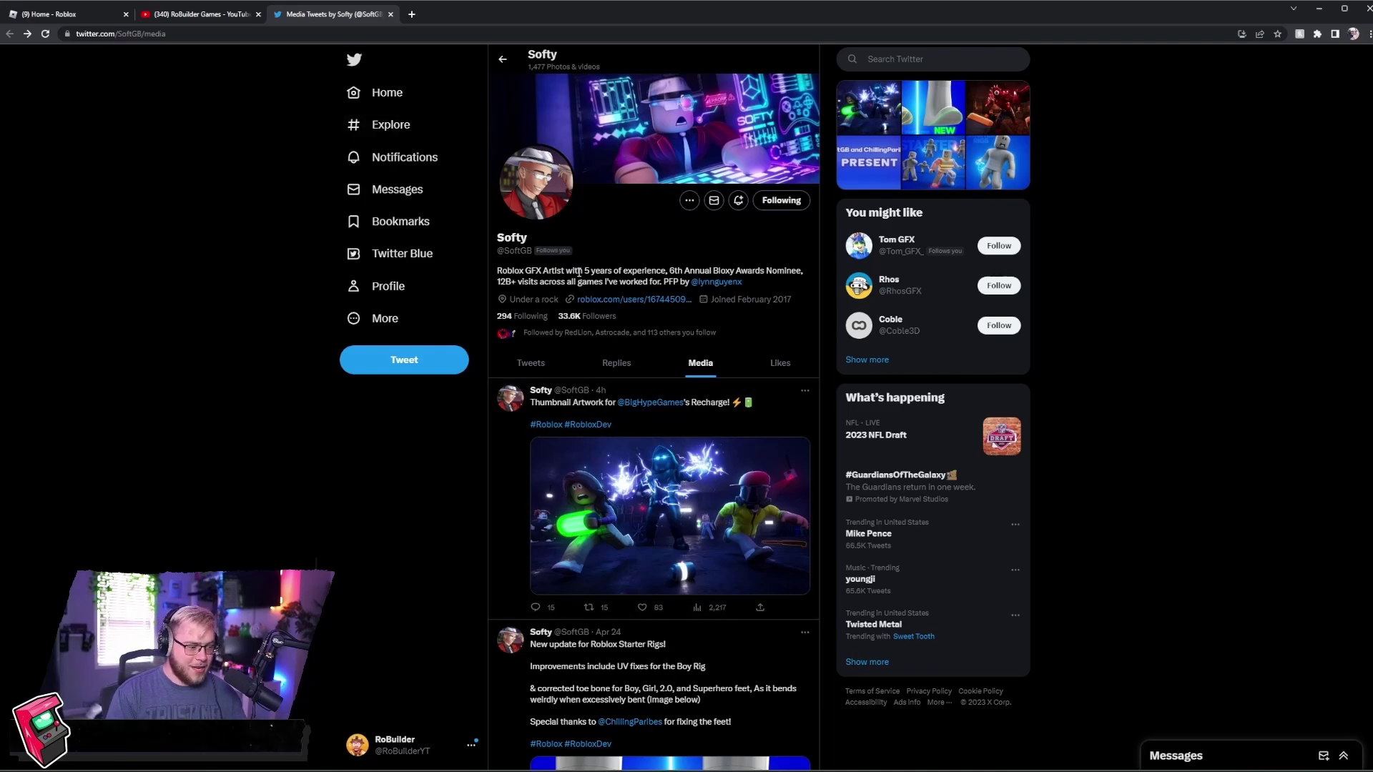
Examine the Roblox GFX artist's bio and media tweets on Twitter, including the full-size Recharge thumbnail artwork
drag(580, 272, 805, 270)
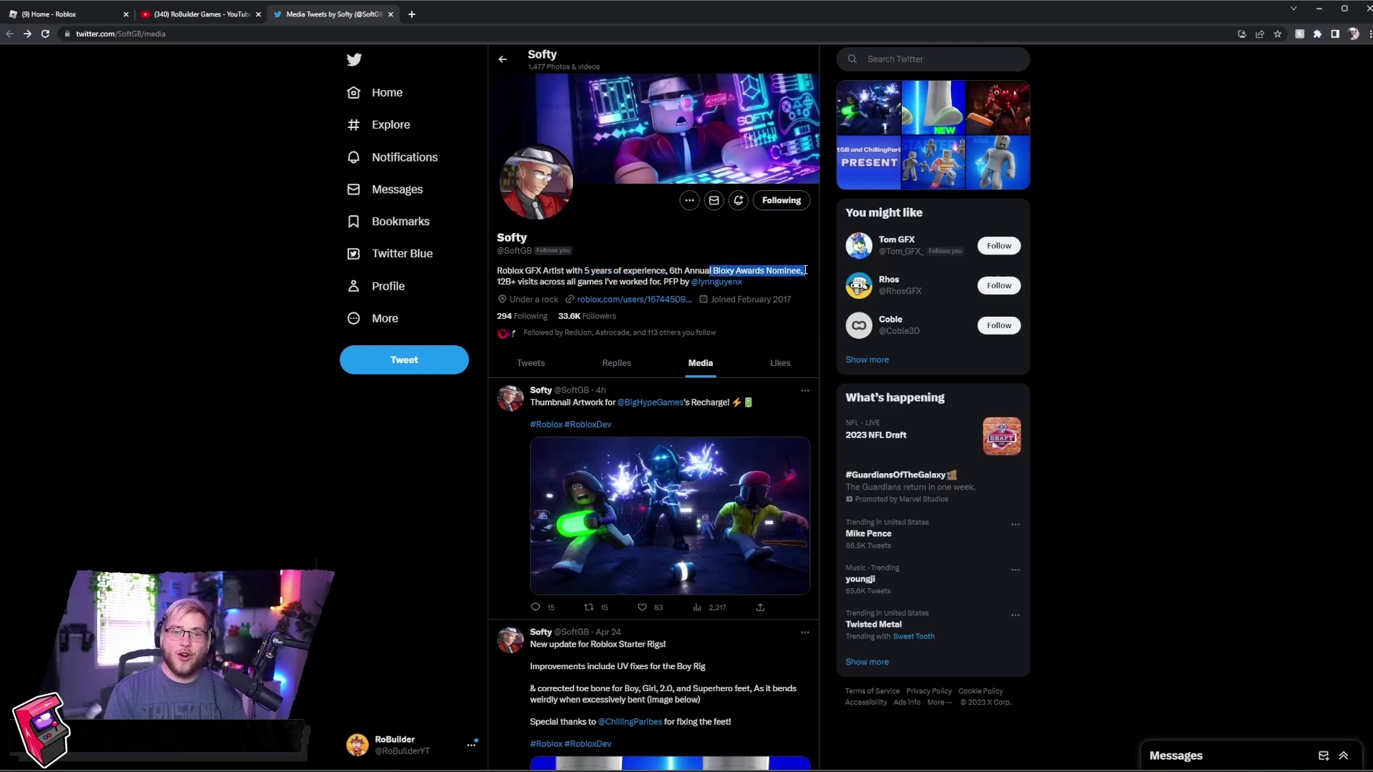
scroll(793, 285, down, 2)
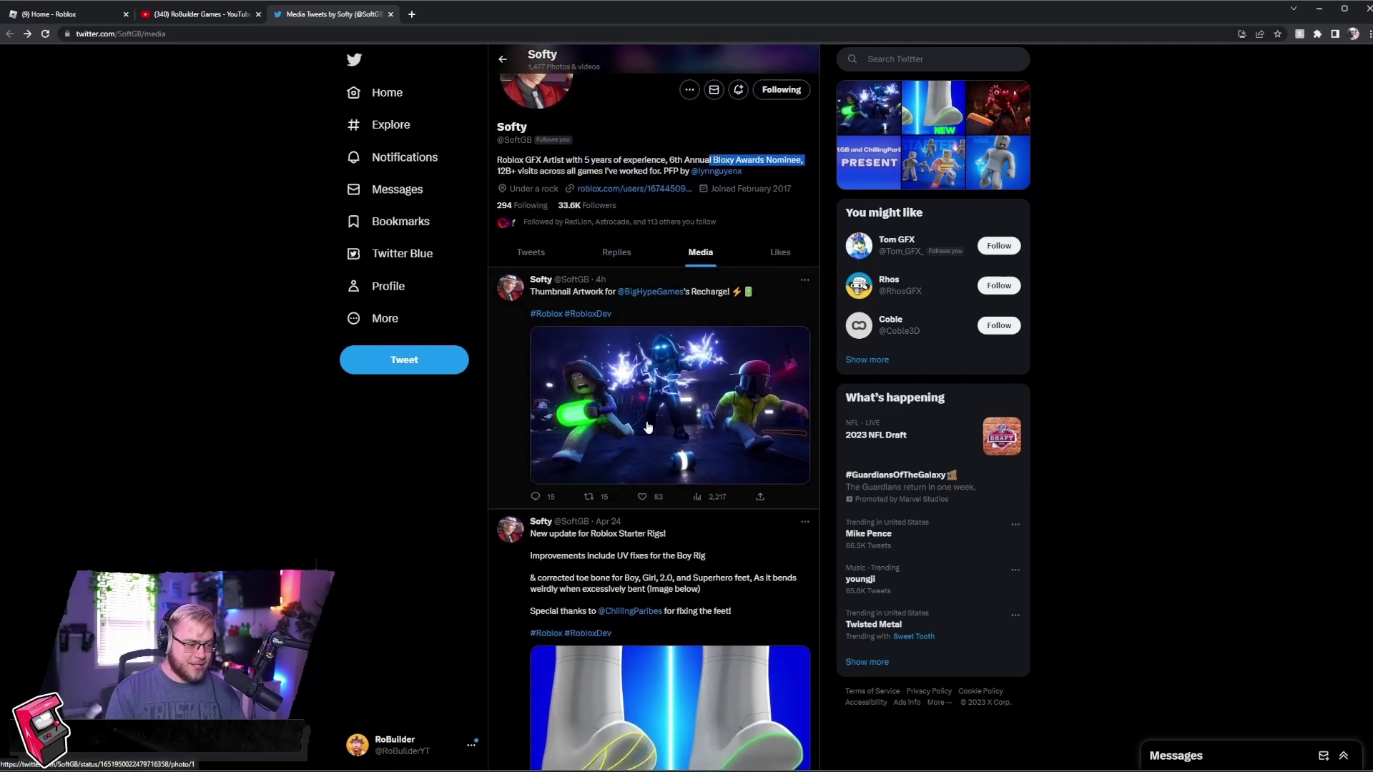
click(635, 458)
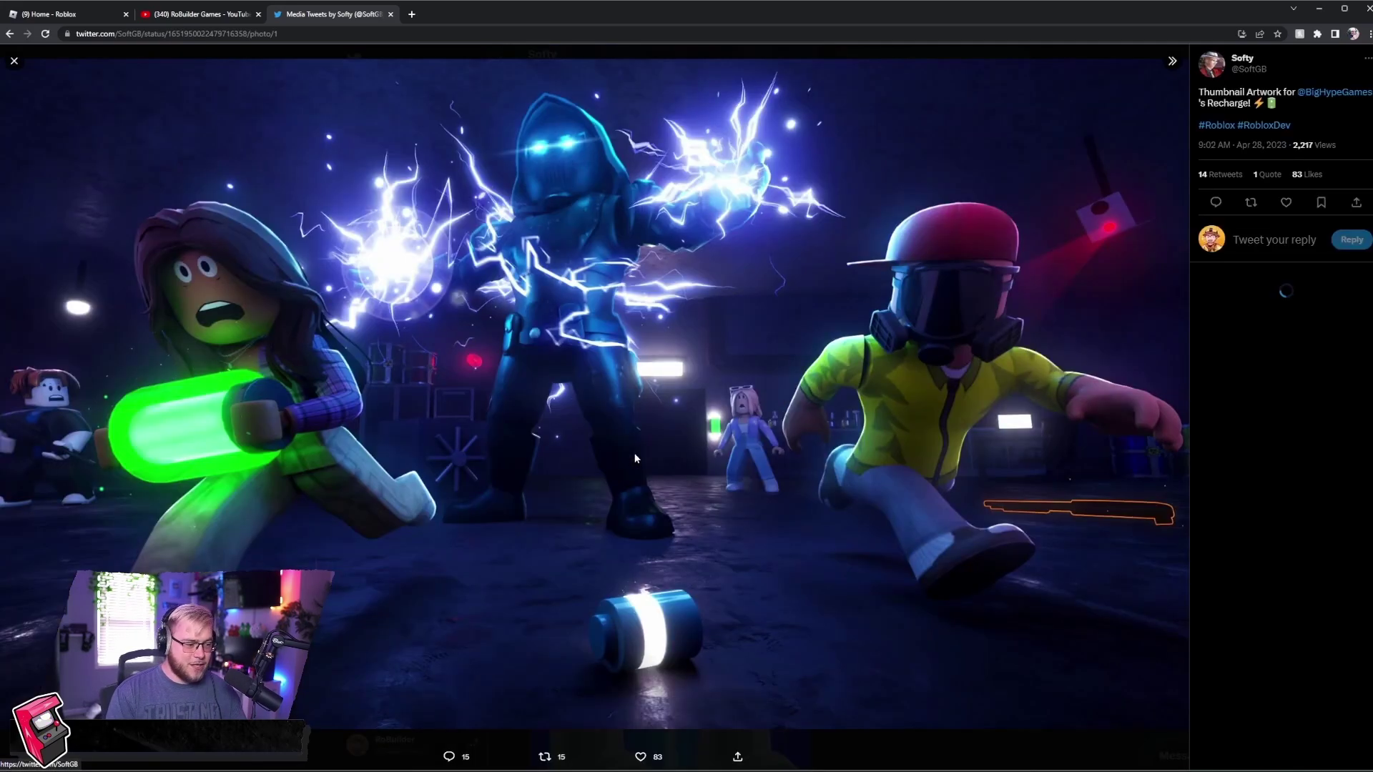
click(13, 68)
scroll(619, 236, down, 10)
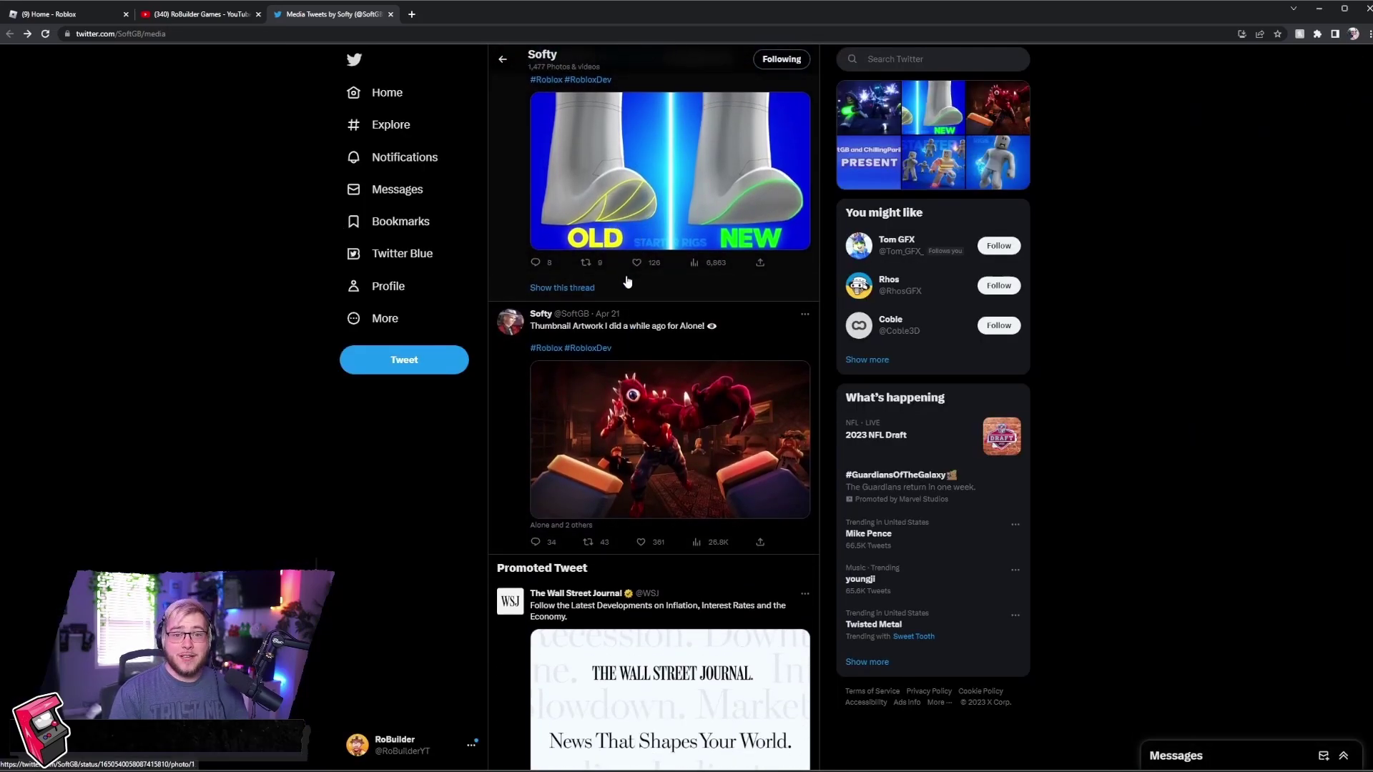
scroll(626, 282, down, 1)
click(580, 286)
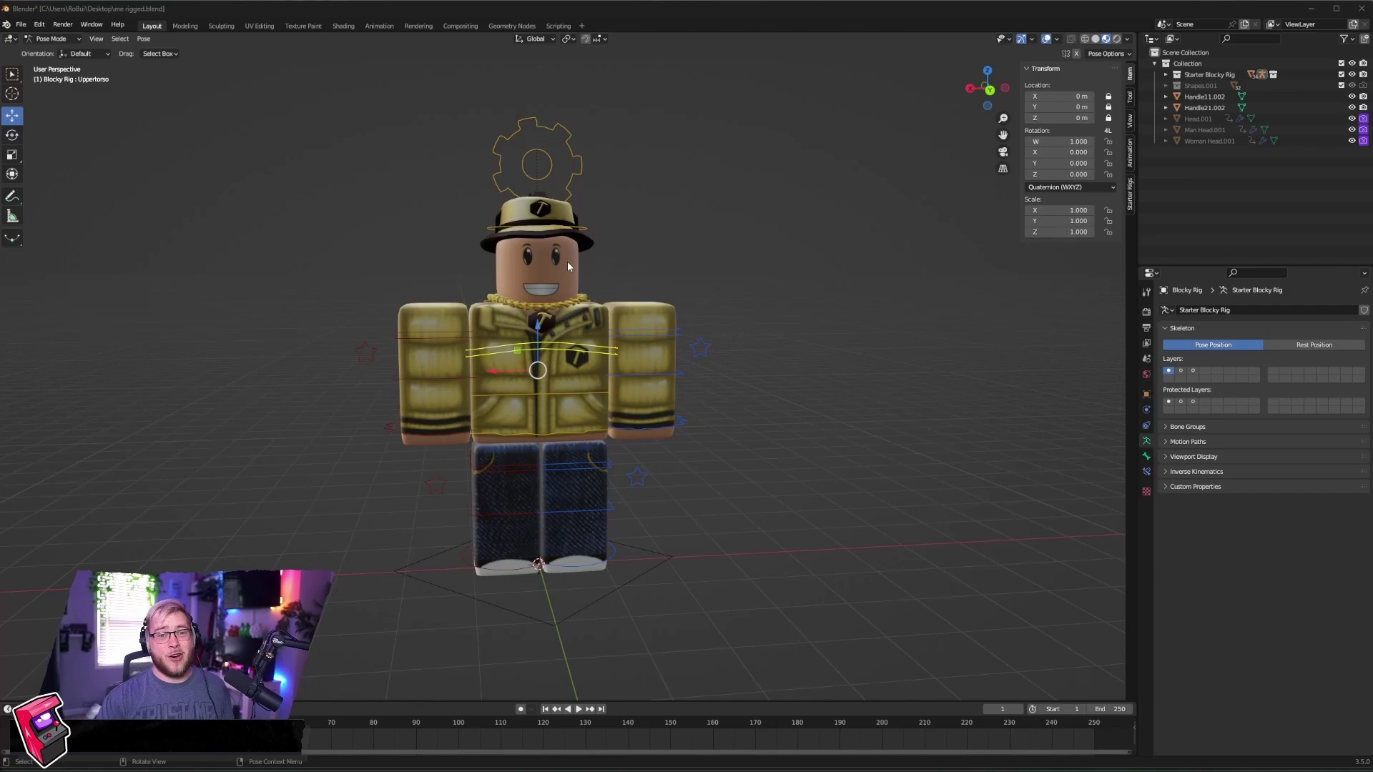
In Blender's preferences, use OptiX as the Cycles render device and set the undo steps to 256
click(39, 24)
click(58, 185)
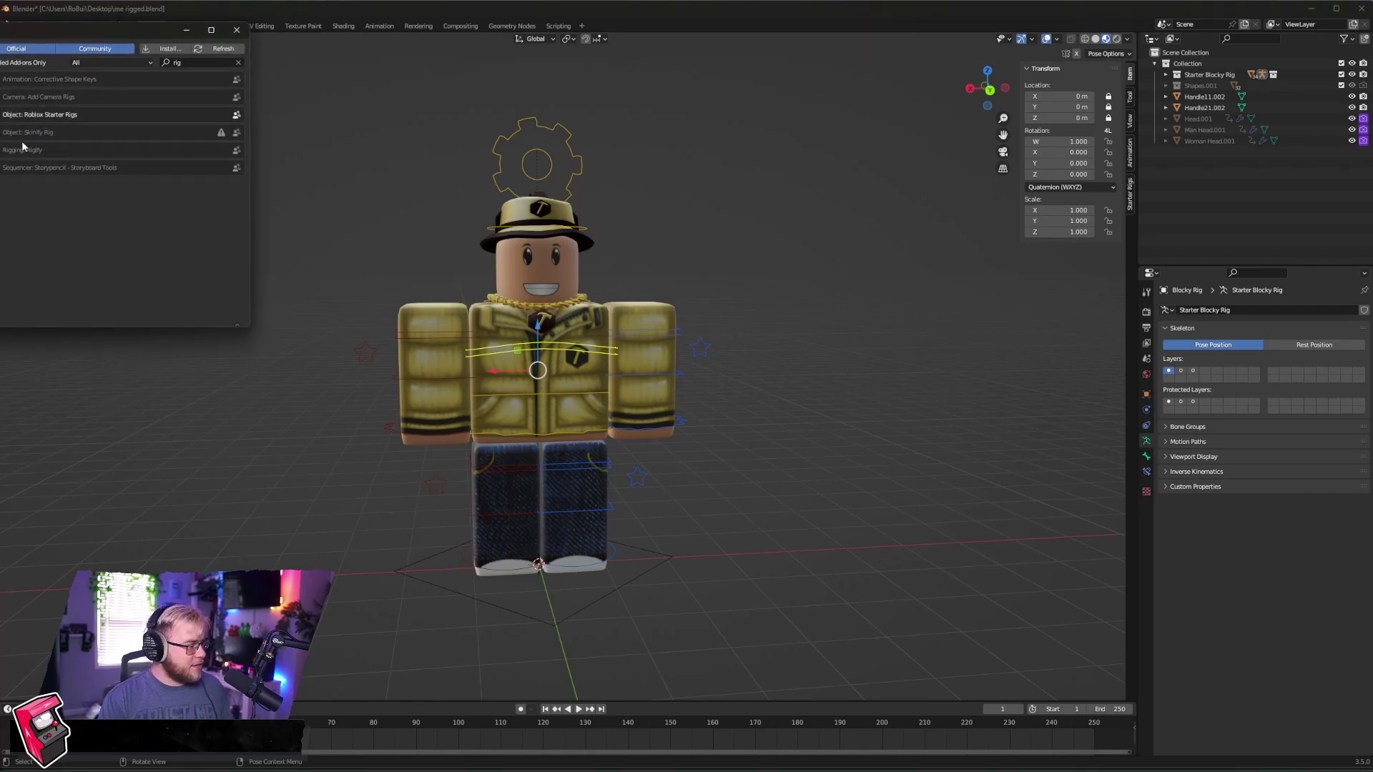
click(111, 64)
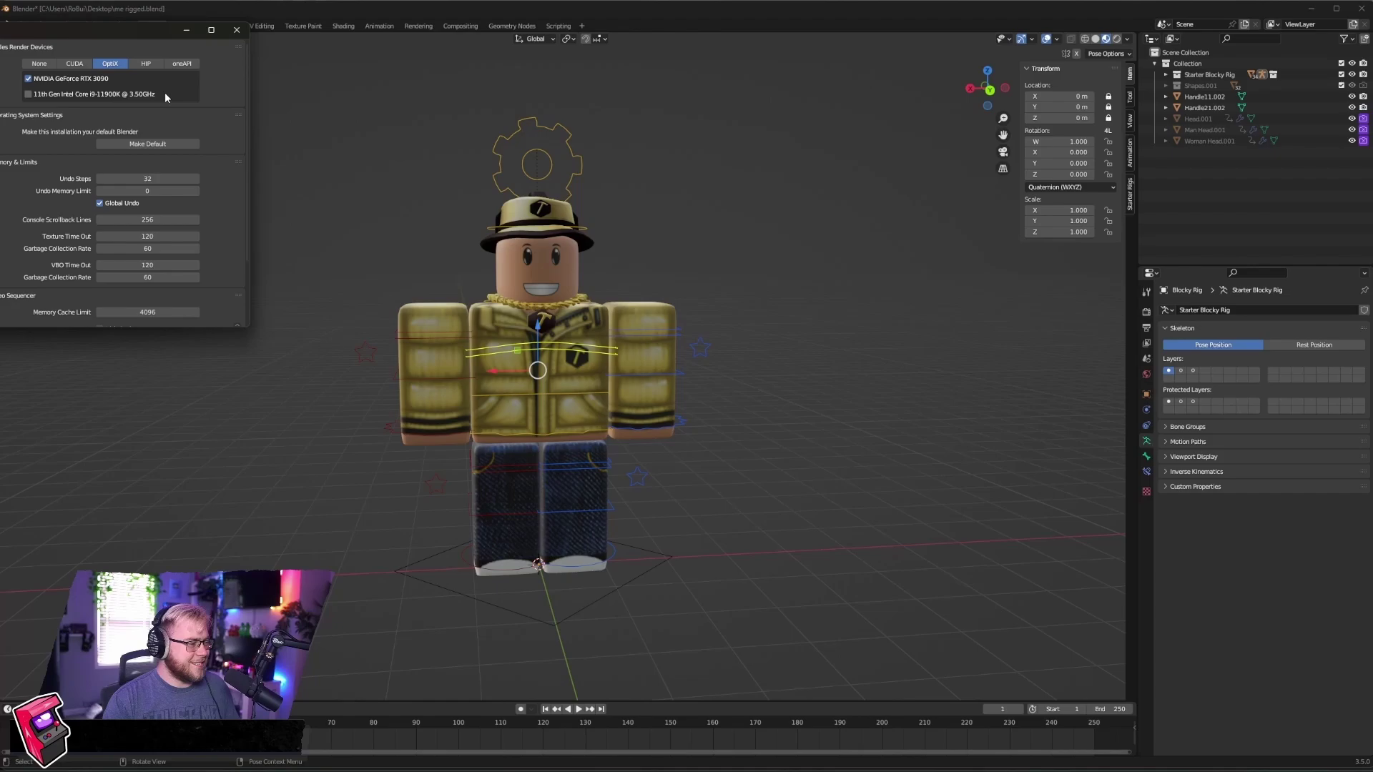
drag(145, 179, 170, 178)
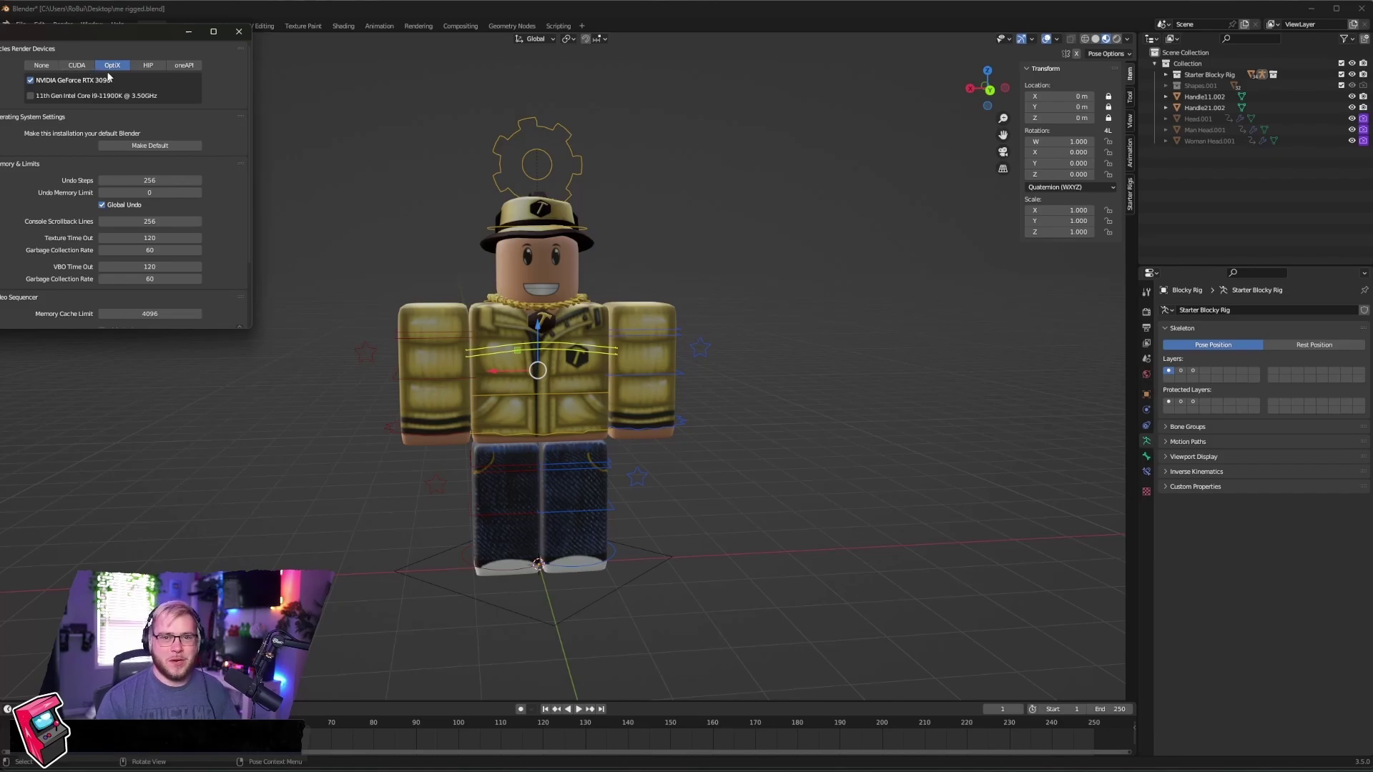
click(239, 31)
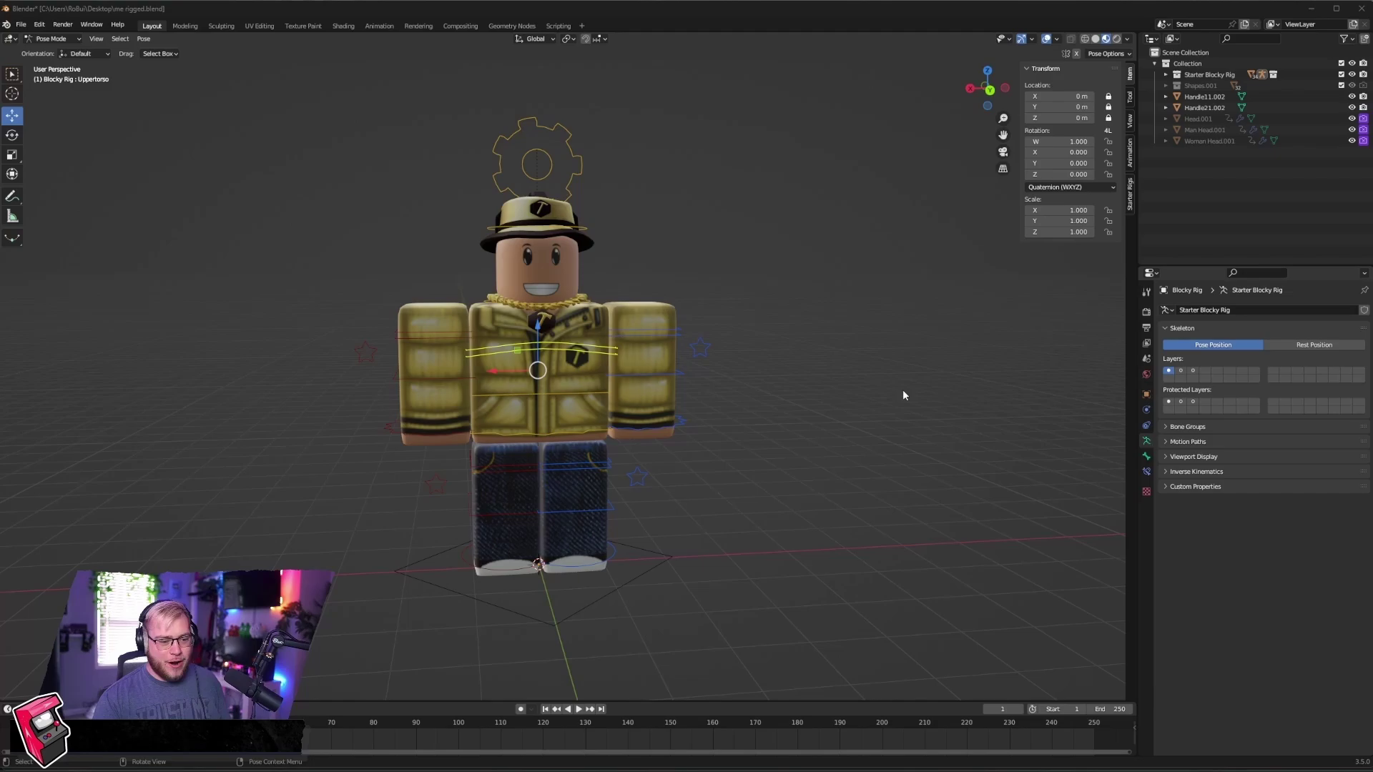
Set the scene's render engine to Cycles with GPU Compute as the device
click(1146, 313)
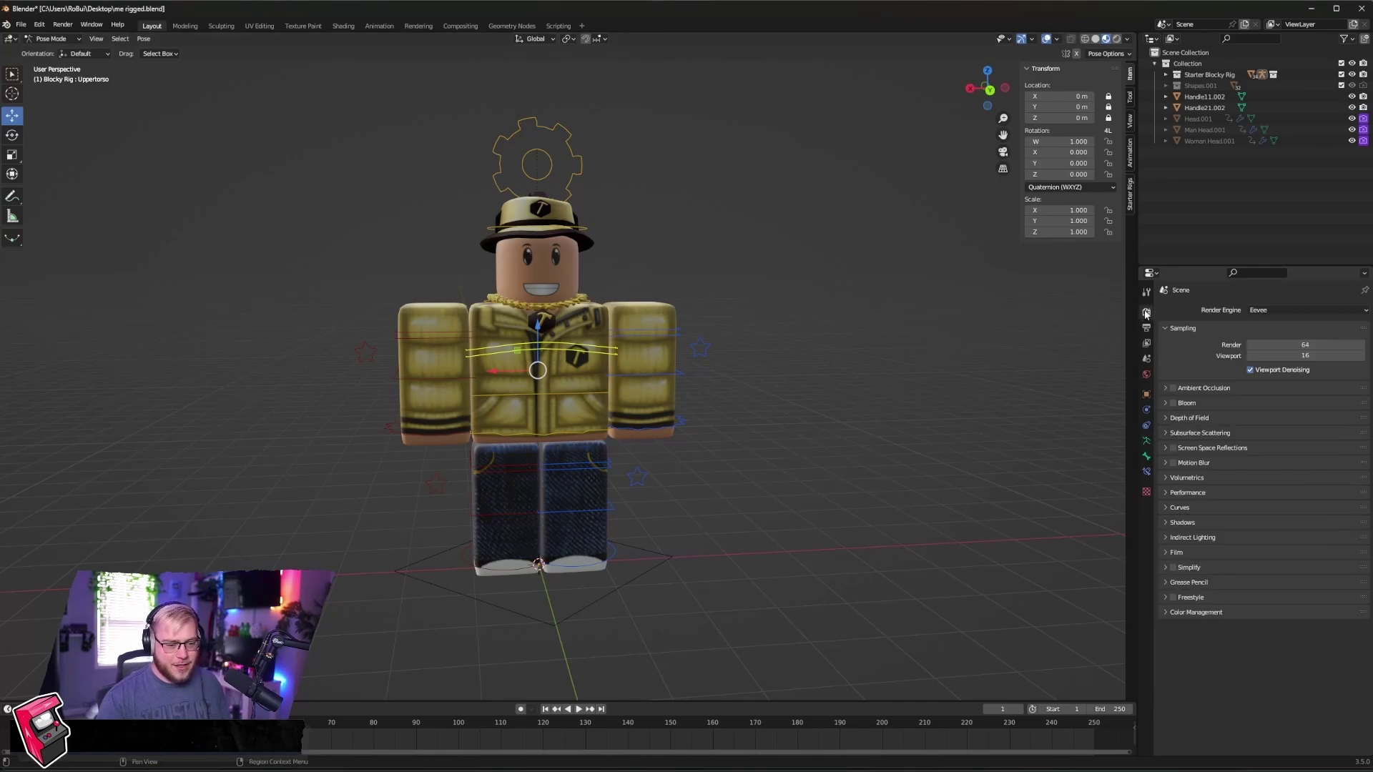
click(1282, 312)
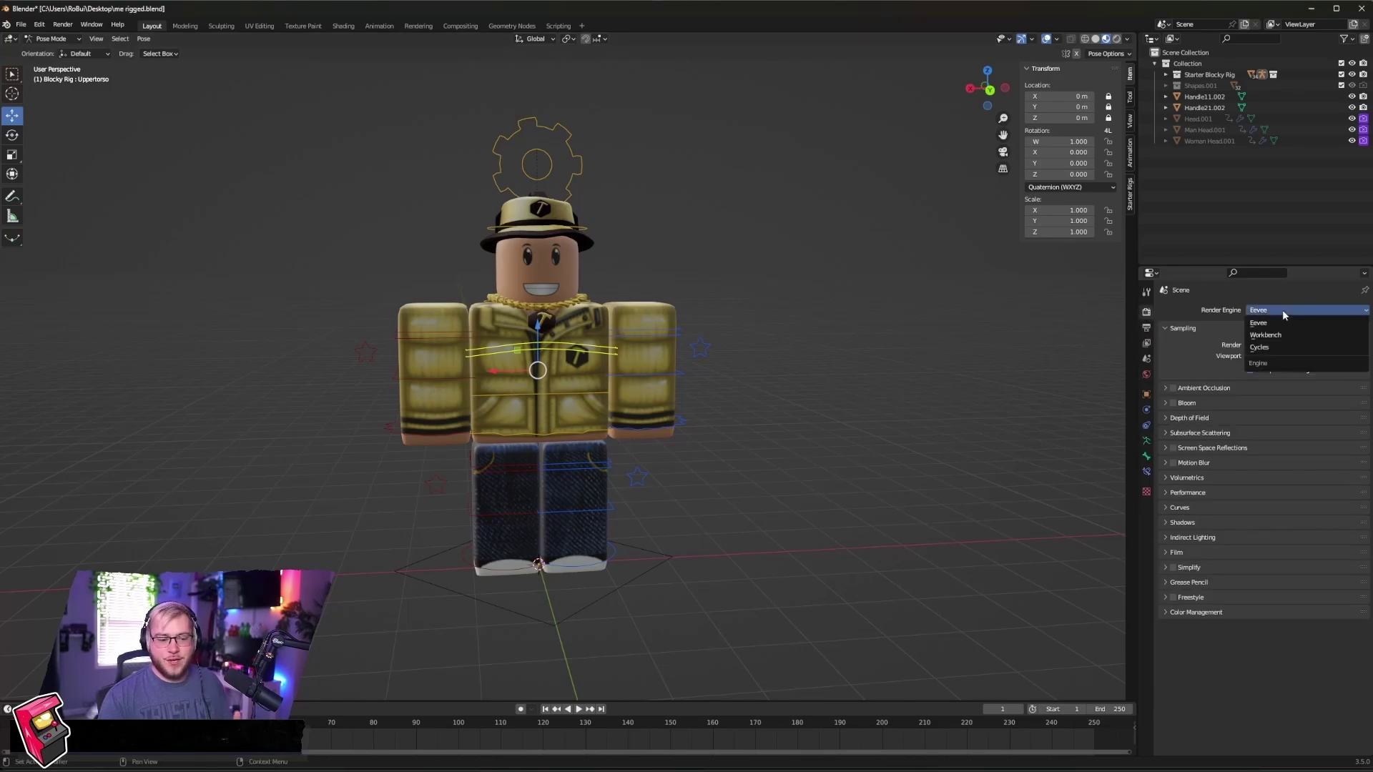
click(1276, 347)
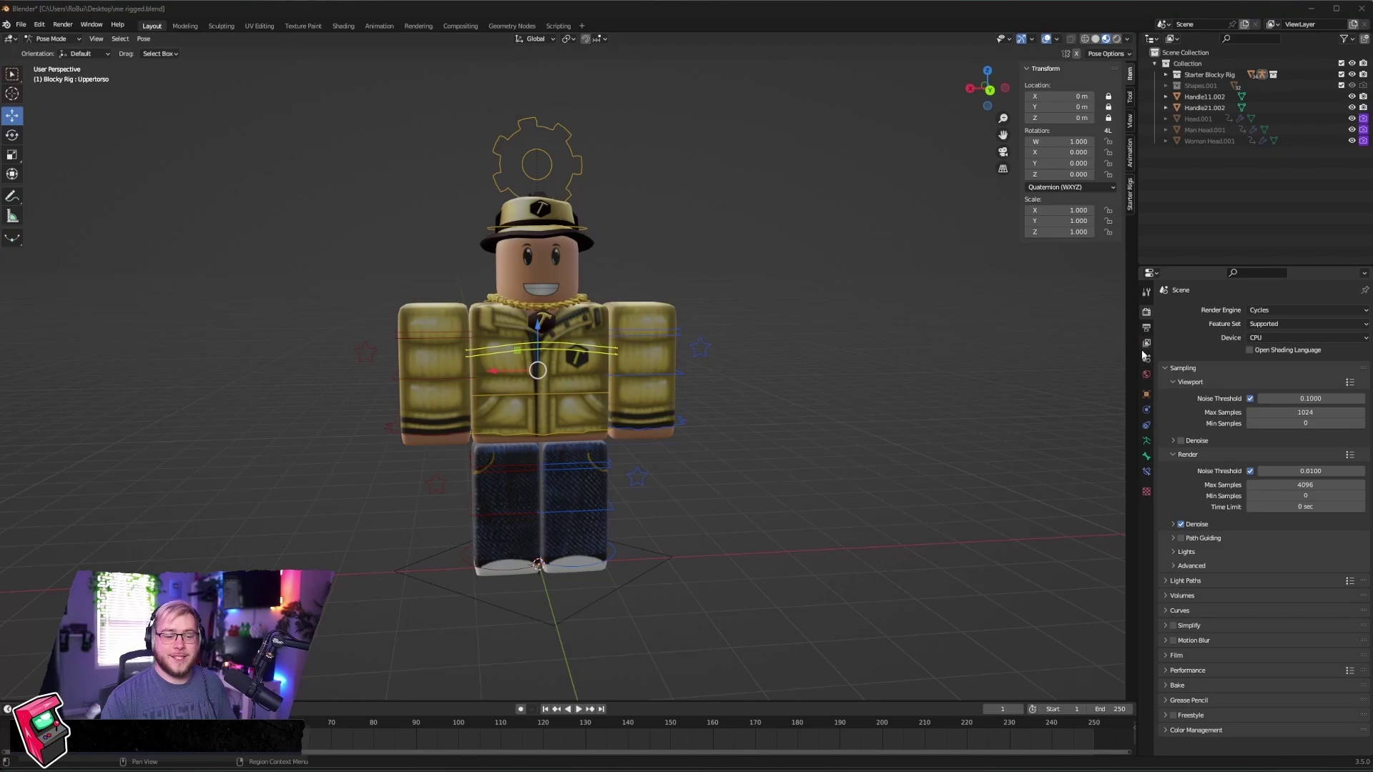
click(1267, 337)
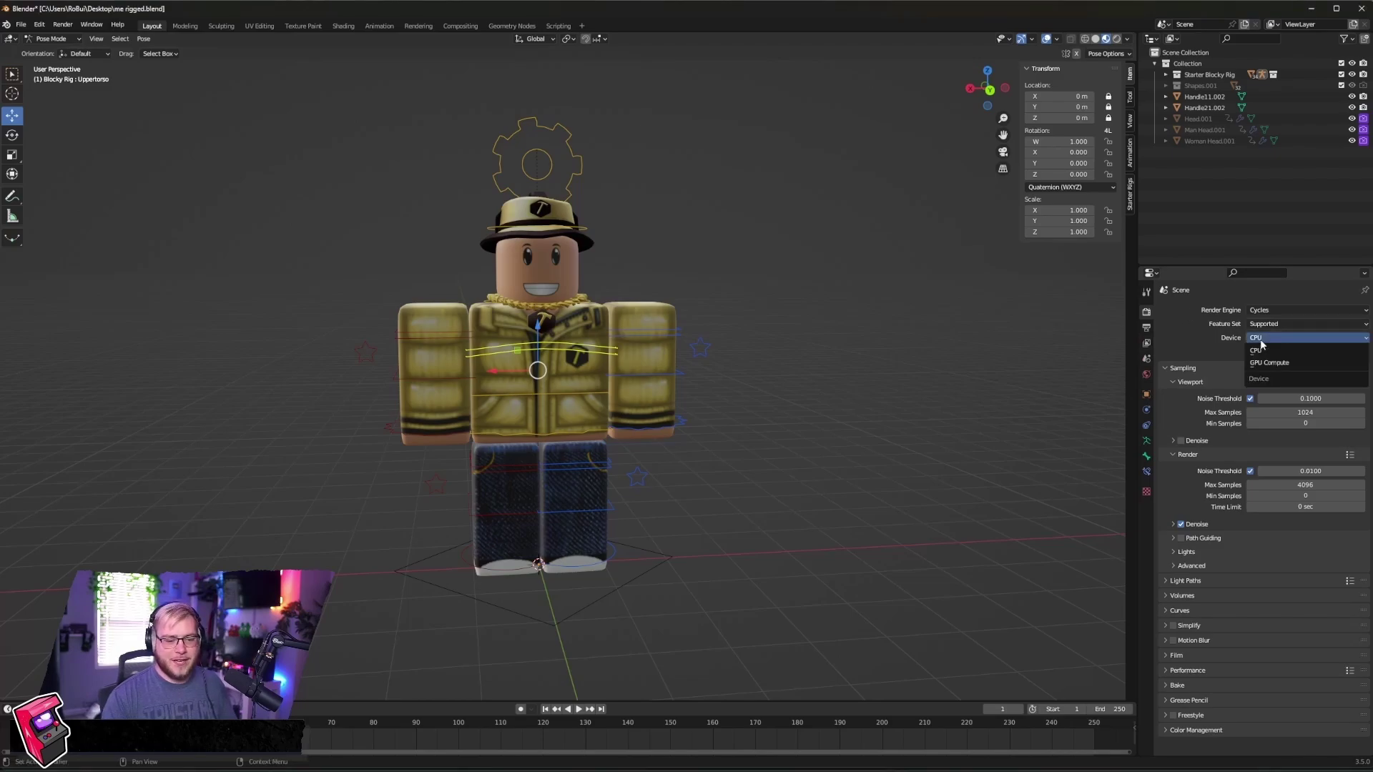
click(1291, 363)
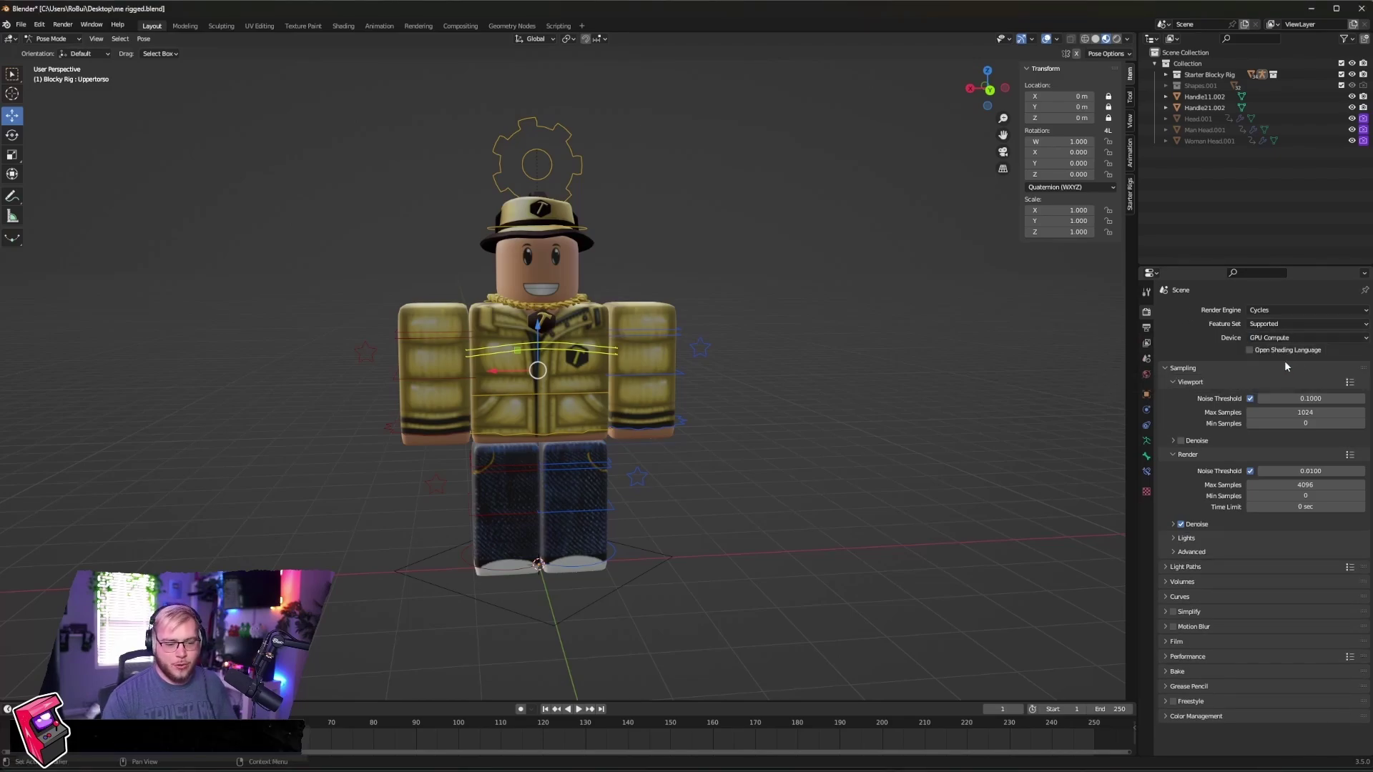
Set the maximum samples to 2000 for both the viewport and the final render
click(1306, 413)
text(2000)
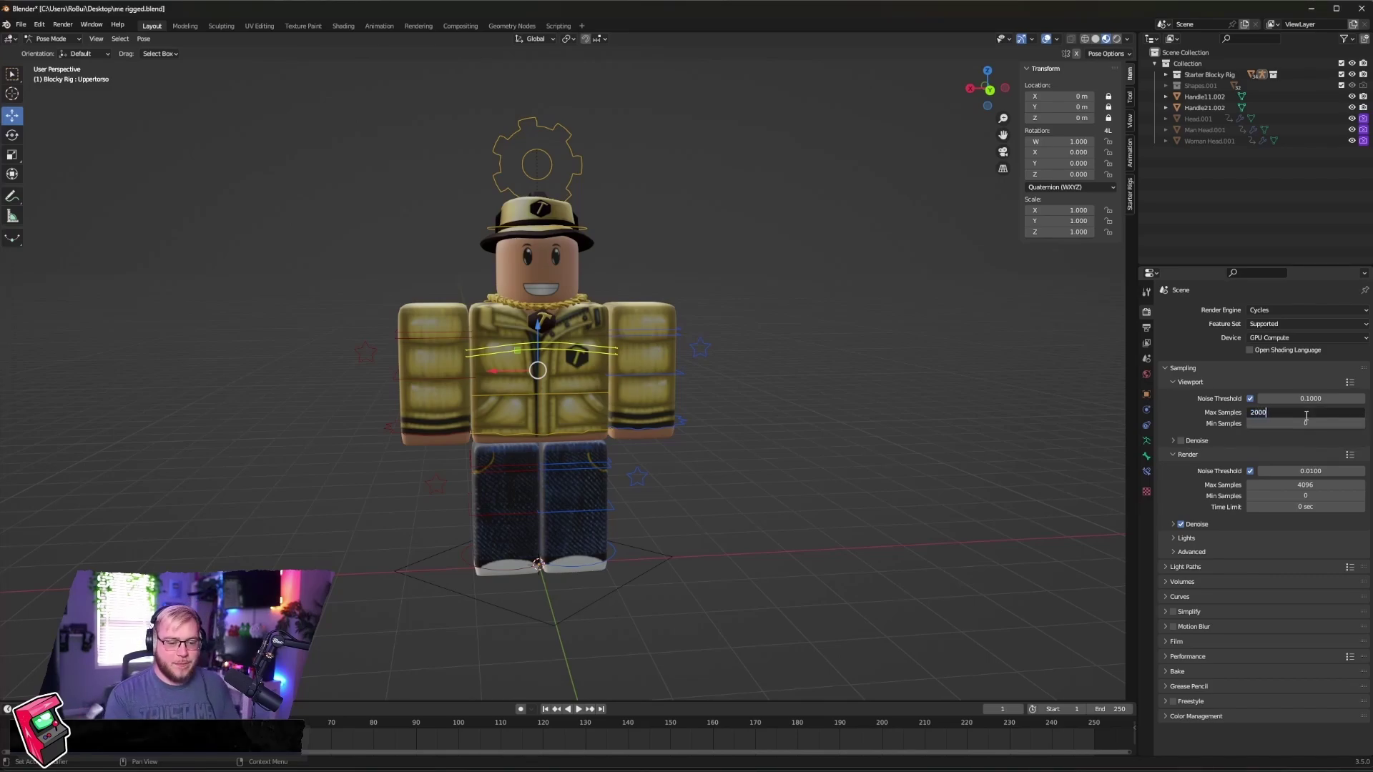
key(Return)
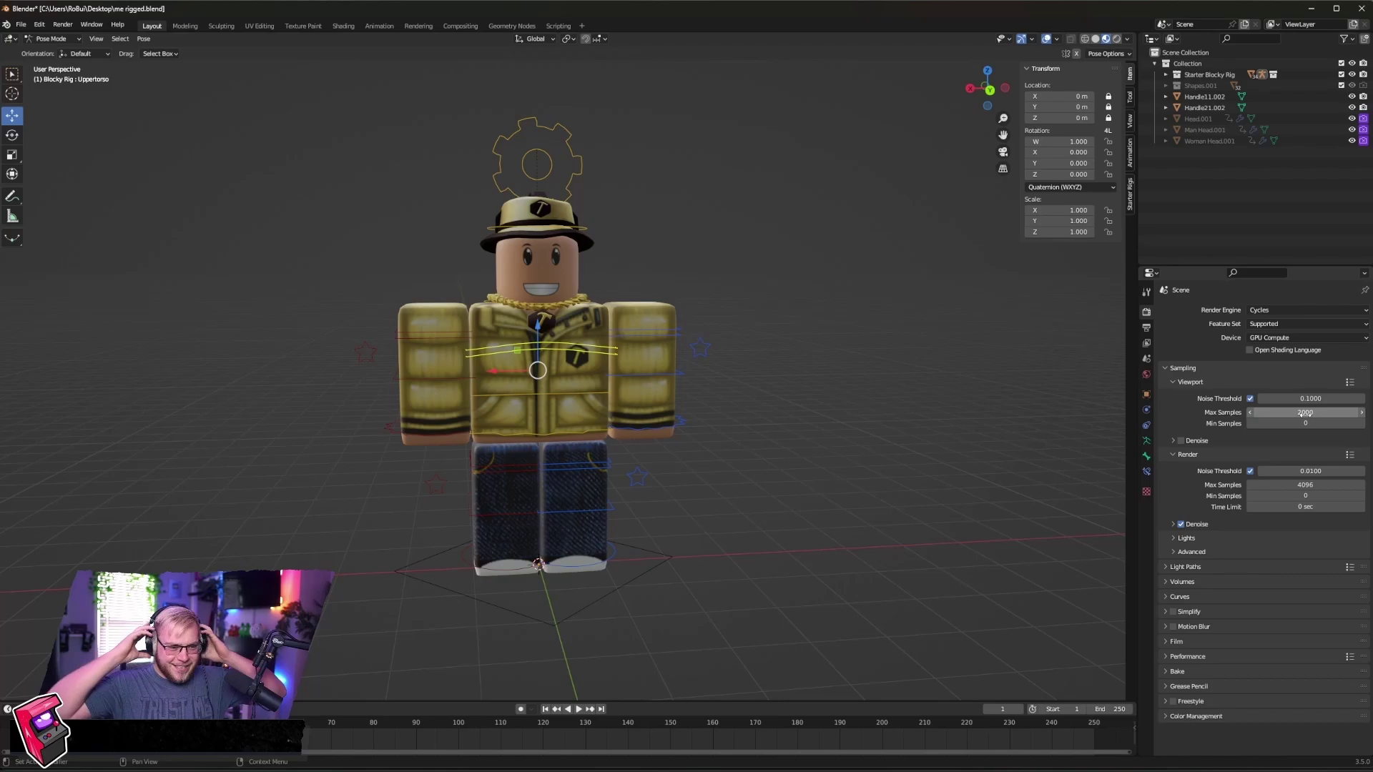
click(1313, 488)
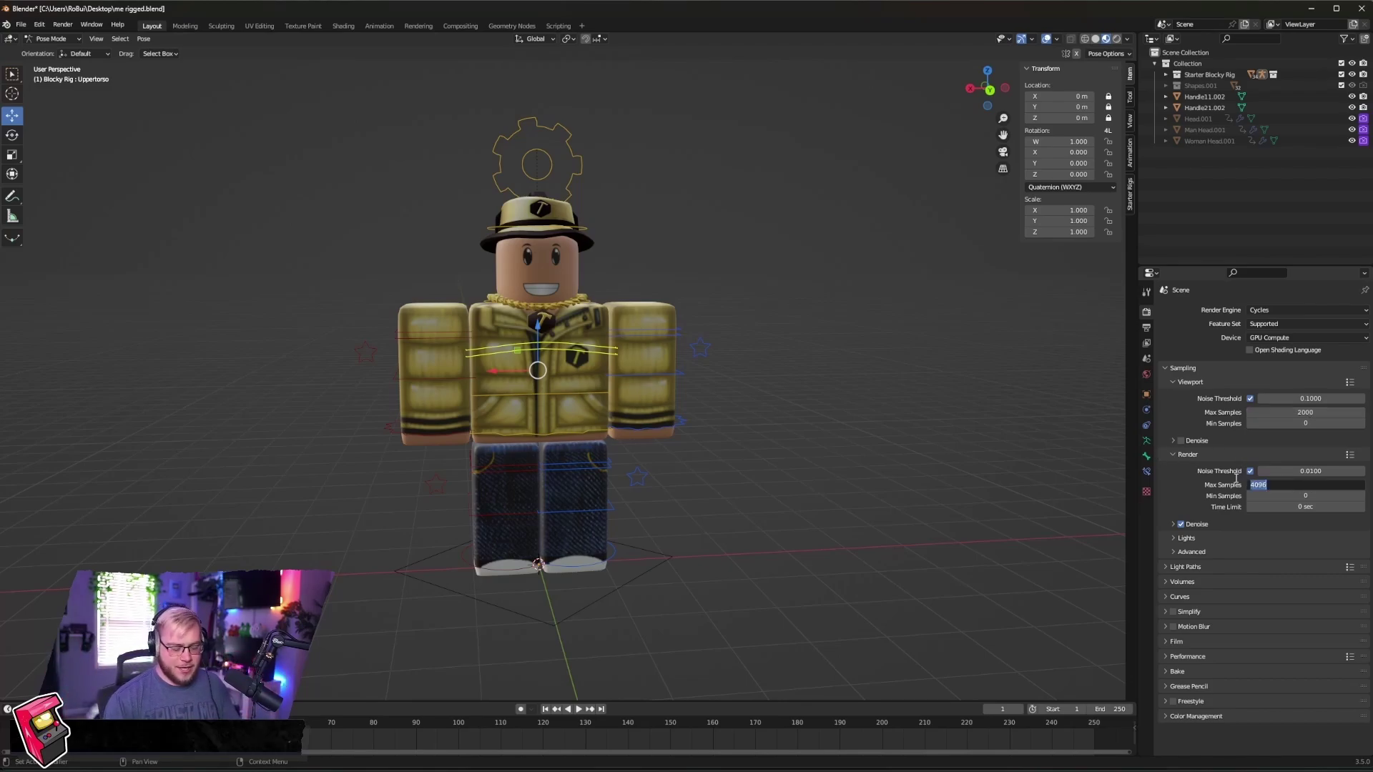
text(2000)
key(Return)
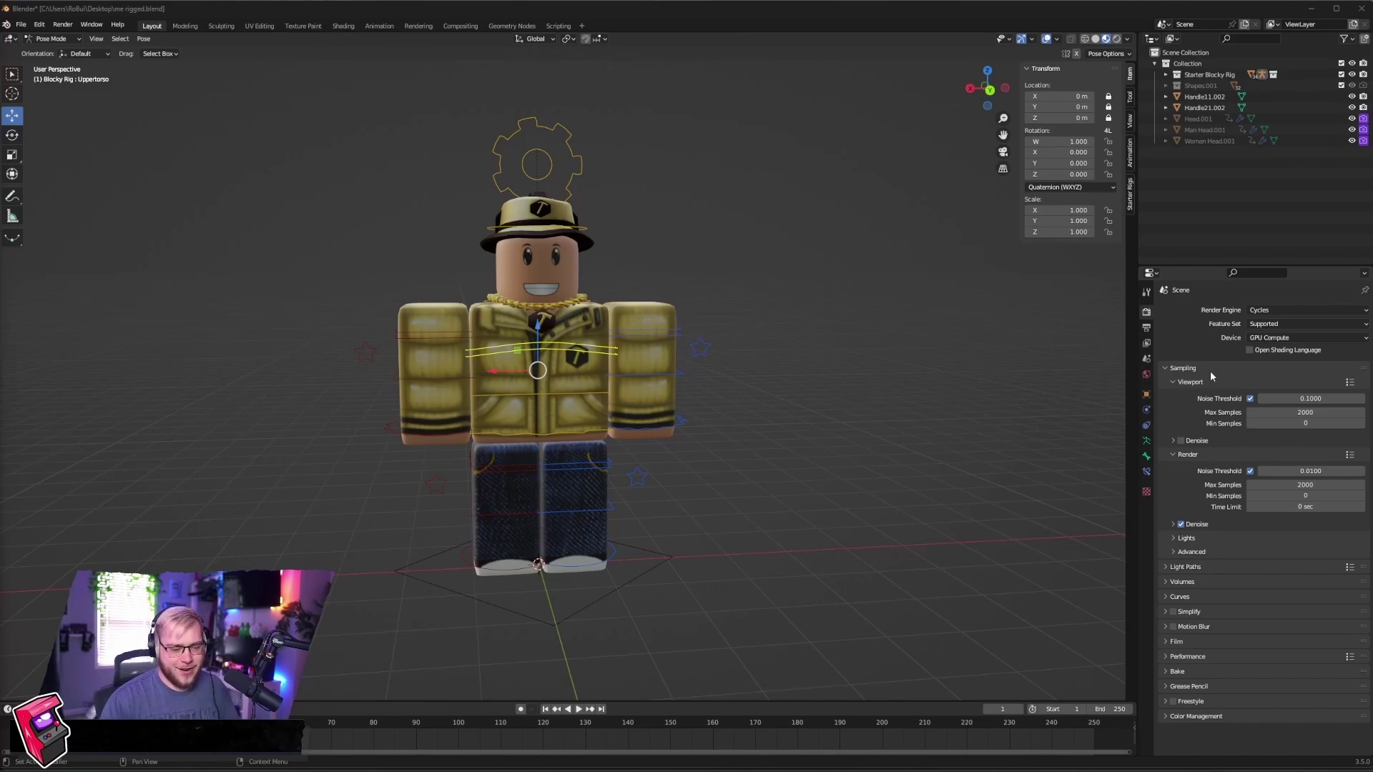
Expand the render denoising settings and make the film background transparent
click(1173, 524)
scroll(1246, 504, down, 1)
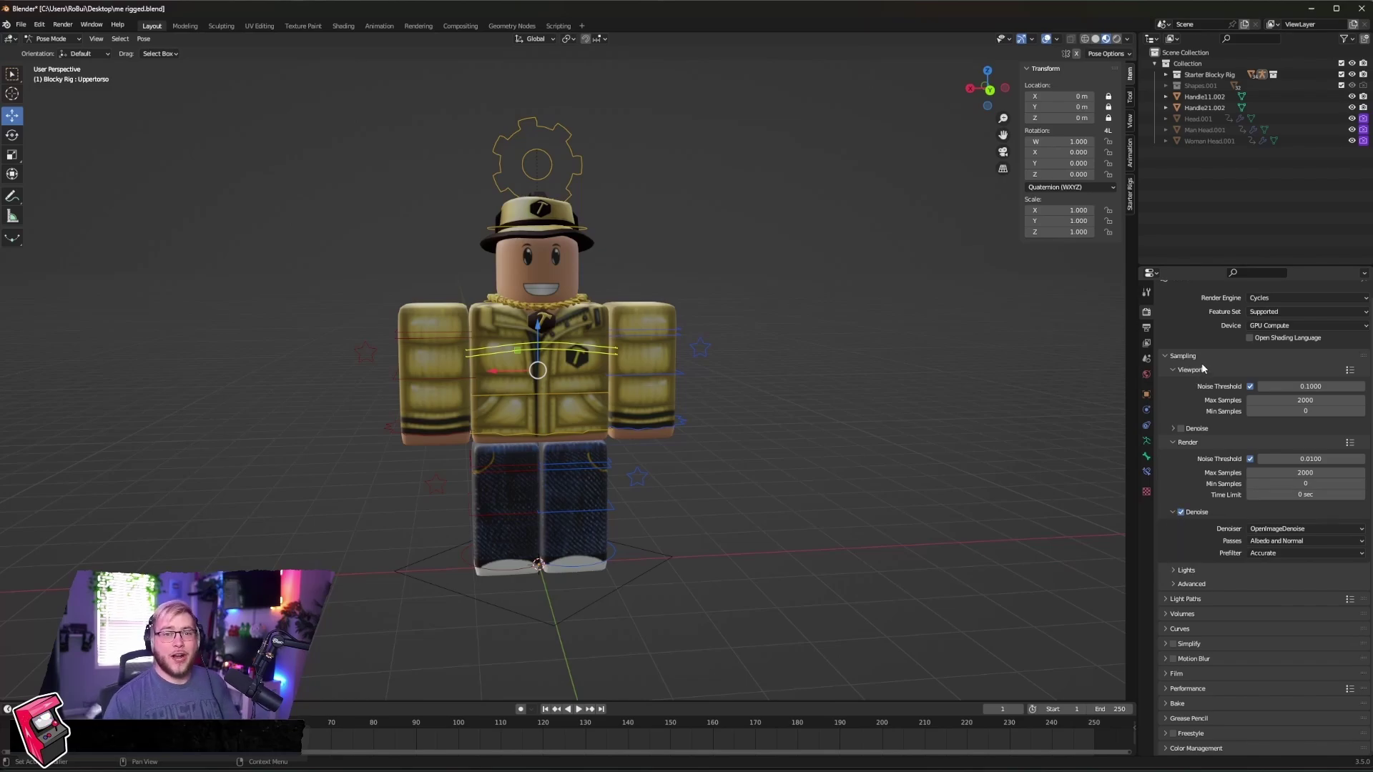
click(1146, 328)
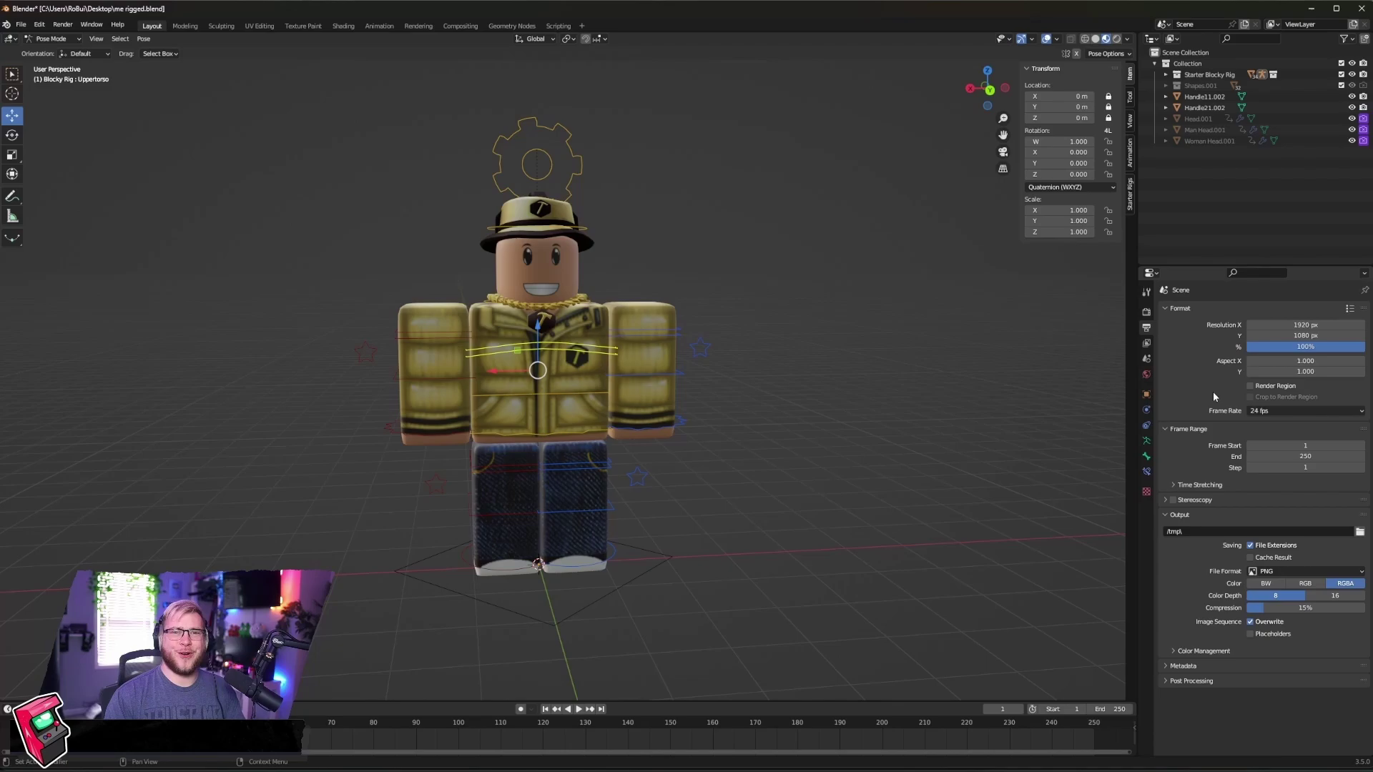
click(1146, 315)
scroll(1171, 370, down, 1)
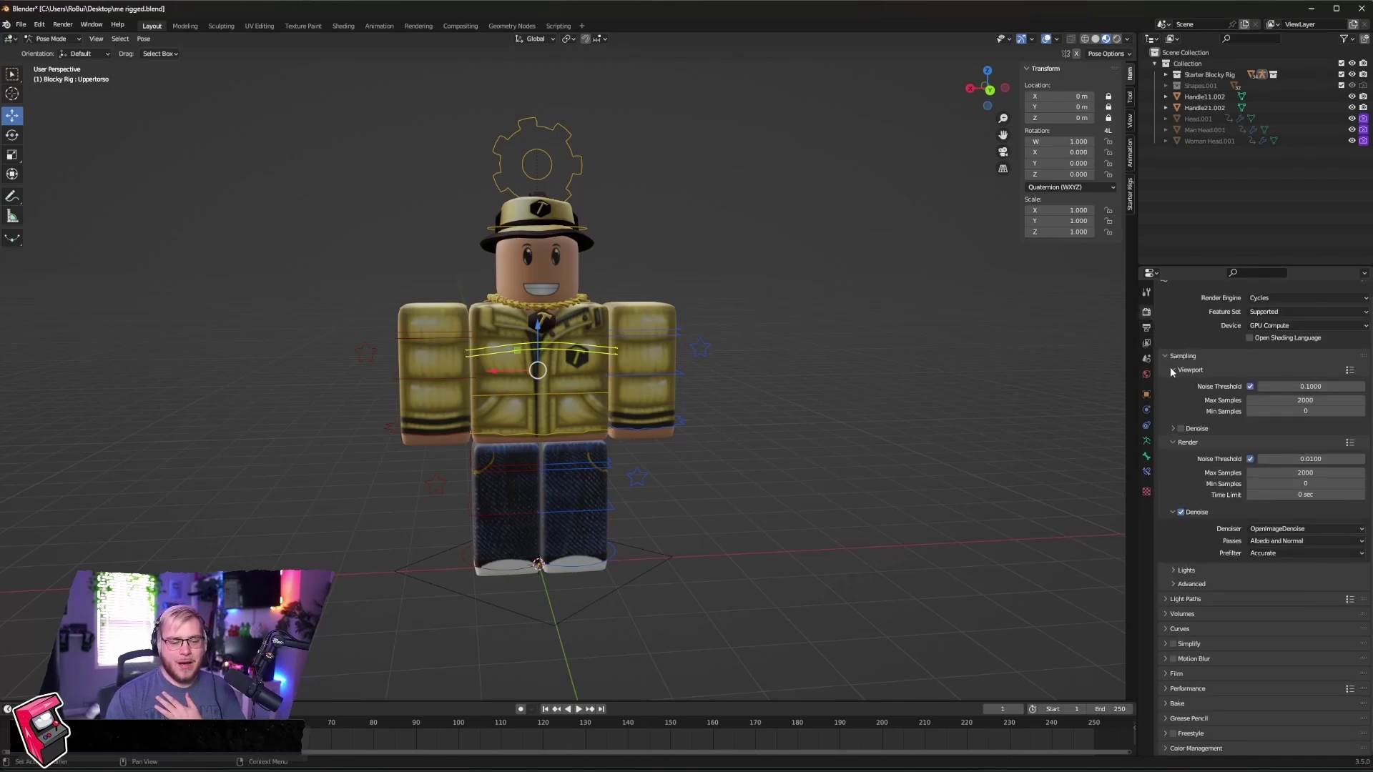
click(1167, 674)
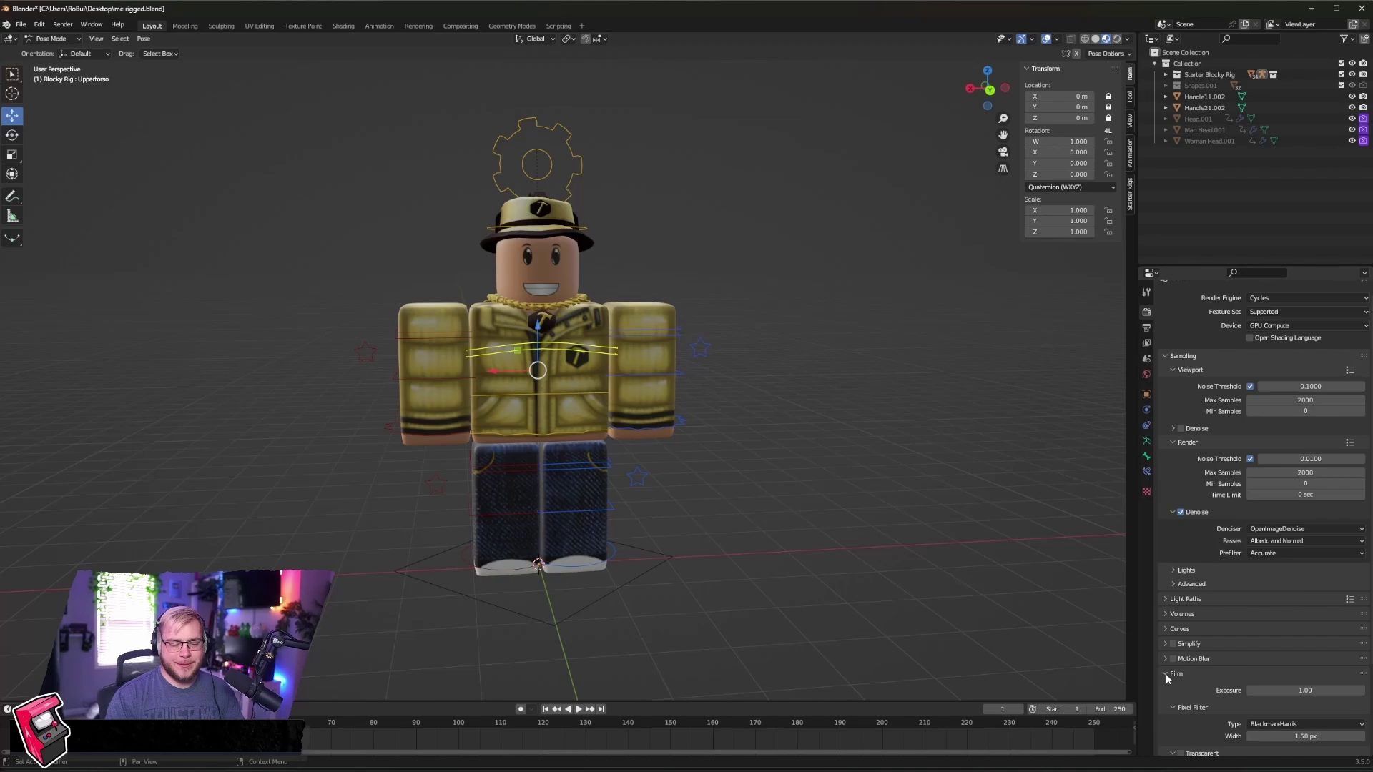
scroll(1182, 669, down, 4)
click(1181, 642)
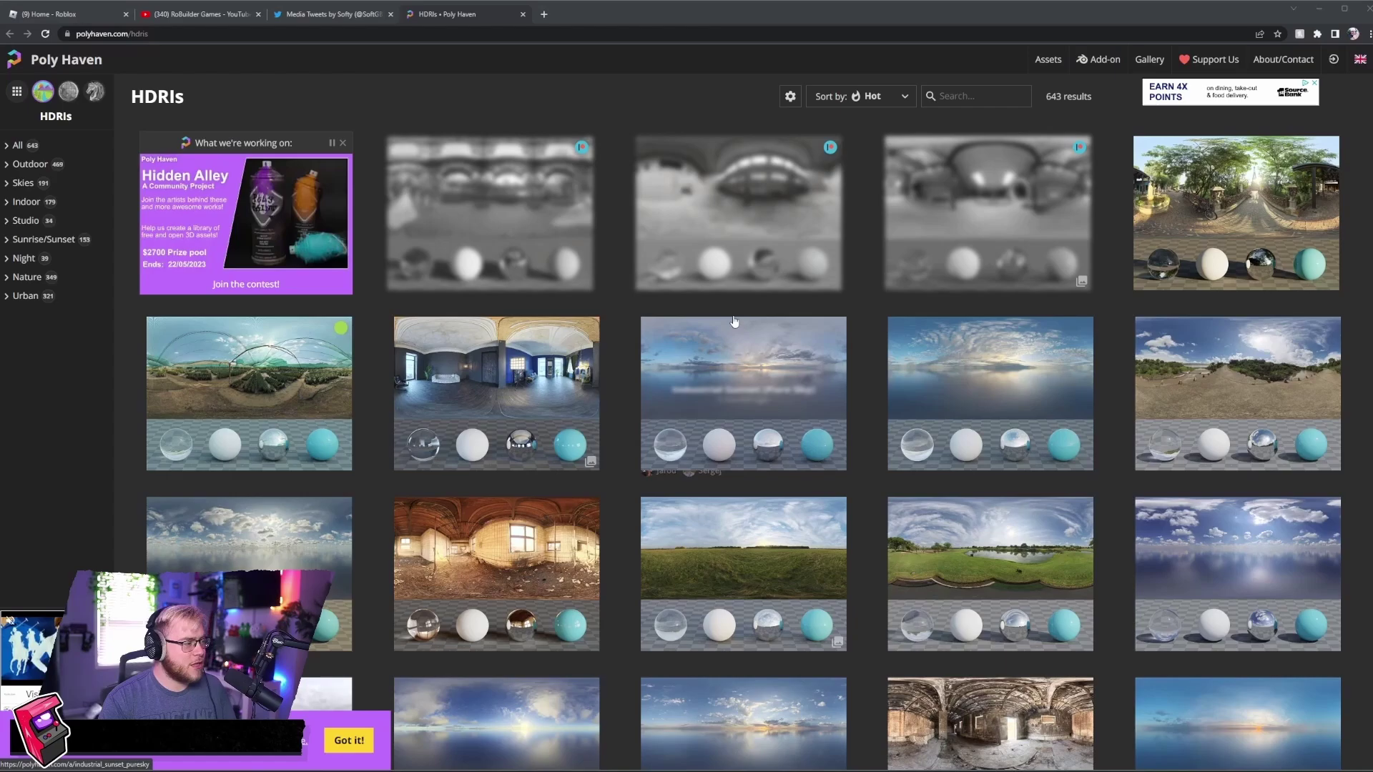
Browse the HDRIs on Poly Haven and download the Blocky Photo Studio HDRI as 8K EXR
scroll(664, 222, down, 2)
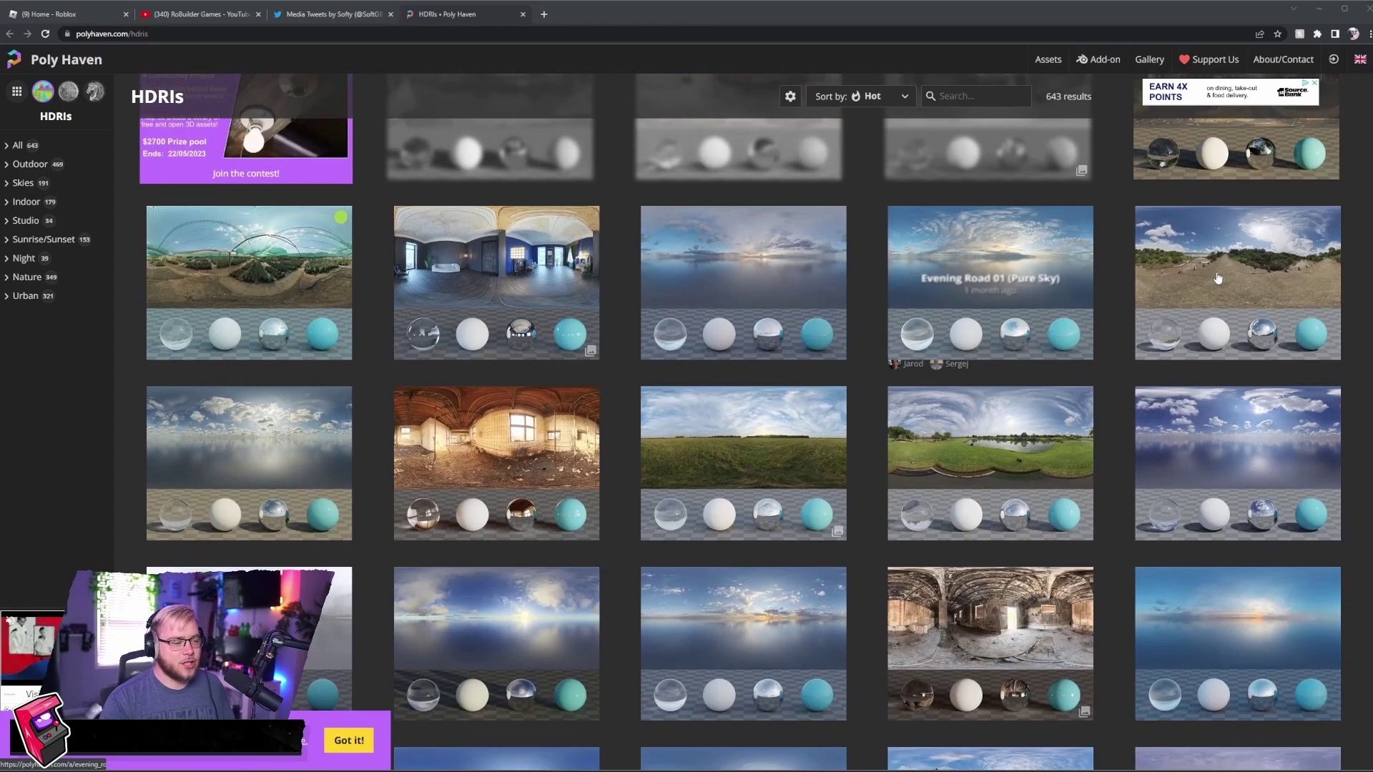
scroll(1001, 272, down, 1)
scroll(1012, 357, down, 2)
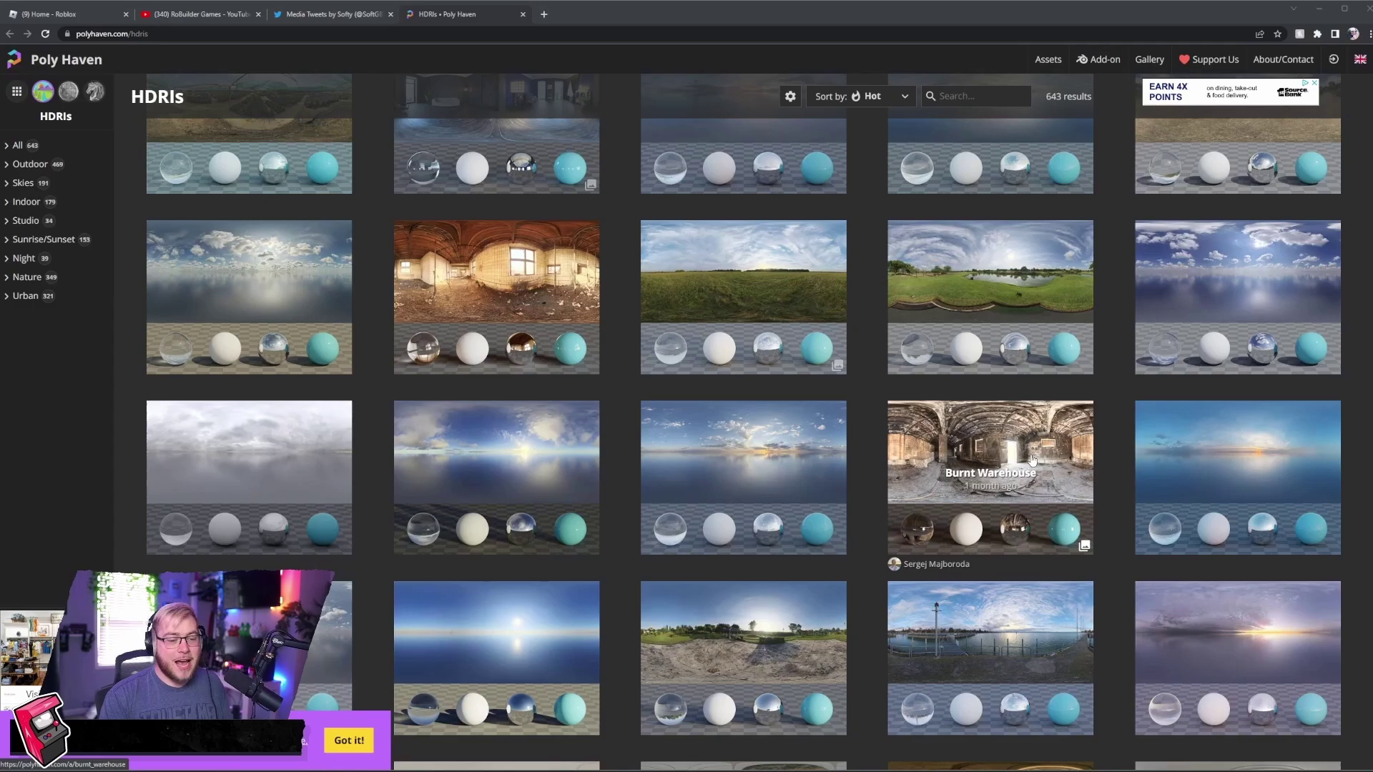
scroll(1032, 462, down, 5)
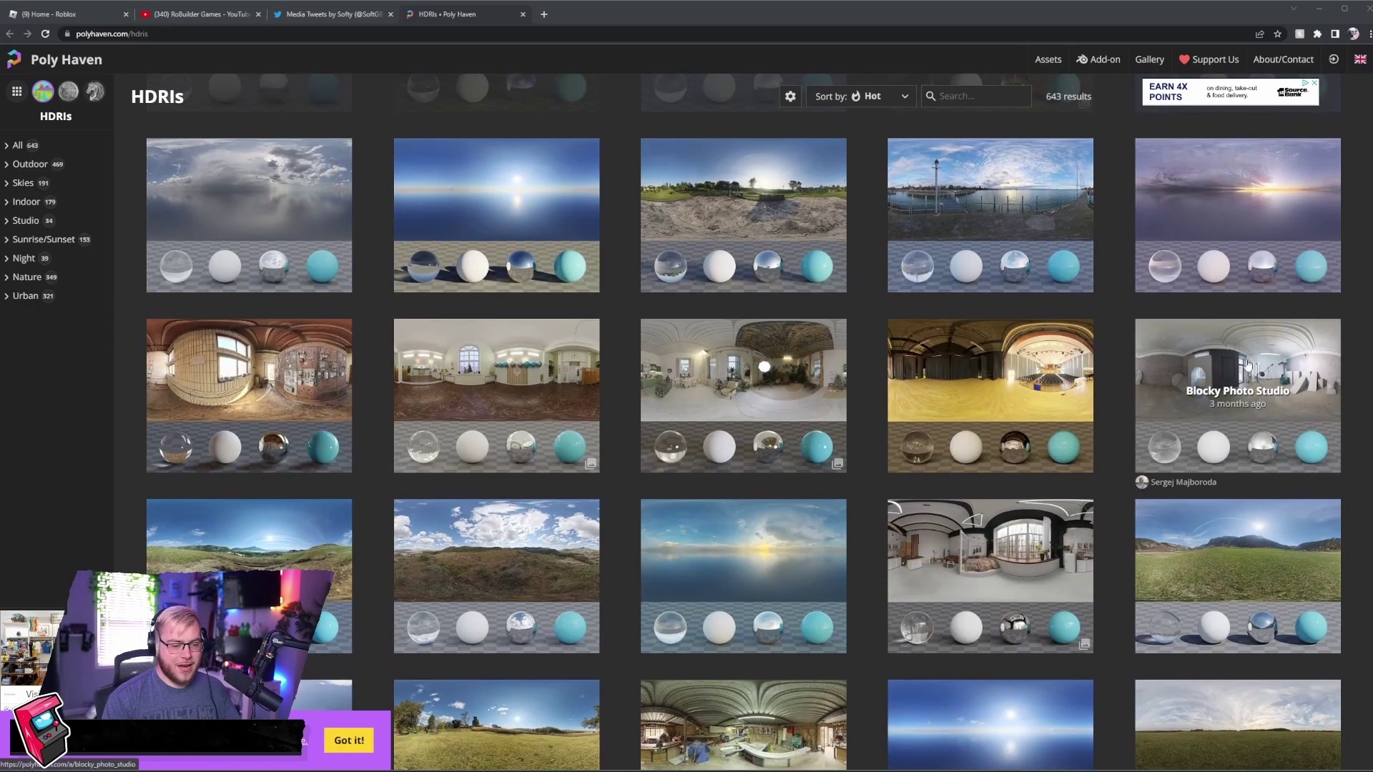
click(1145, 355)
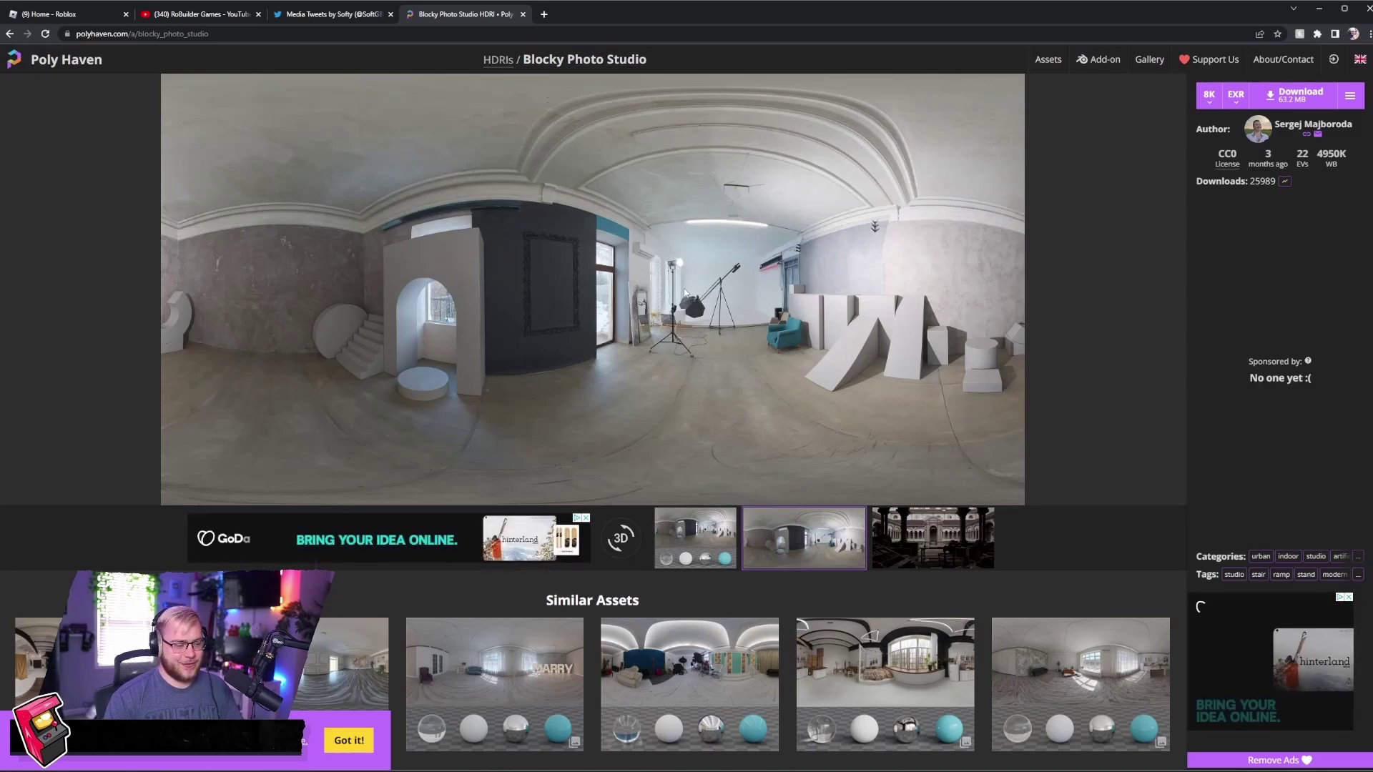
click(1296, 95)
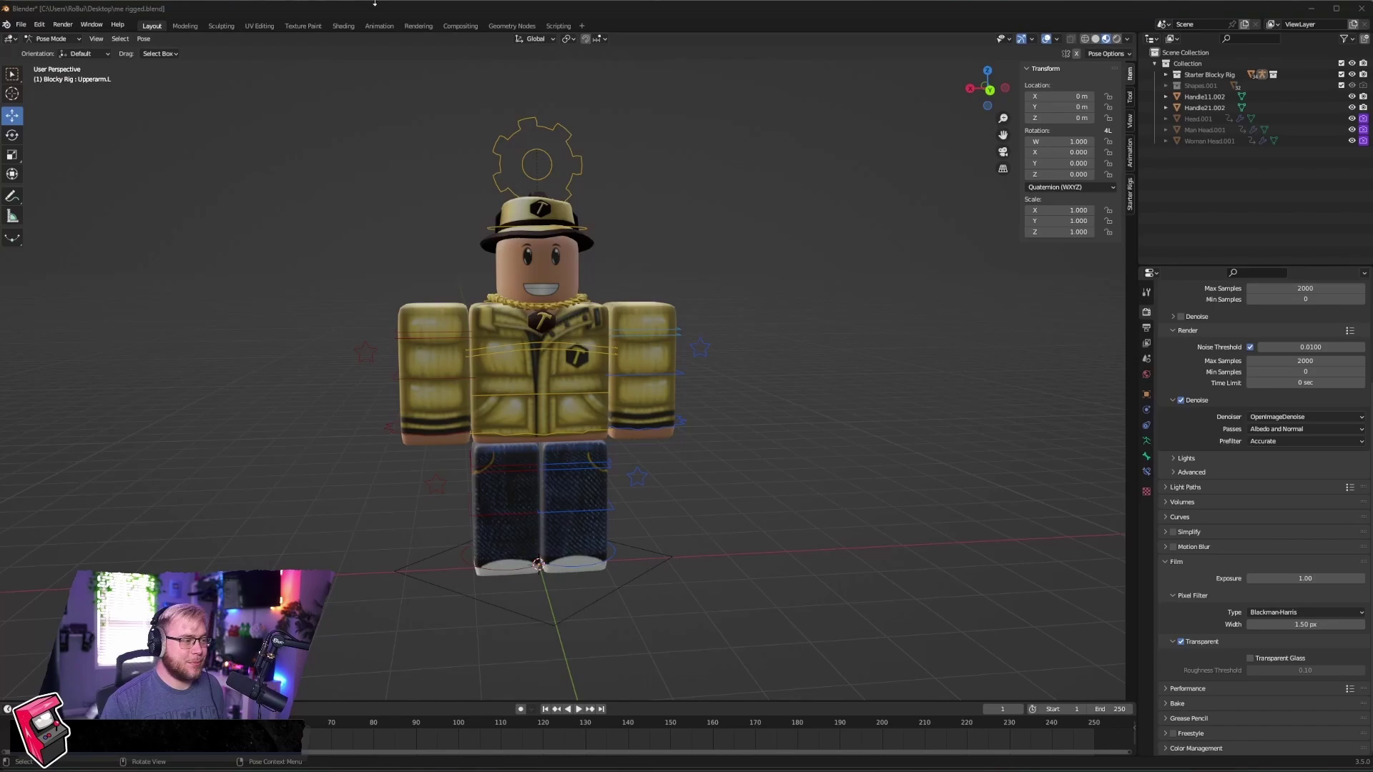
Switch to the Shading workspace and set the node editor's shader type to World
click(336, 26)
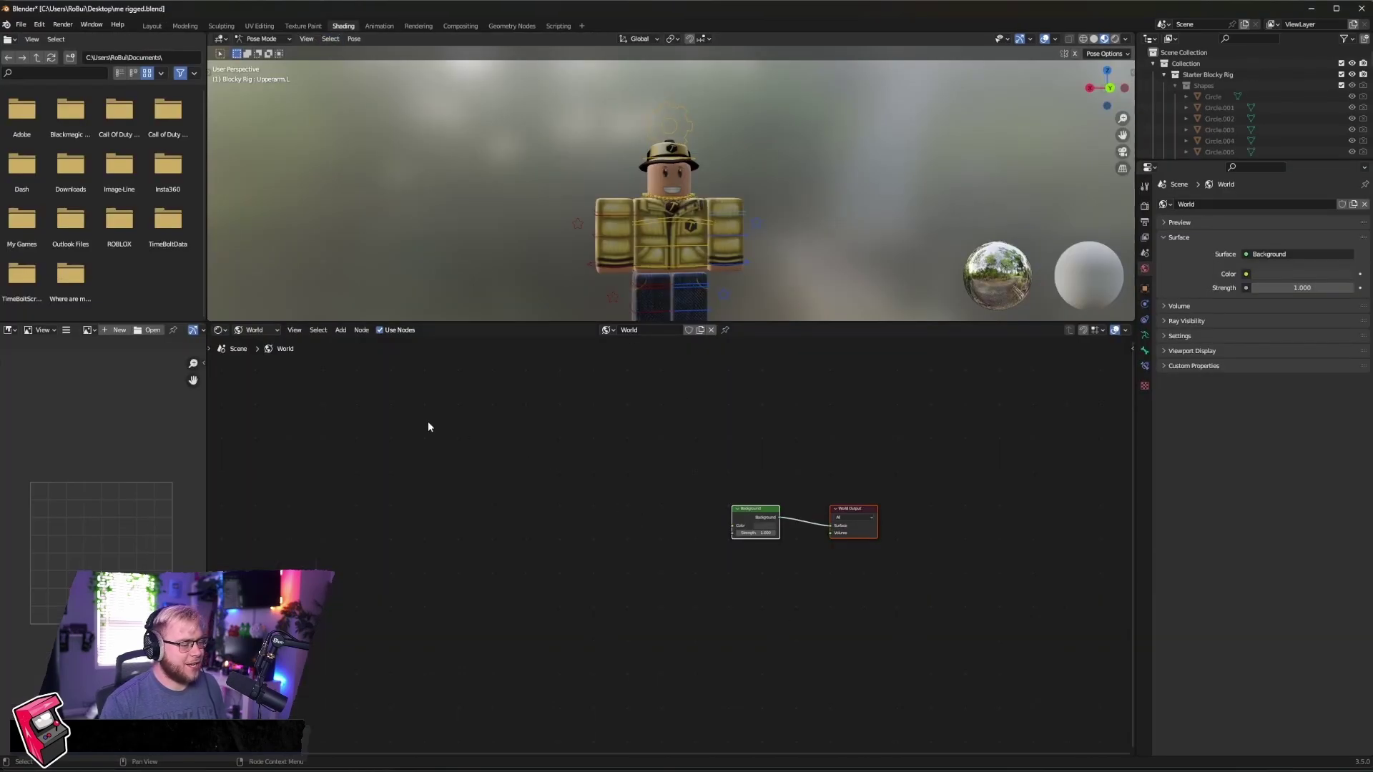
click(261, 331)
click(264, 346)
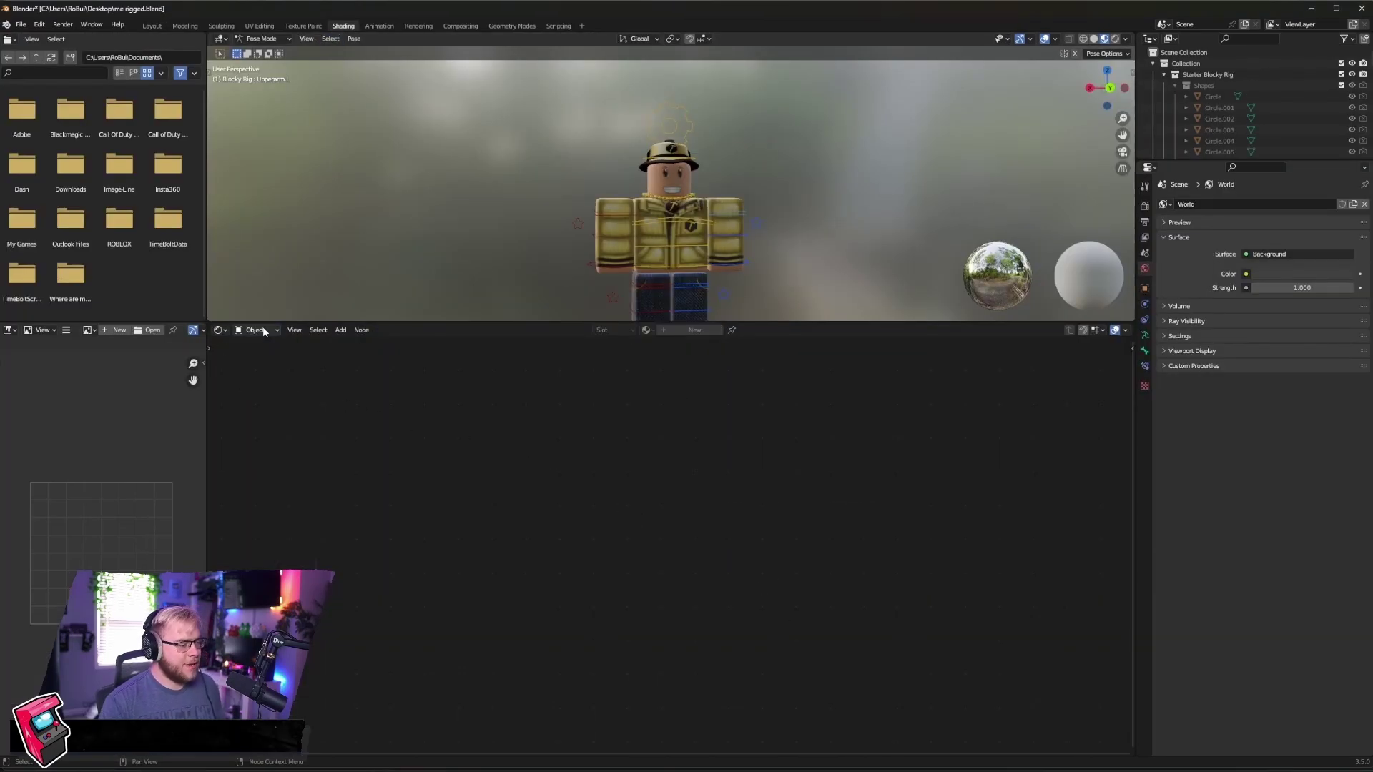
click(261, 331)
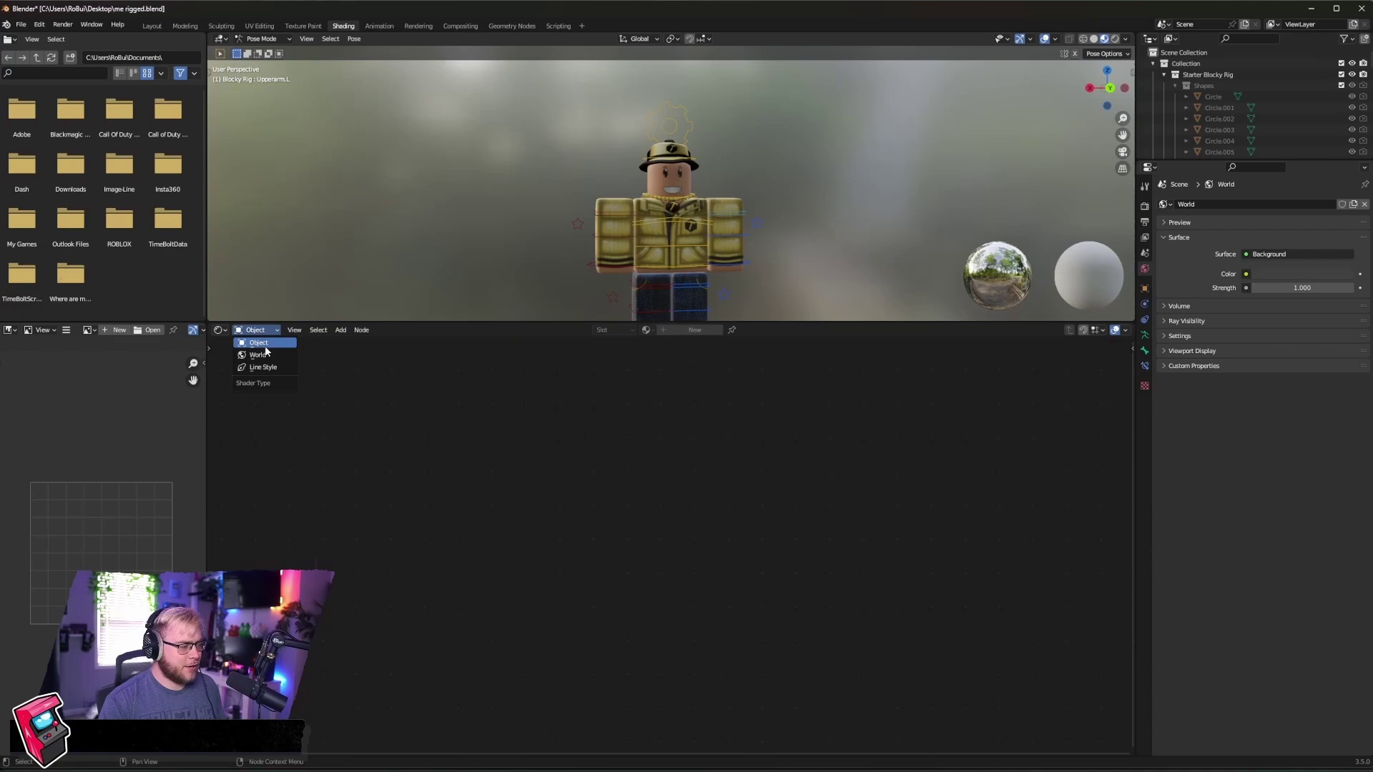
click(259, 350)
Add an Environment Texture node and connect its Color output to the Background node's Color input
scroll(741, 478, up, 3)
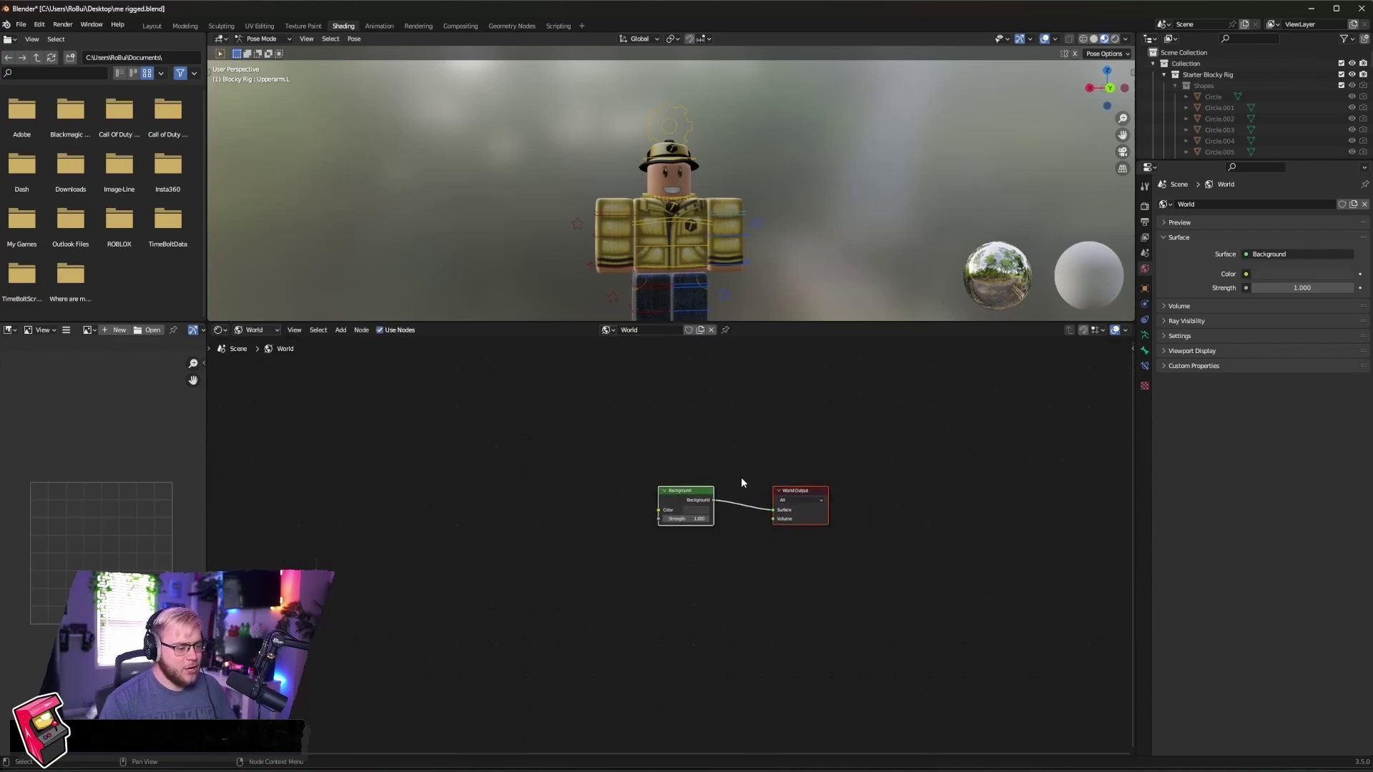
middle_drag(781, 450, 715, 464)
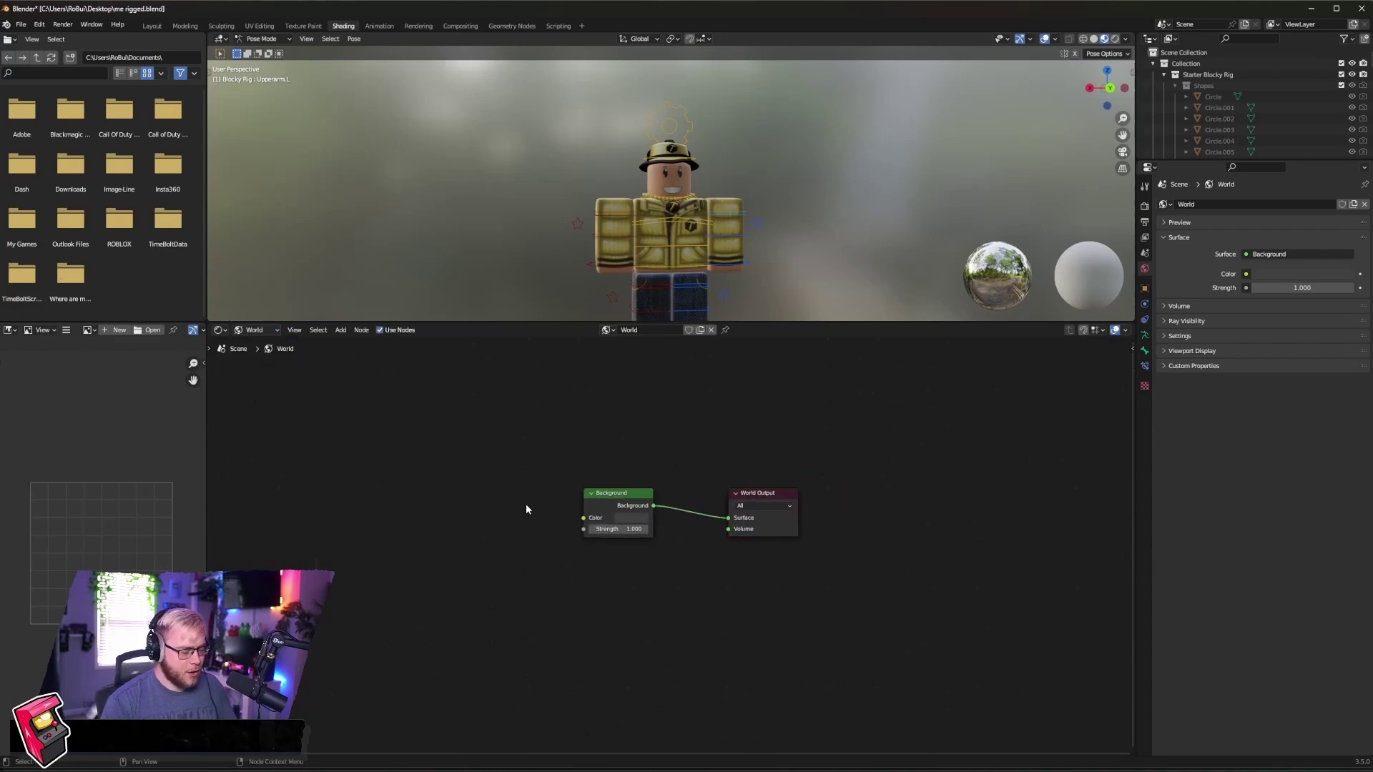
key(shift+a)
click(526, 505)
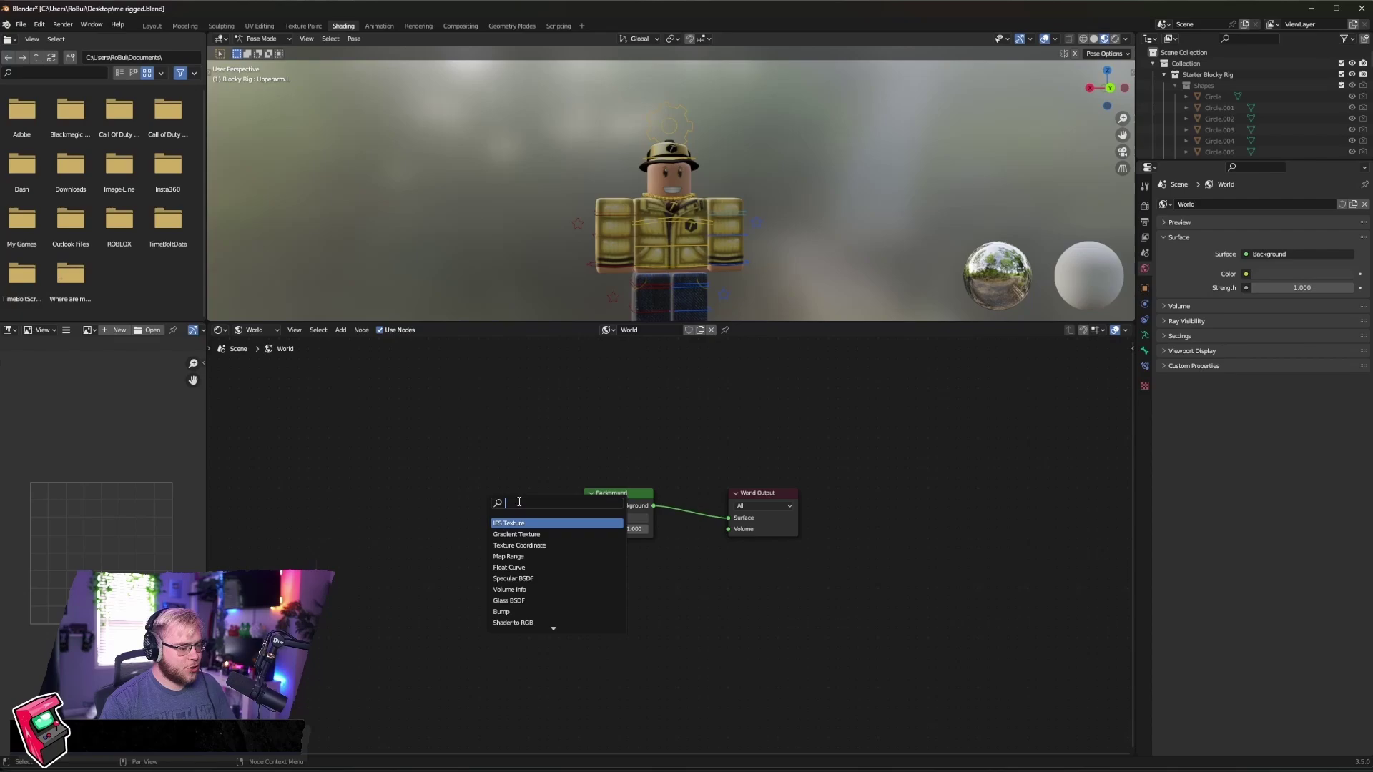
text(en)
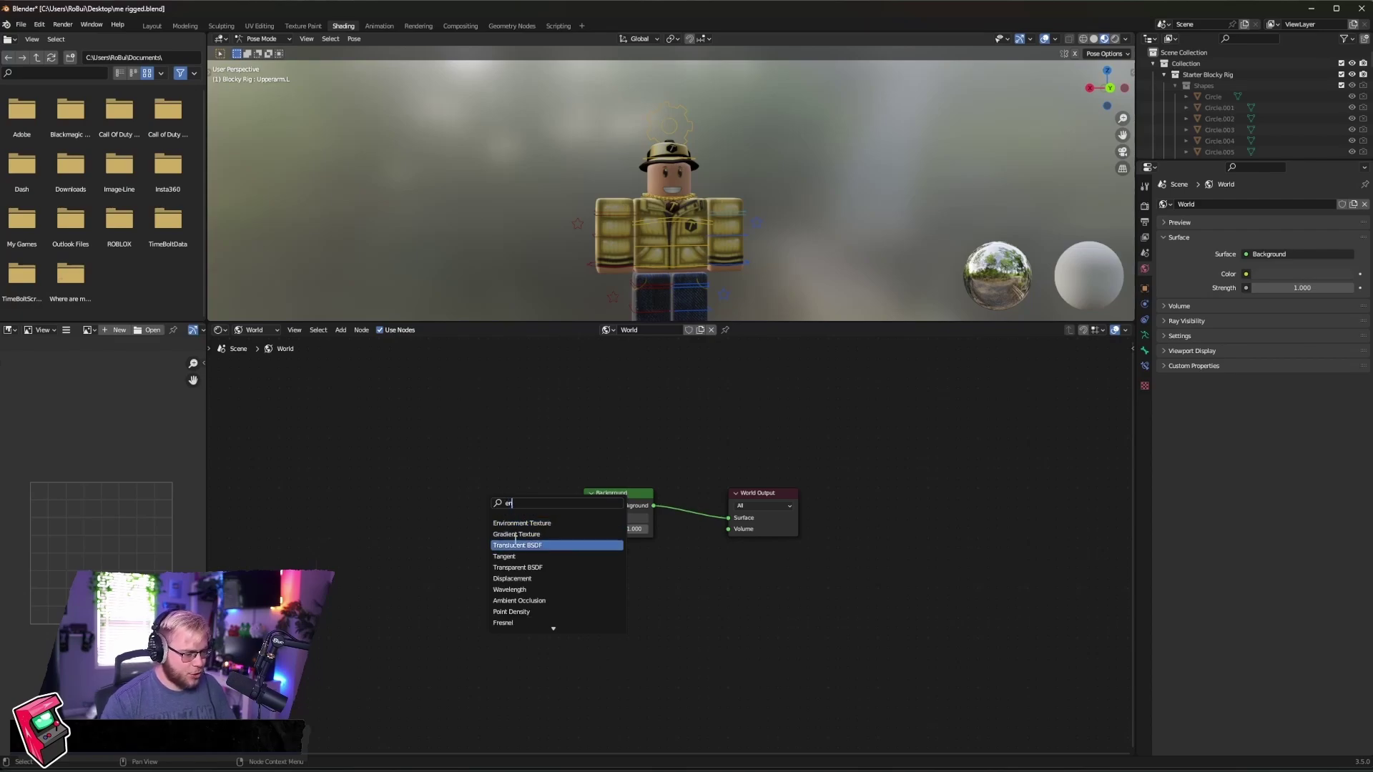
click(523, 529)
click(540, 503)
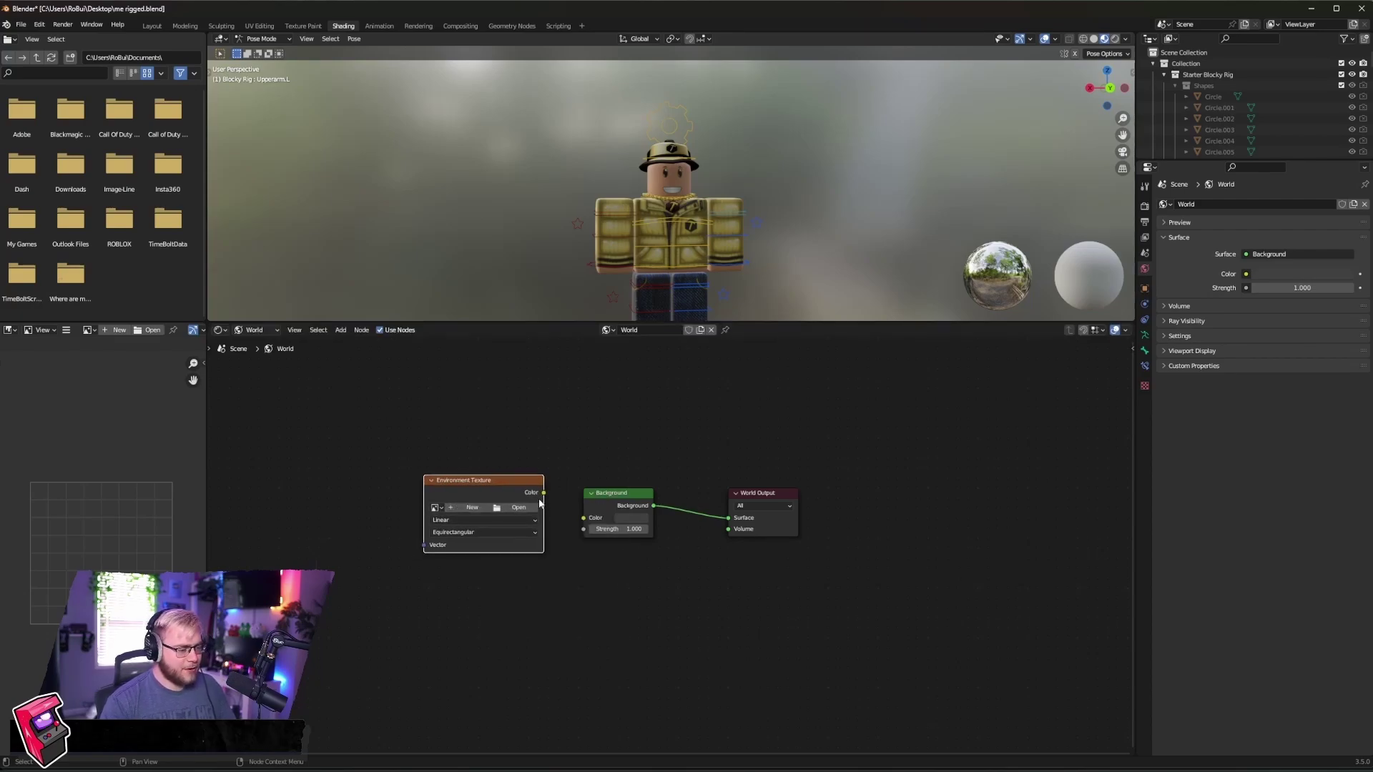
drag(544, 493, 581, 521)
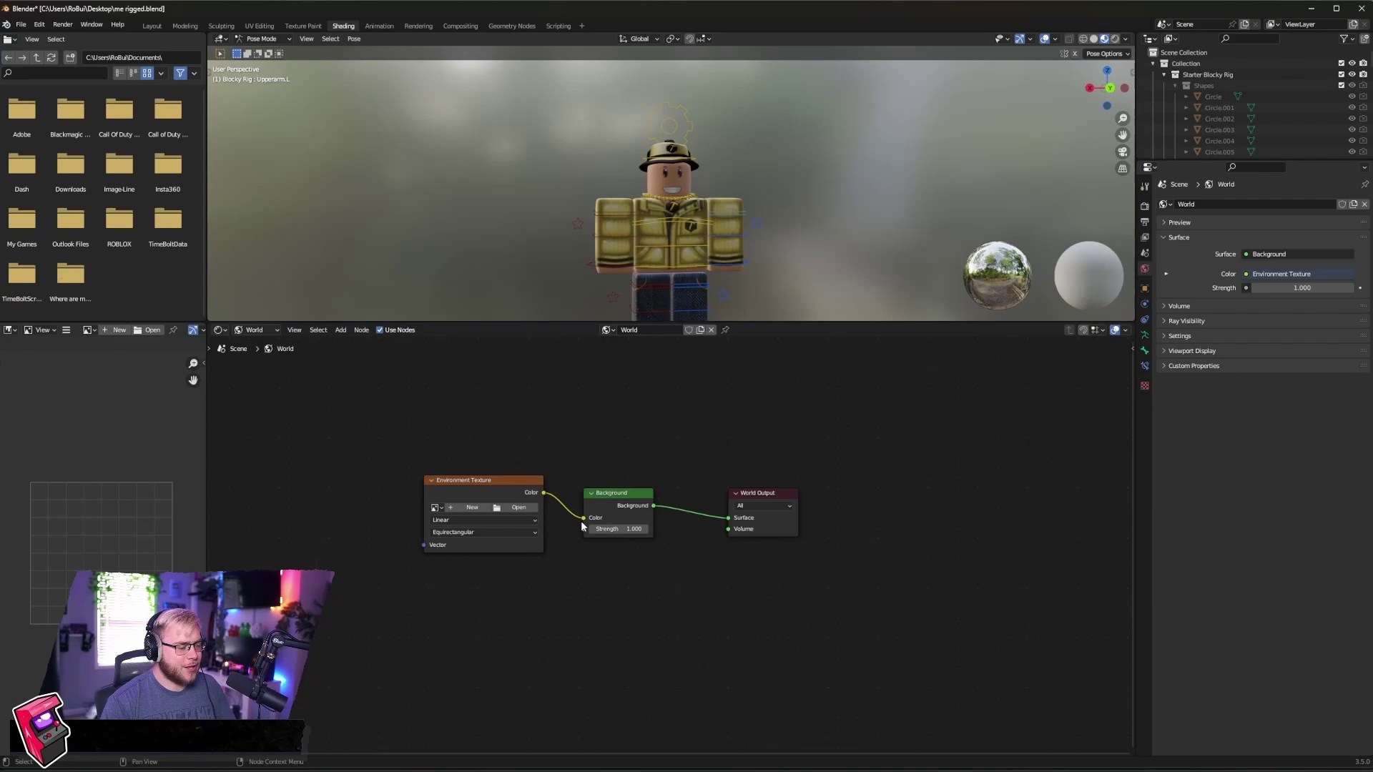
Load blocky_photo_studio_8k.exr into the Environment Texture node and inspect the character's lighting from several sides in rendered shading
click(519, 508)
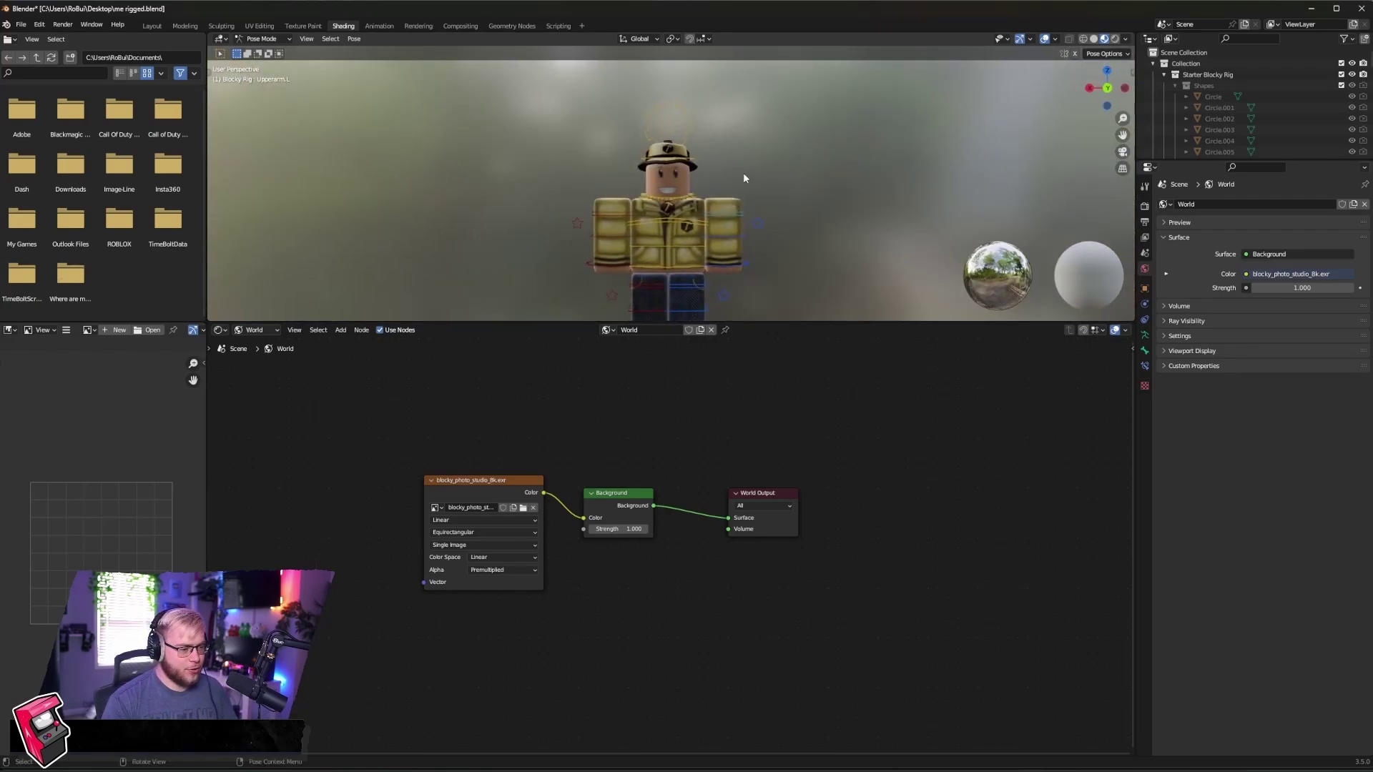
key(z)
click(761, 105)
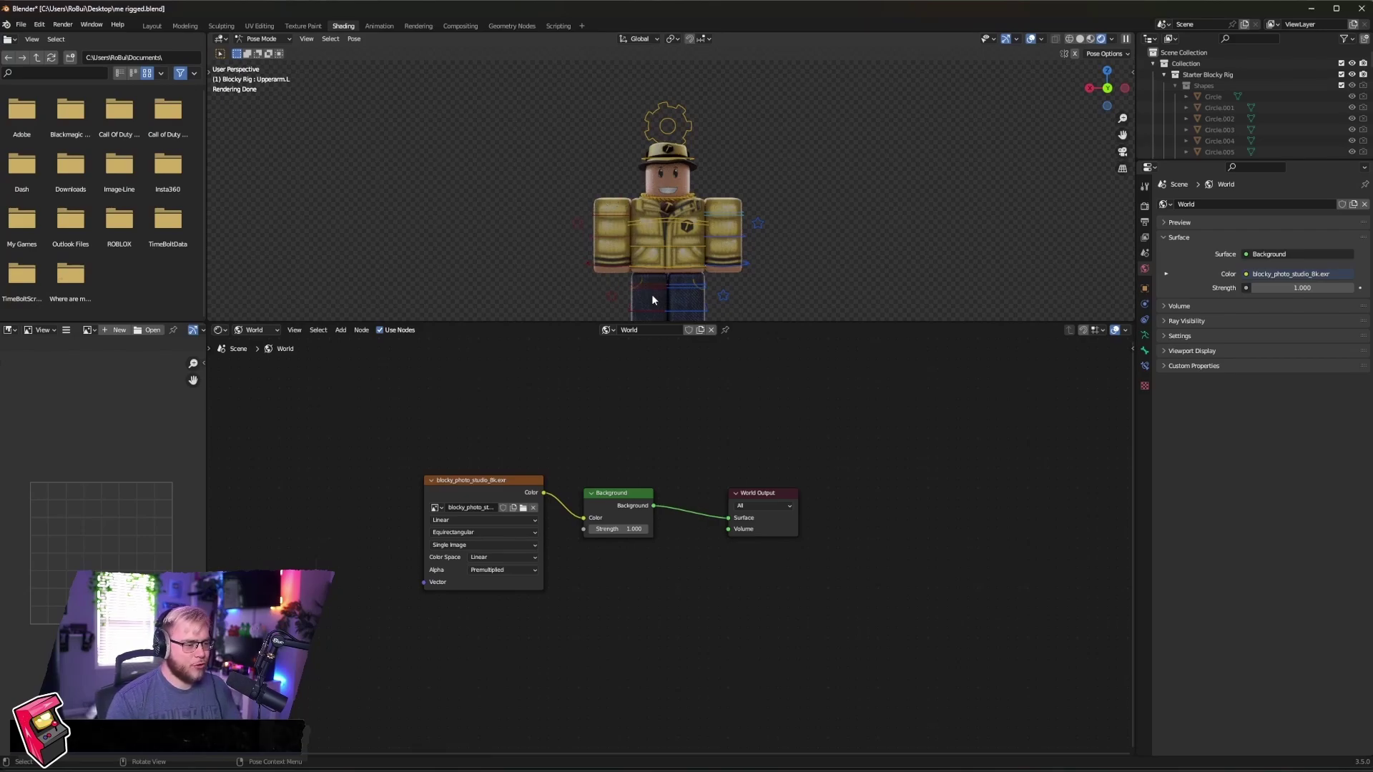
middle_drag(650, 294, 769, 215)
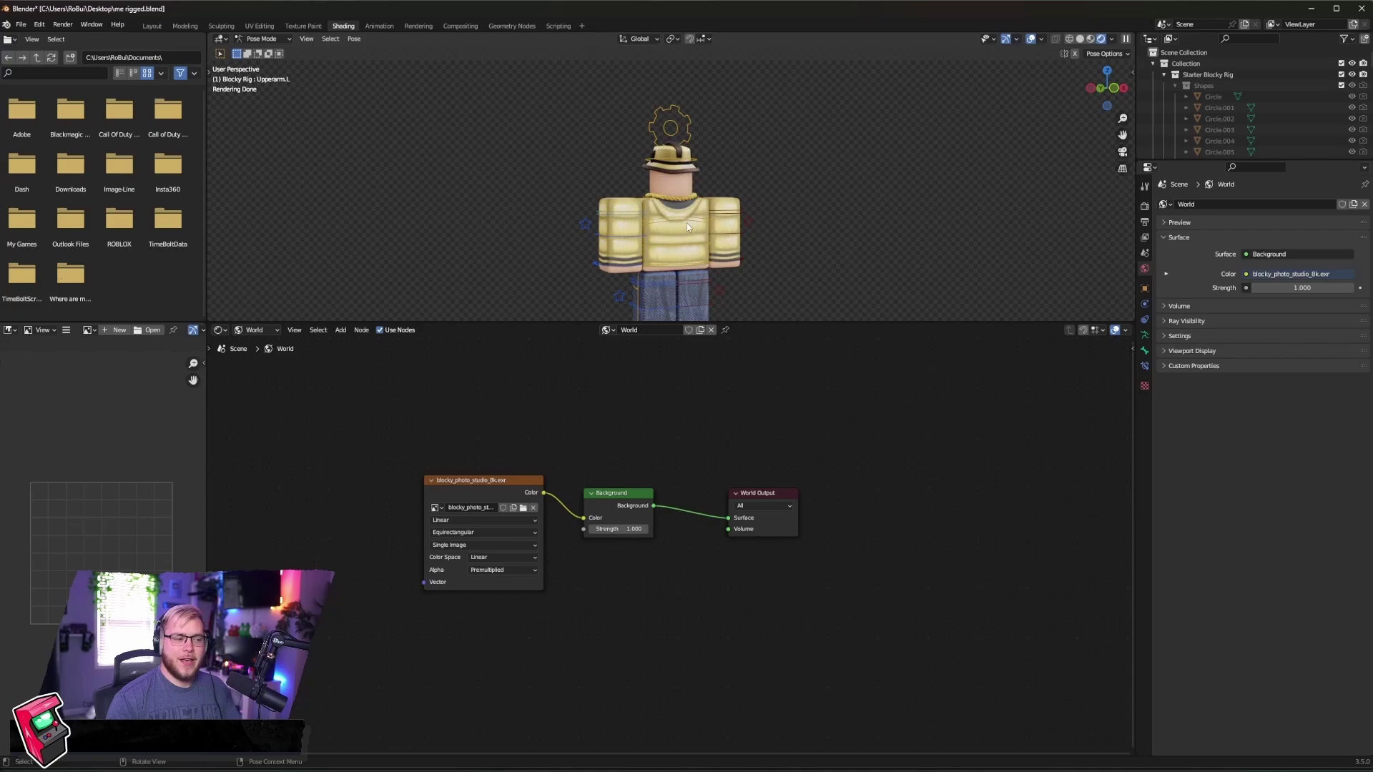
middle_drag(688, 227, 869, 229)
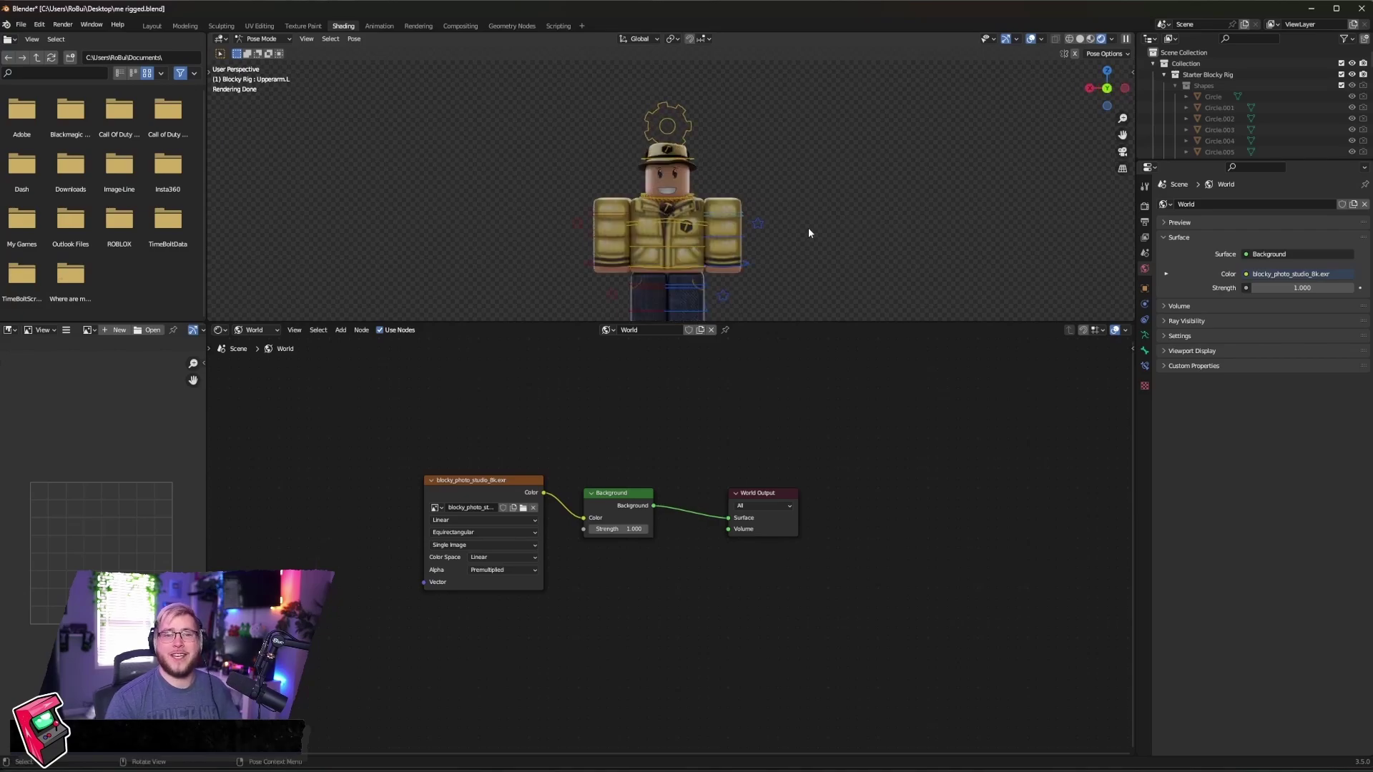
scroll(808, 233, down, 3)
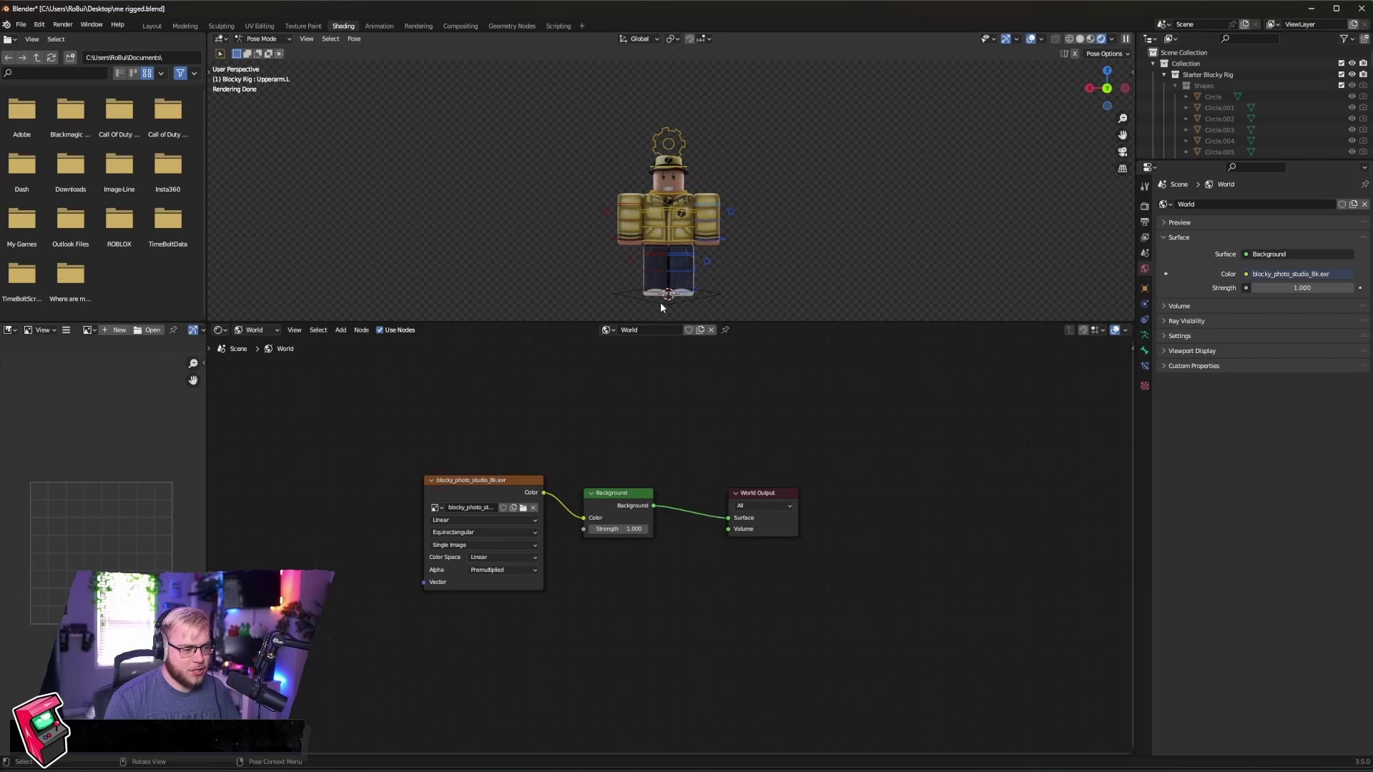
click(659, 302)
middle_drag(715, 290, 805, 252)
scroll(806, 252, up, 4)
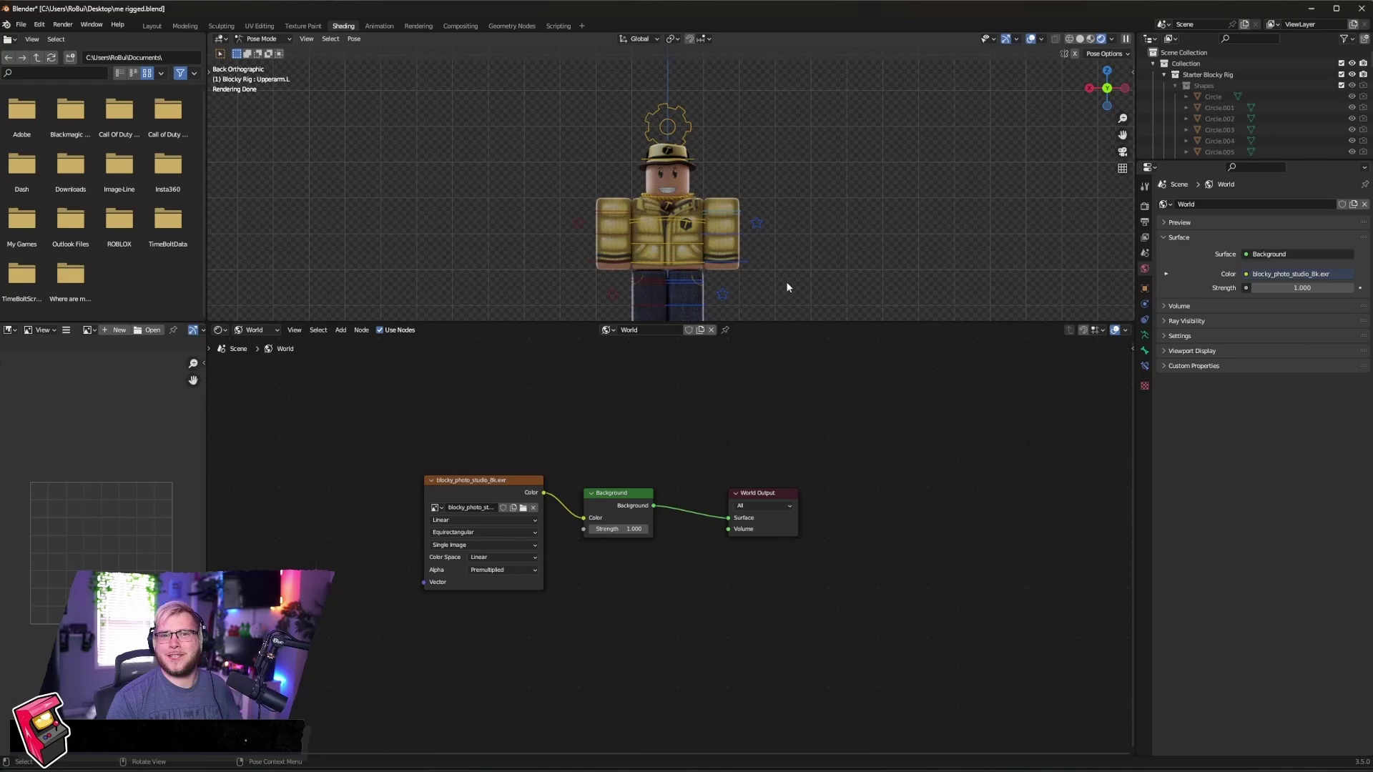
Move the World Output node closer to the Background node and add a Mapping node before the environment texture
middle_drag(772, 513, 915, 497)
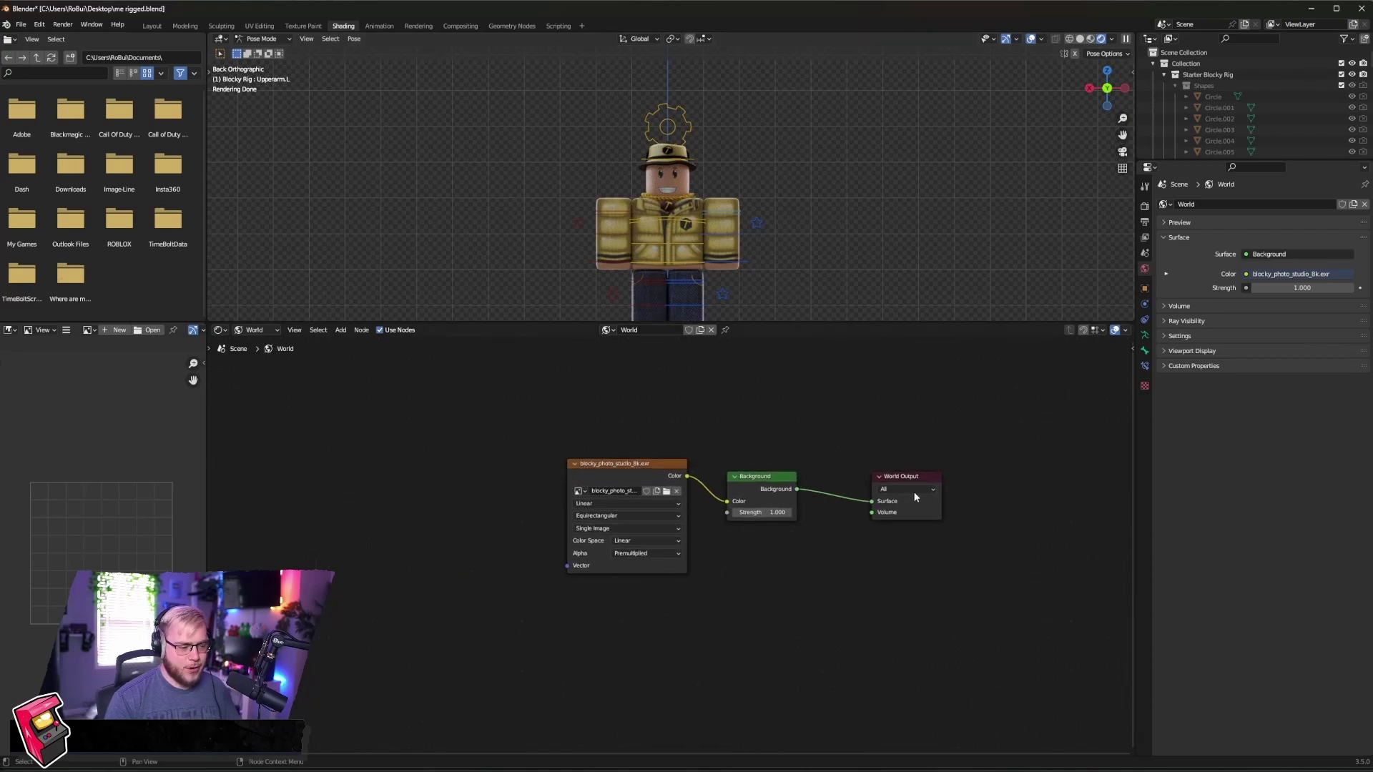
drag(915, 497, 873, 500)
key(shift+a)
click(472, 469)
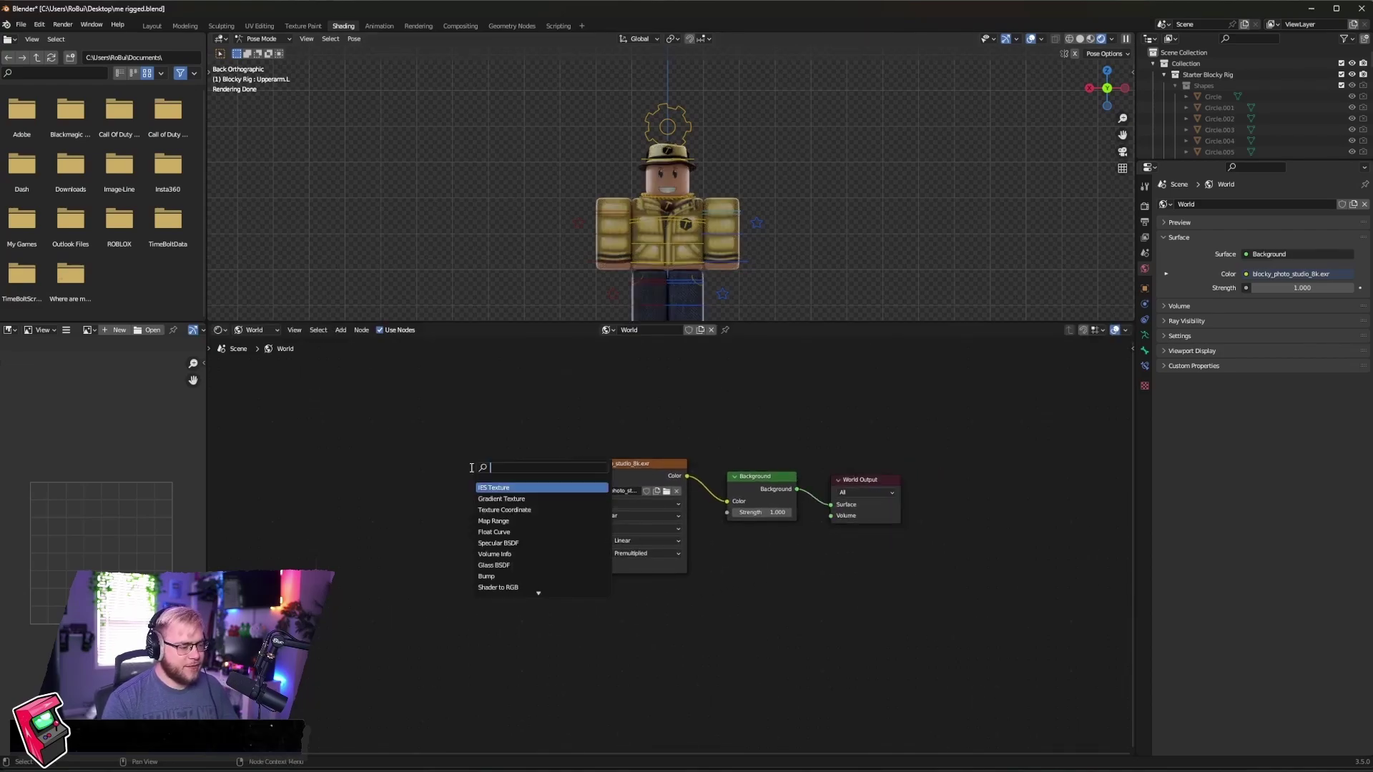
text(map)
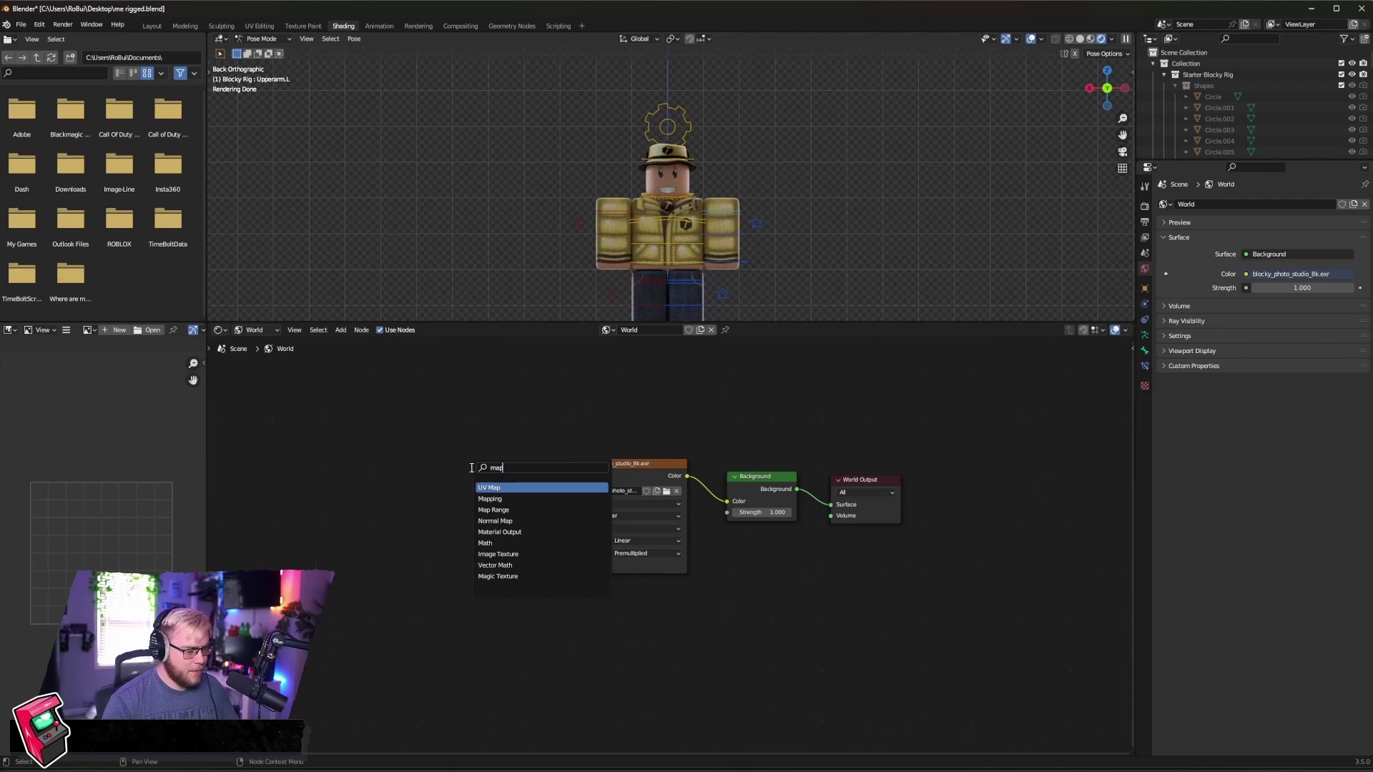
click(492, 499)
click(504, 501)
click(392, 498)
Add a Texture Coordinate node, linking its Generated output to the Mapping node's Vector and the Mapping output to the environment texture's Vector
key(shift+a)
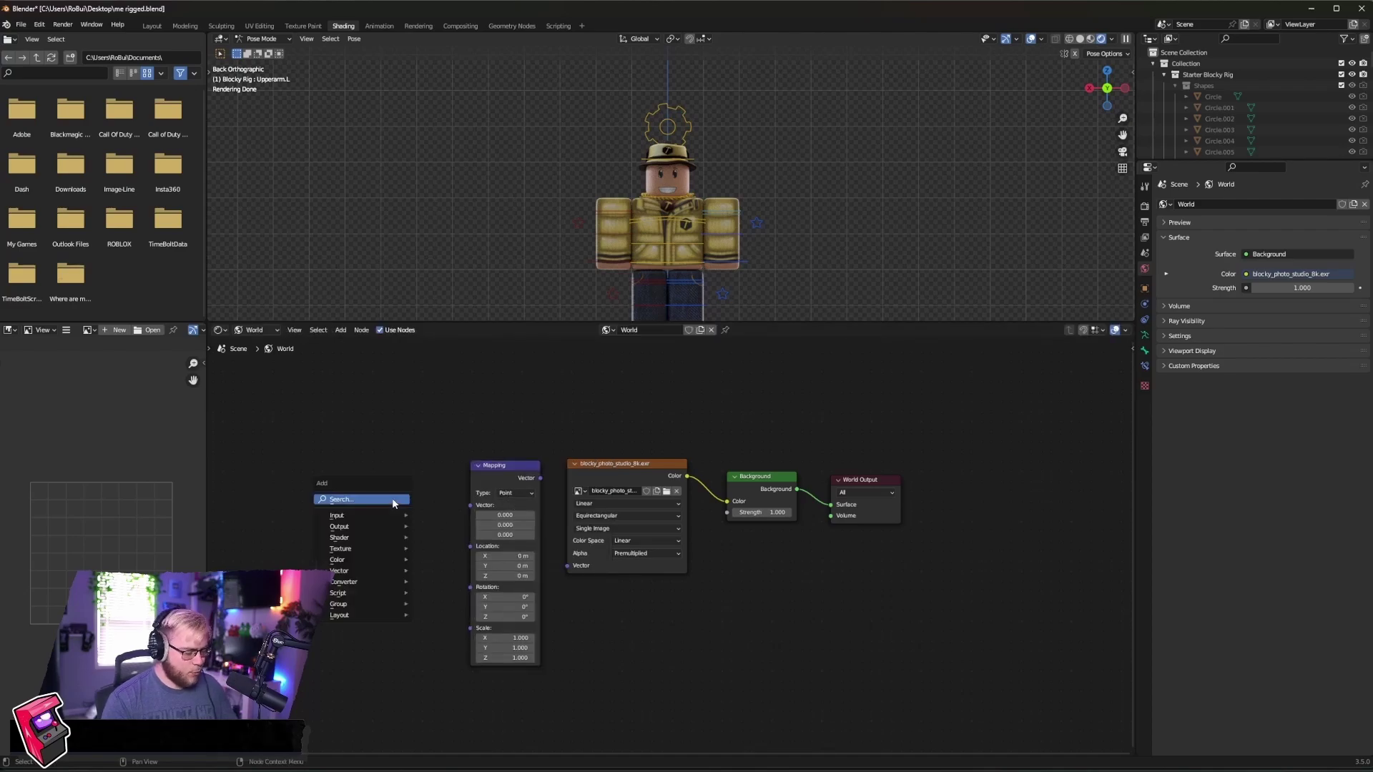
click(392, 498)
text(texture cor)
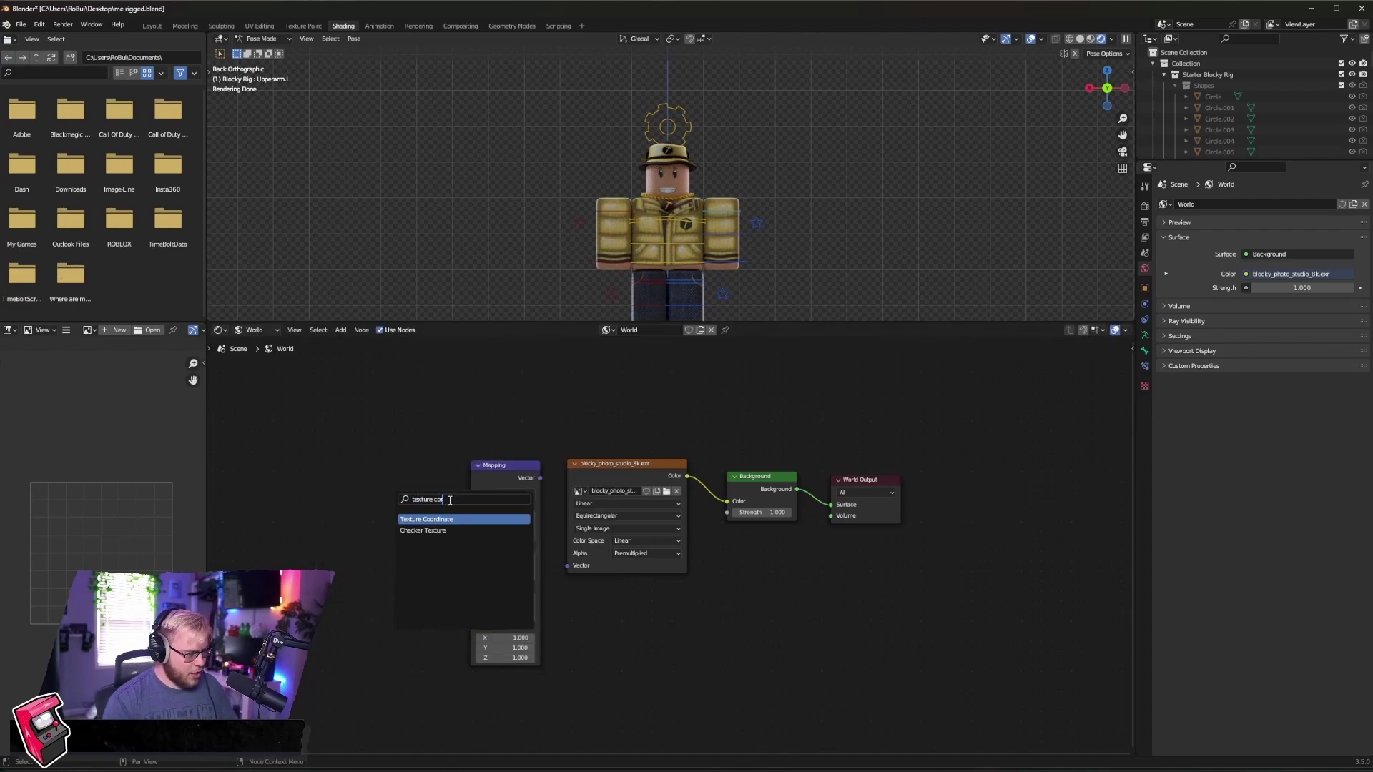
click(443, 520)
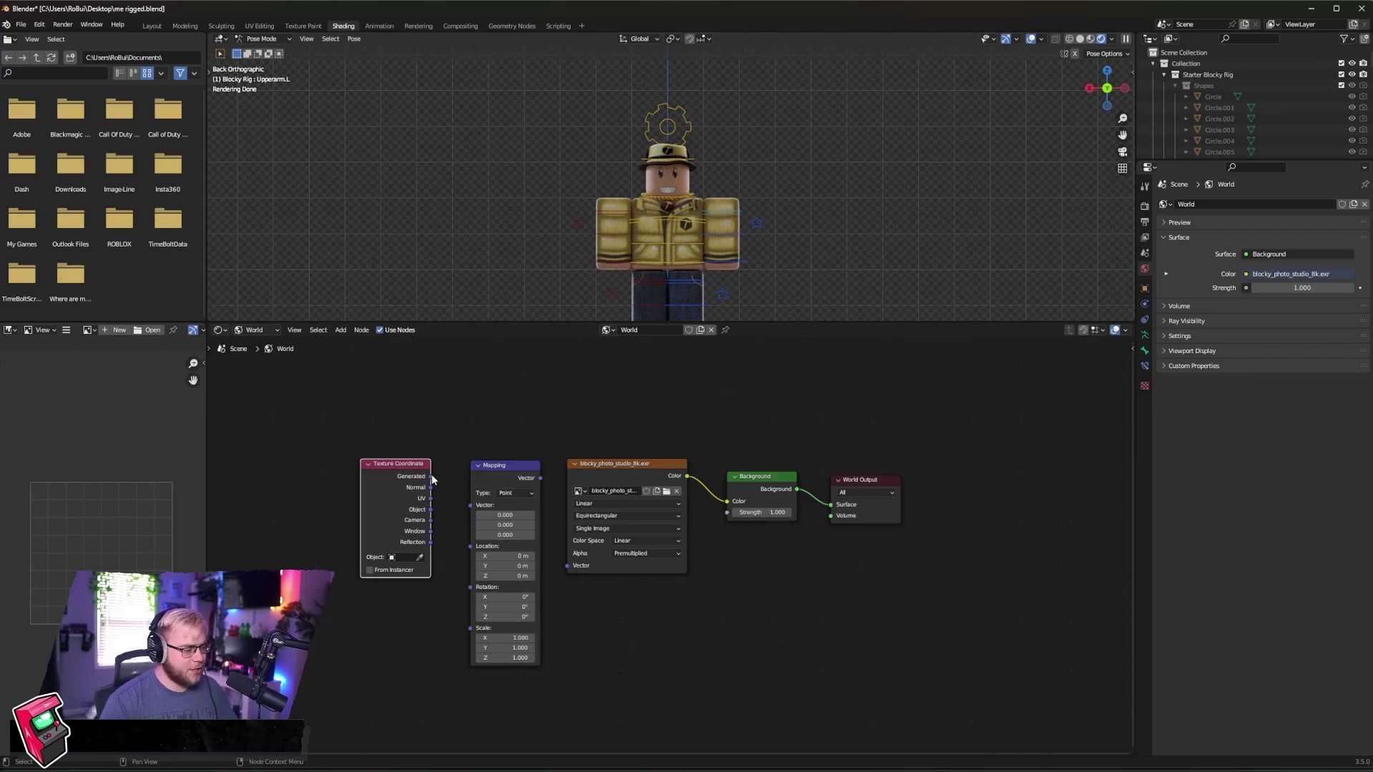
drag(430, 476, 471, 506)
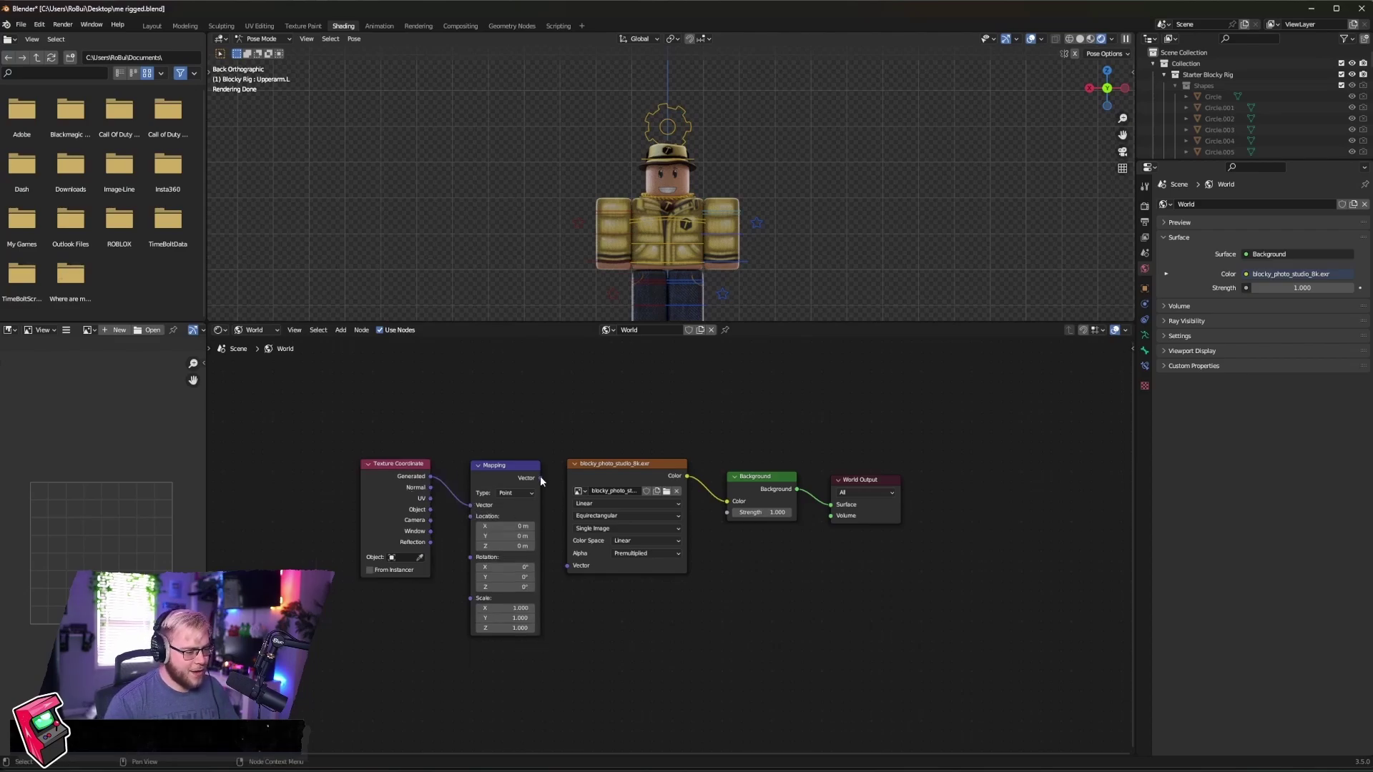
drag(540, 477, 565, 566)
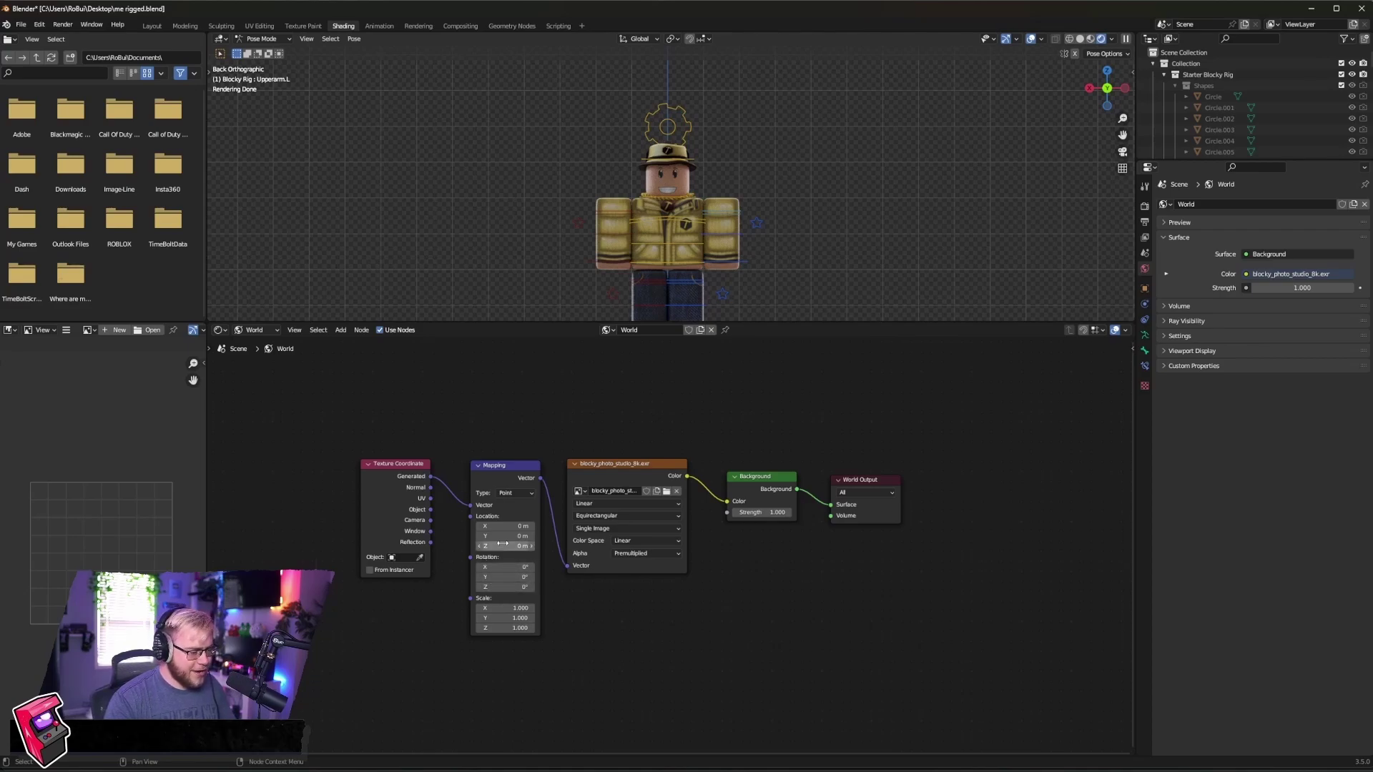
Set the Mapping node's Z rotation to 180° to turn the HDRI lighting around the character
click(502, 586)
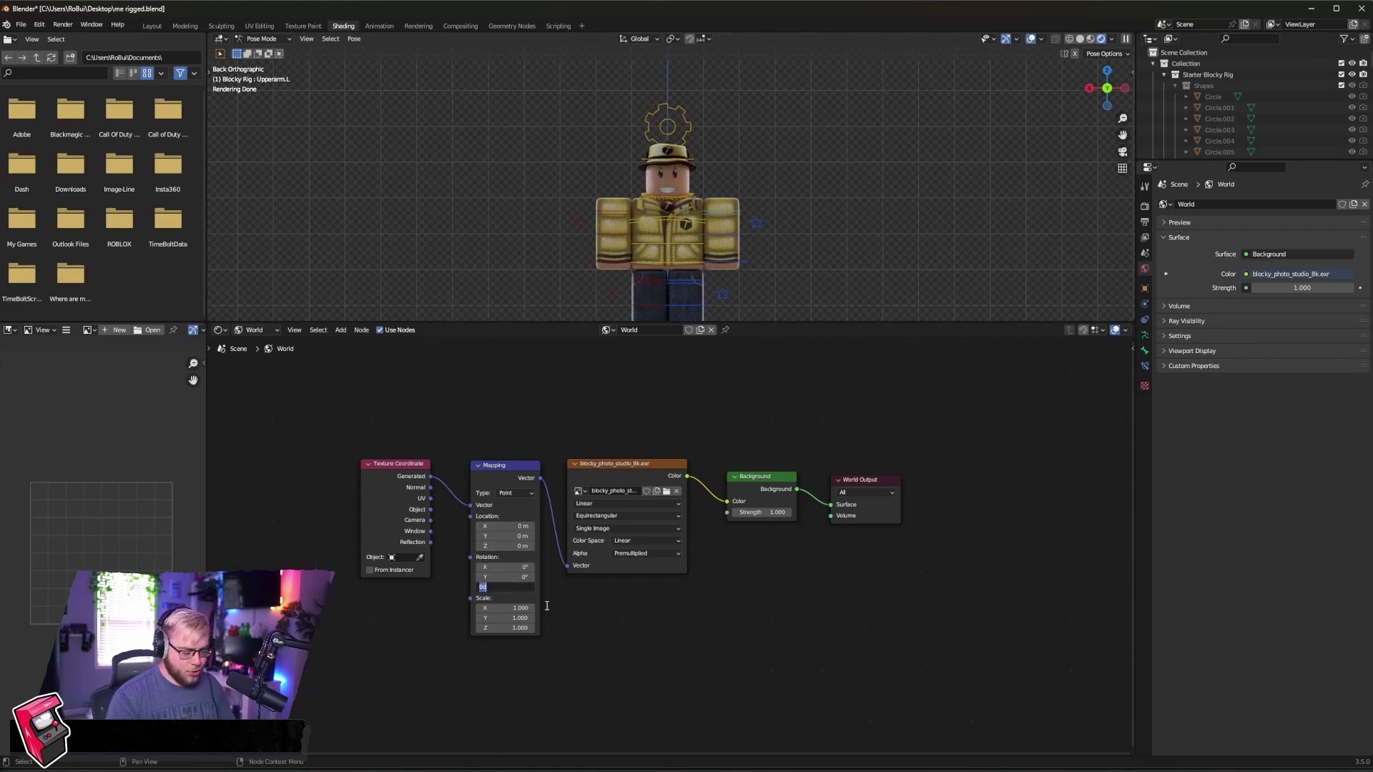
text(180)
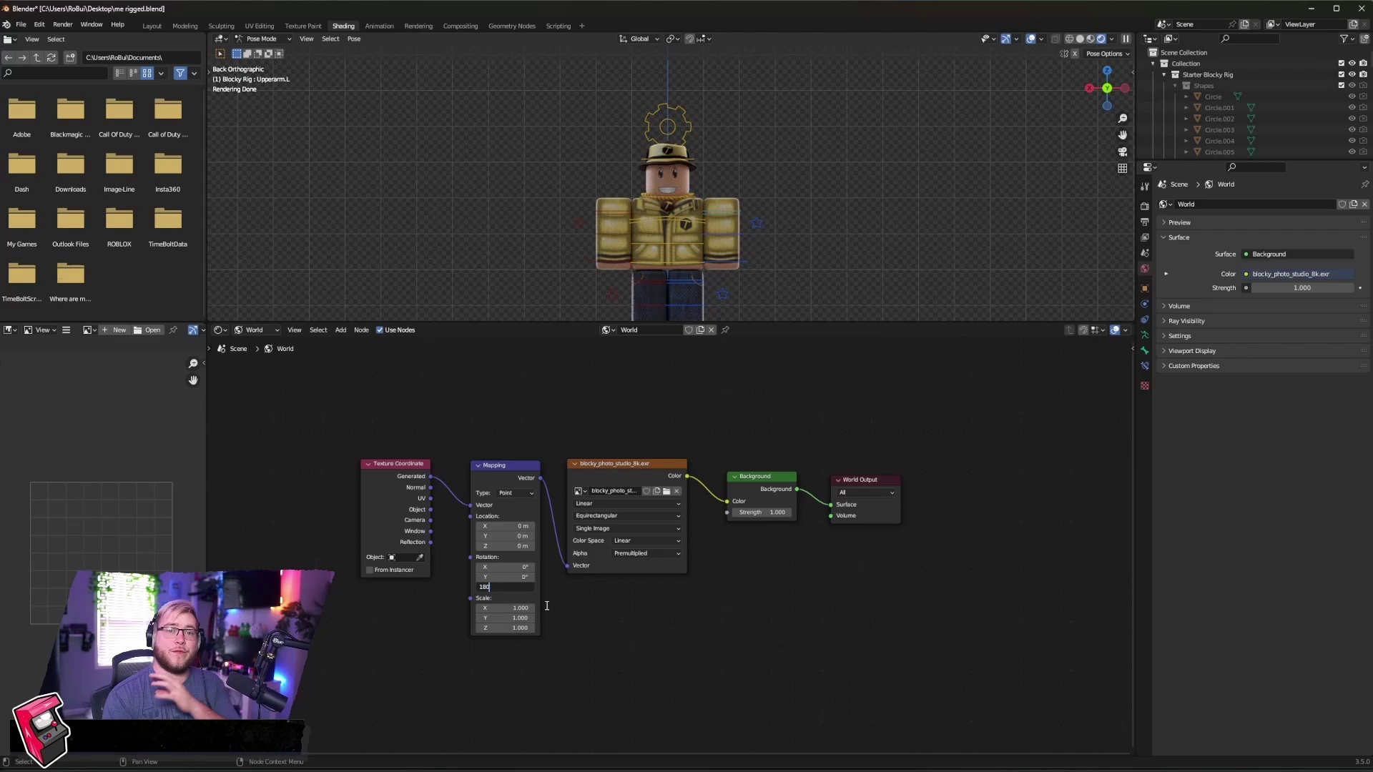
key(Return)
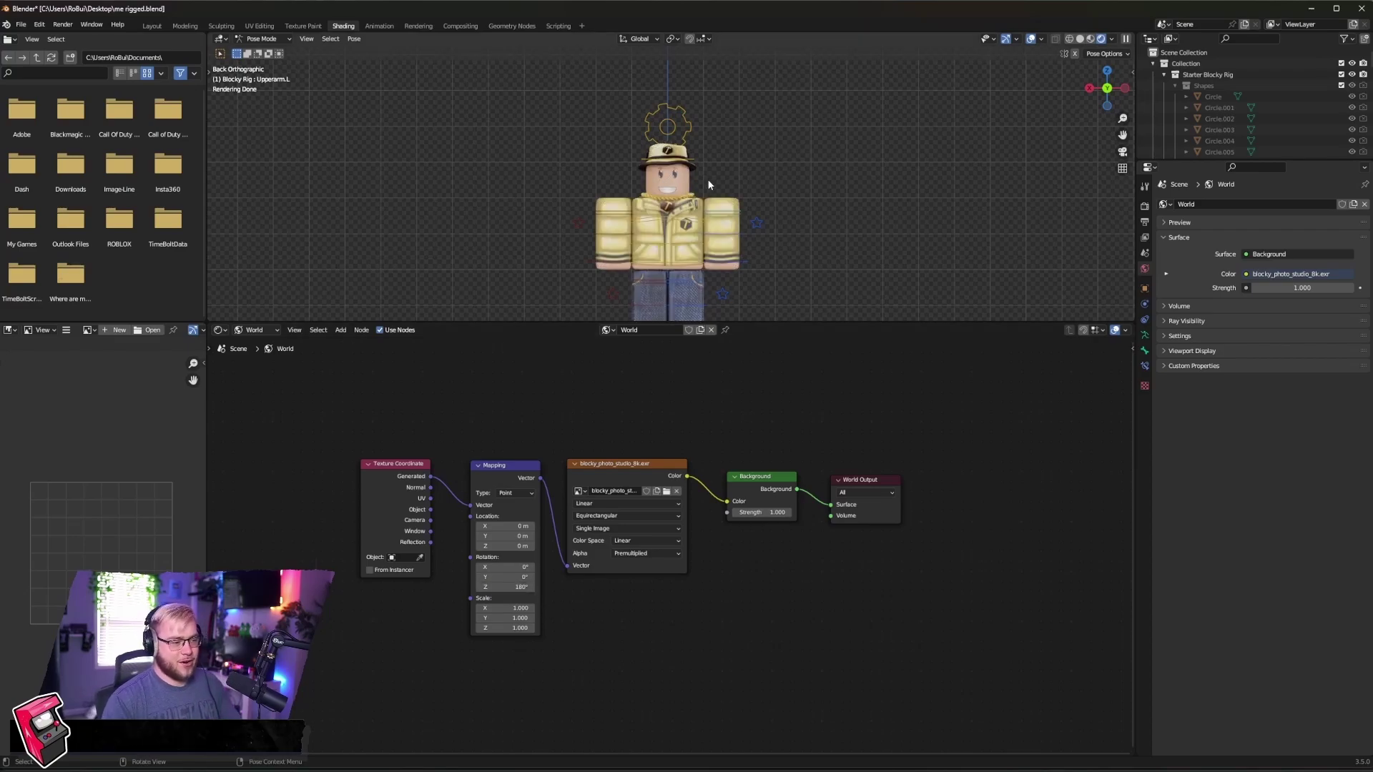
middle_drag(752, 234, 792, 219)
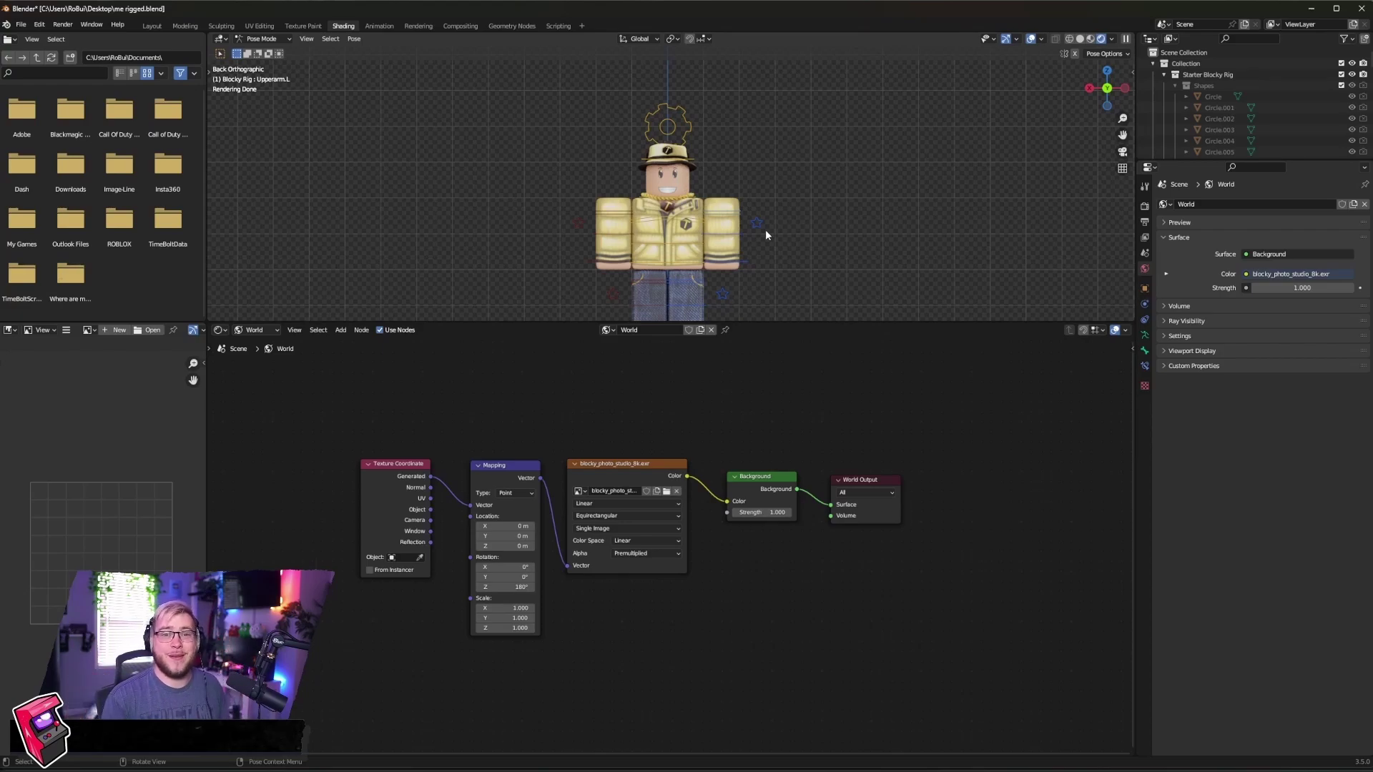
Adjust the HDRI lighting direction by setting the Mapping node's Z rotation to 100°
drag(509, 587, 498, 587)
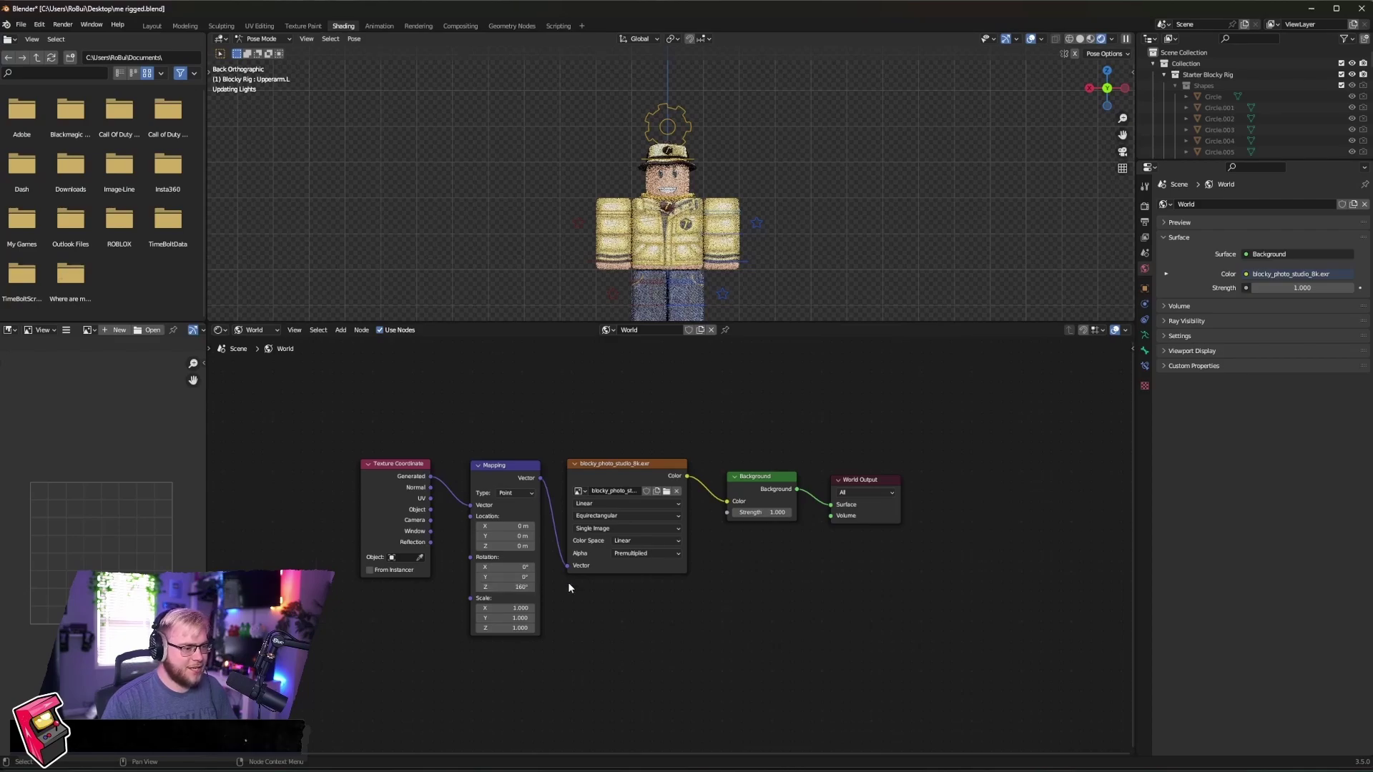
click(508, 588)
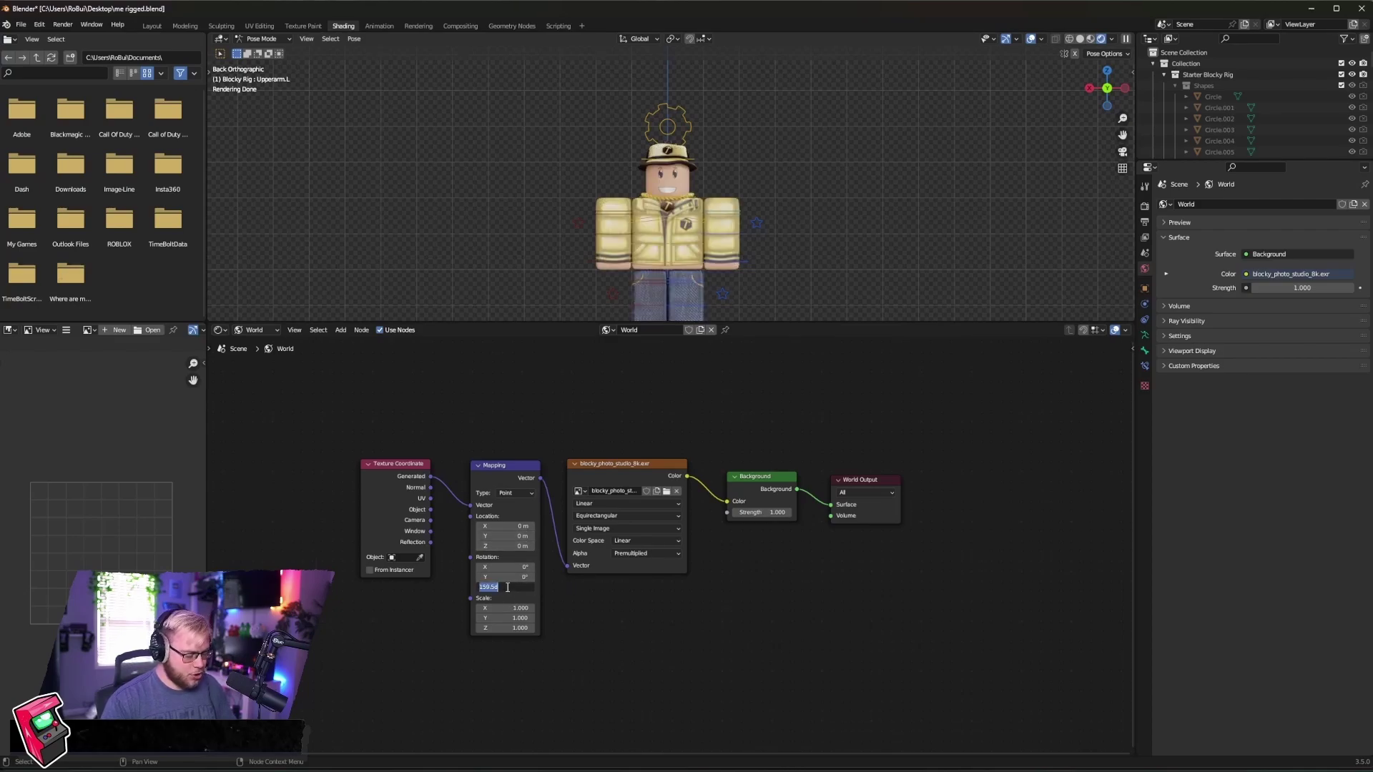
text(100)
key(Return)
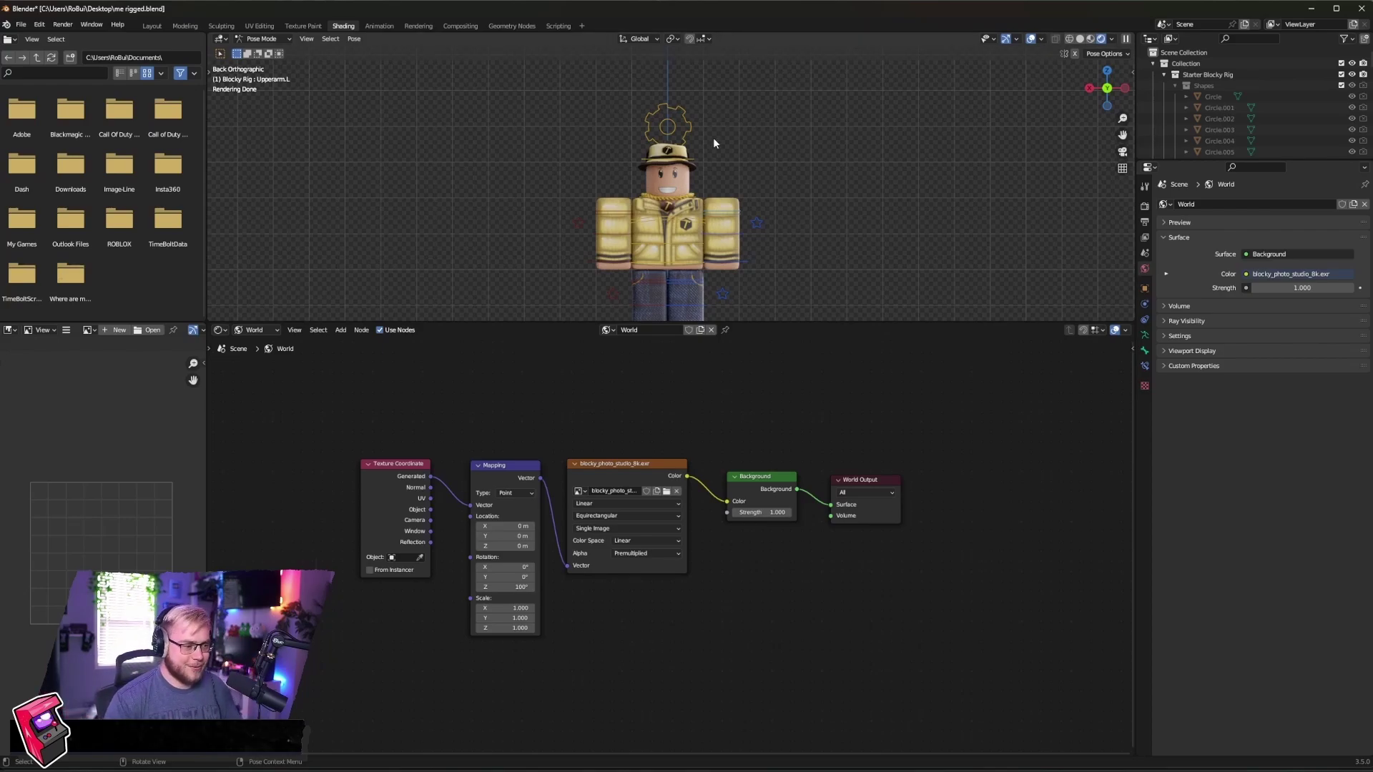
scroll(722, 171, down, 2)
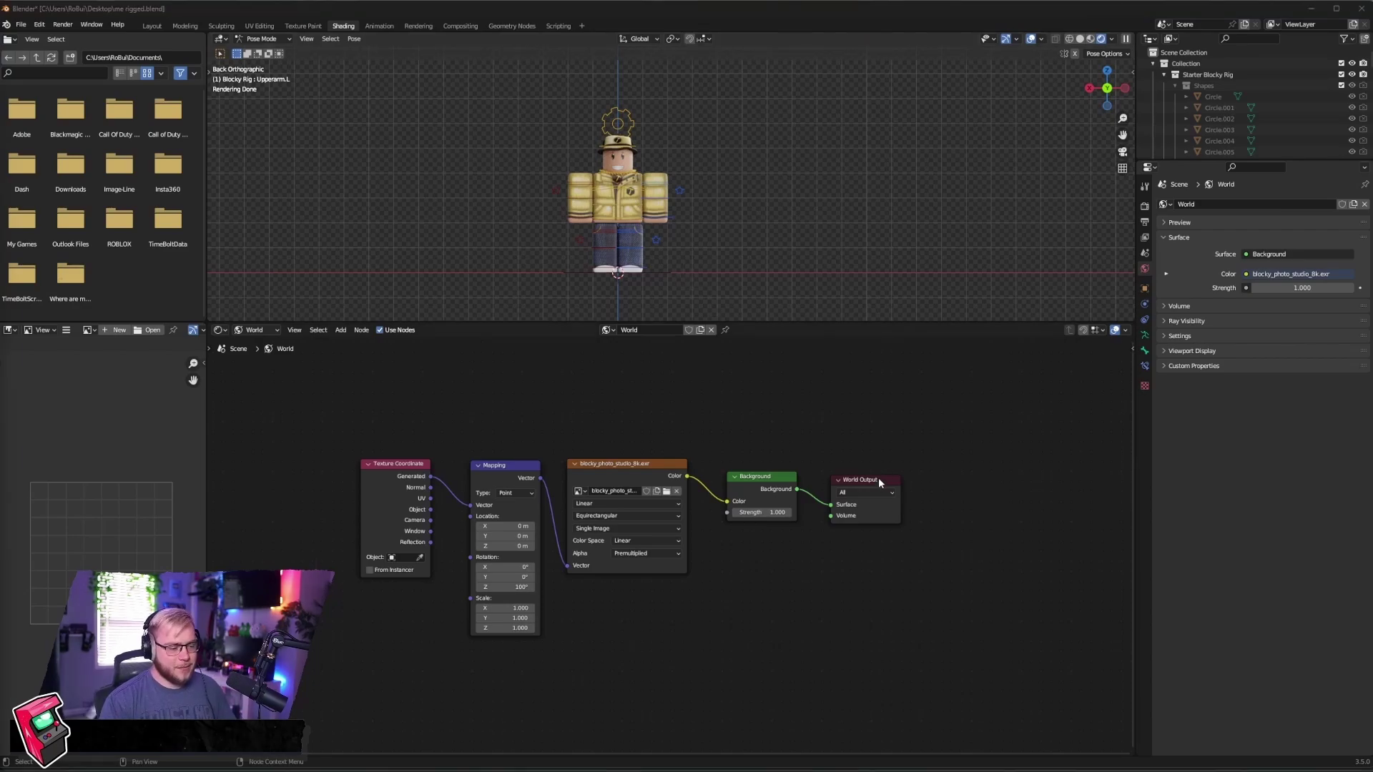
Make room for a ColorRamp node between the environment texture and Background, then link texture Color to Fac and ramp Color to Background Color
drag(879, 478, 1042, 481)
mouse_move(758, 477)
mouse_down()
mouse_move(878, 481)
mouse_move(771, 488)
mouse_up()
key(shift+a)
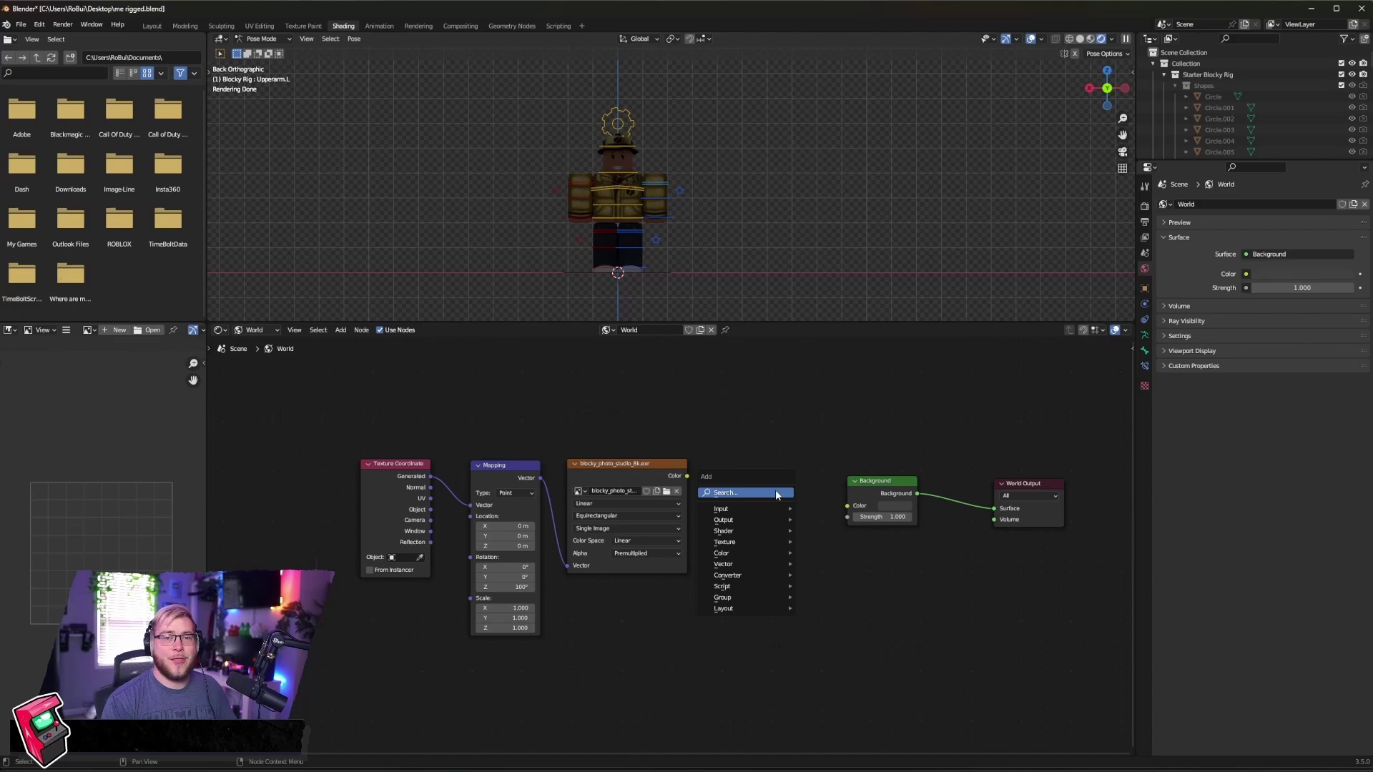
click(775, 493)
text(color ramp)
key(Return)
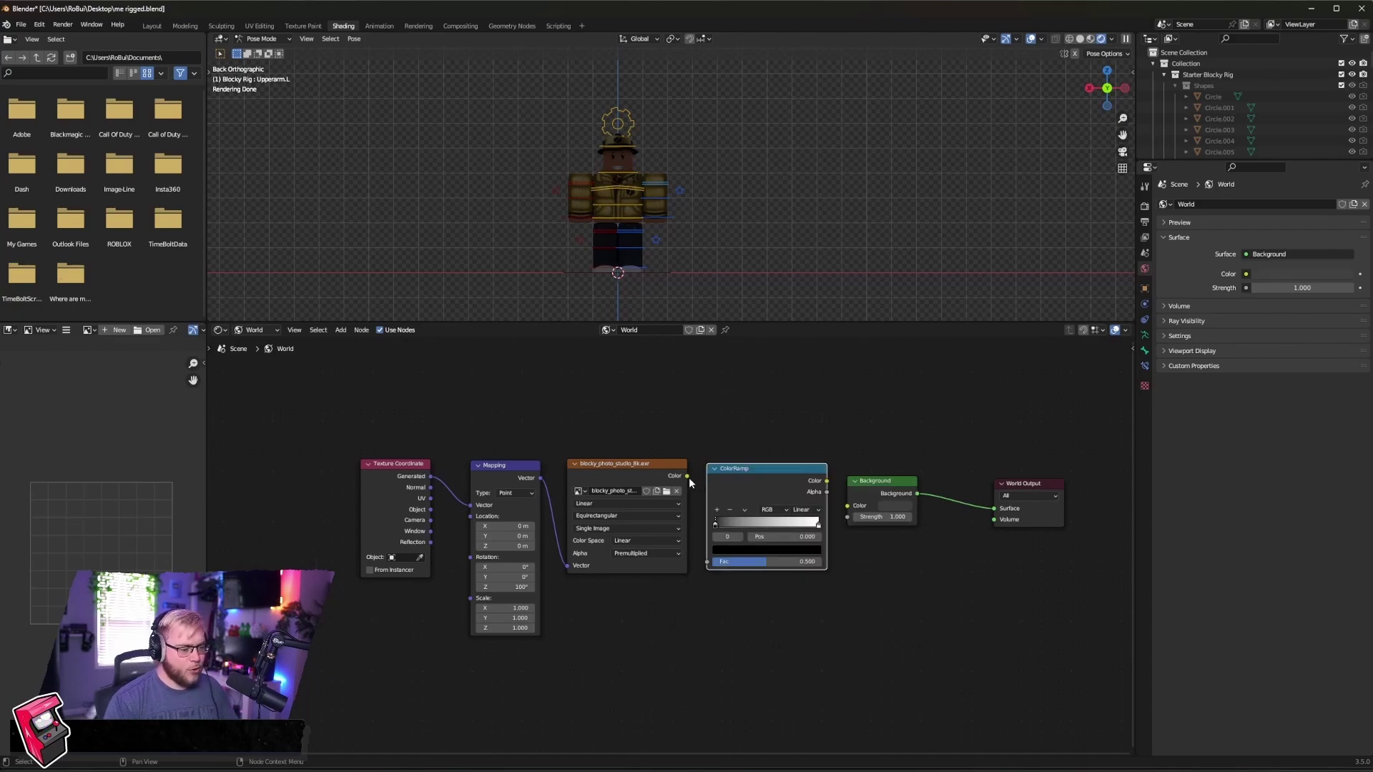
drag(686, 476, 704, 568)
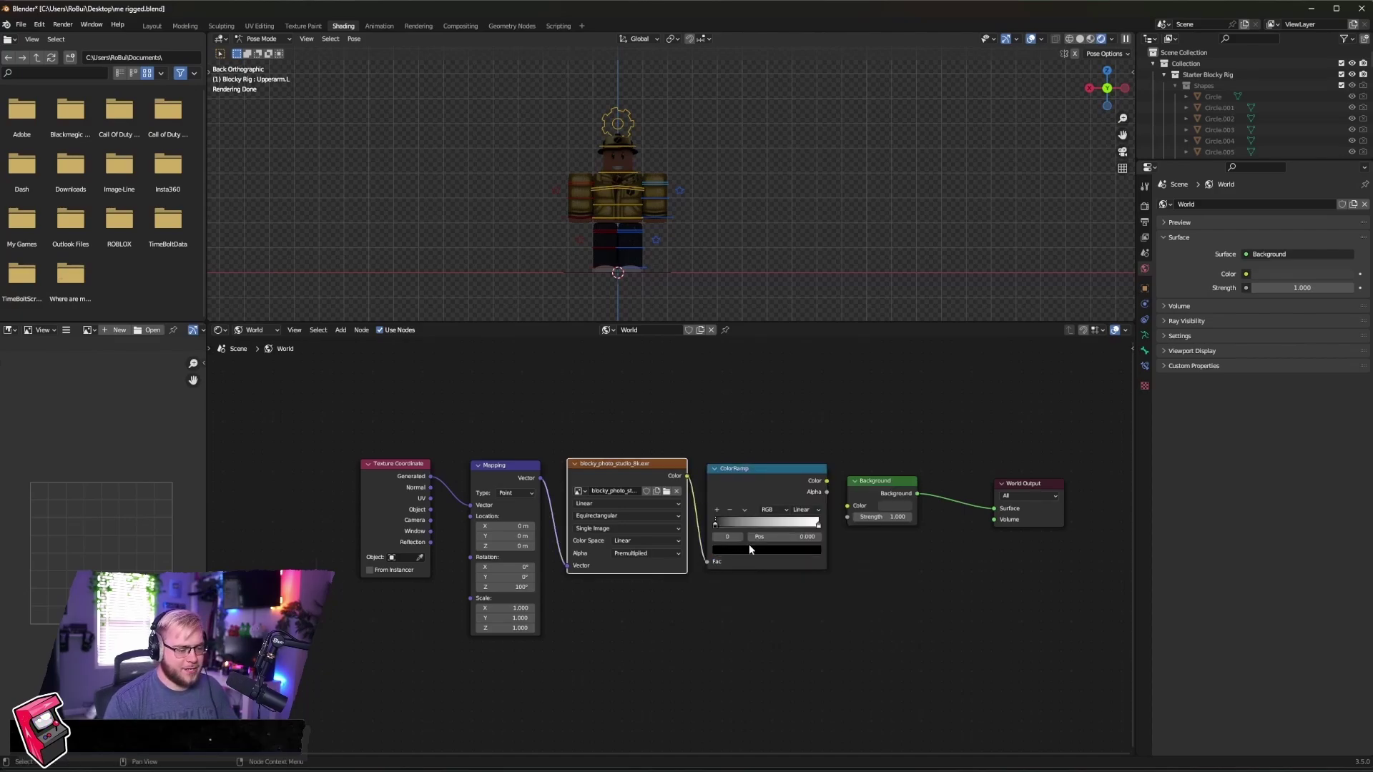
drag(826, 481, 848, 508)
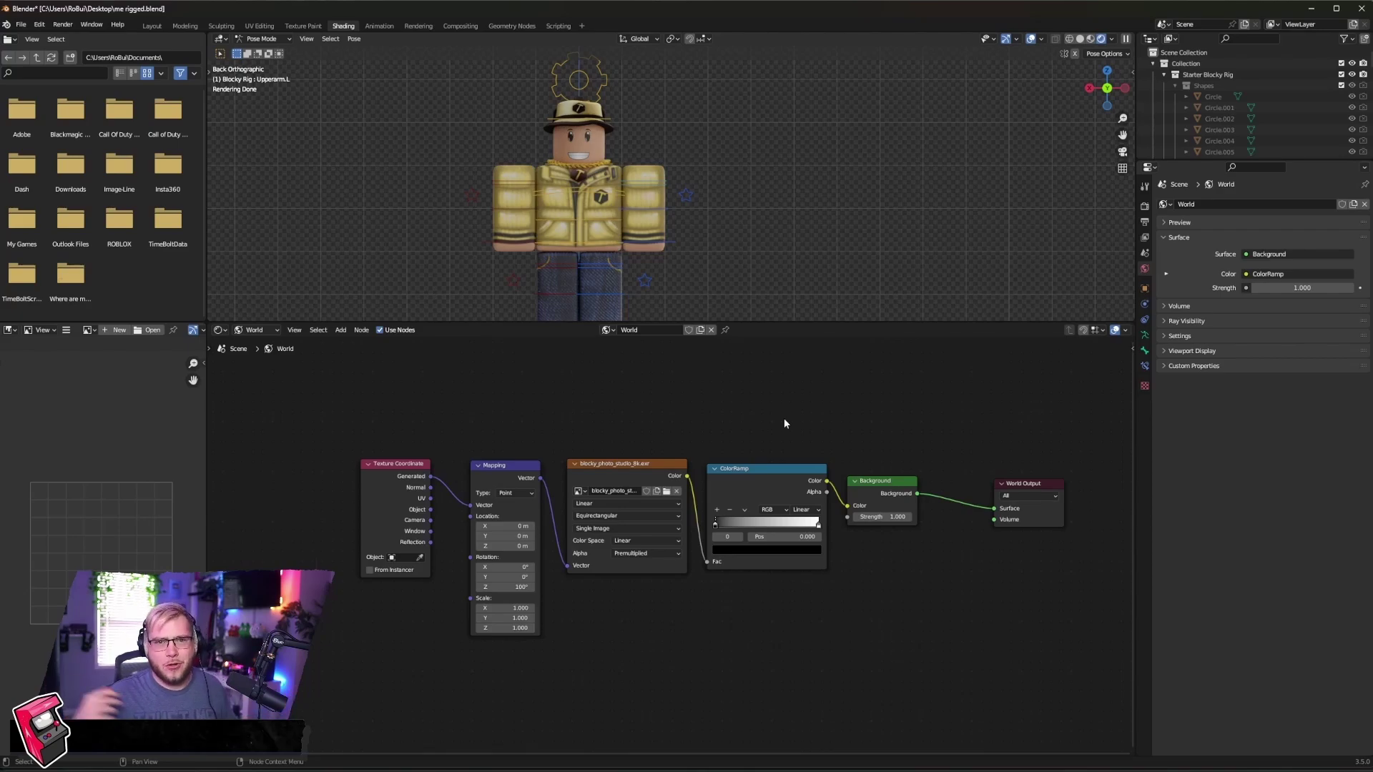
Change the ColorRamp's black stop to red to tint the HDRI lighting on the character
click(748, 549)
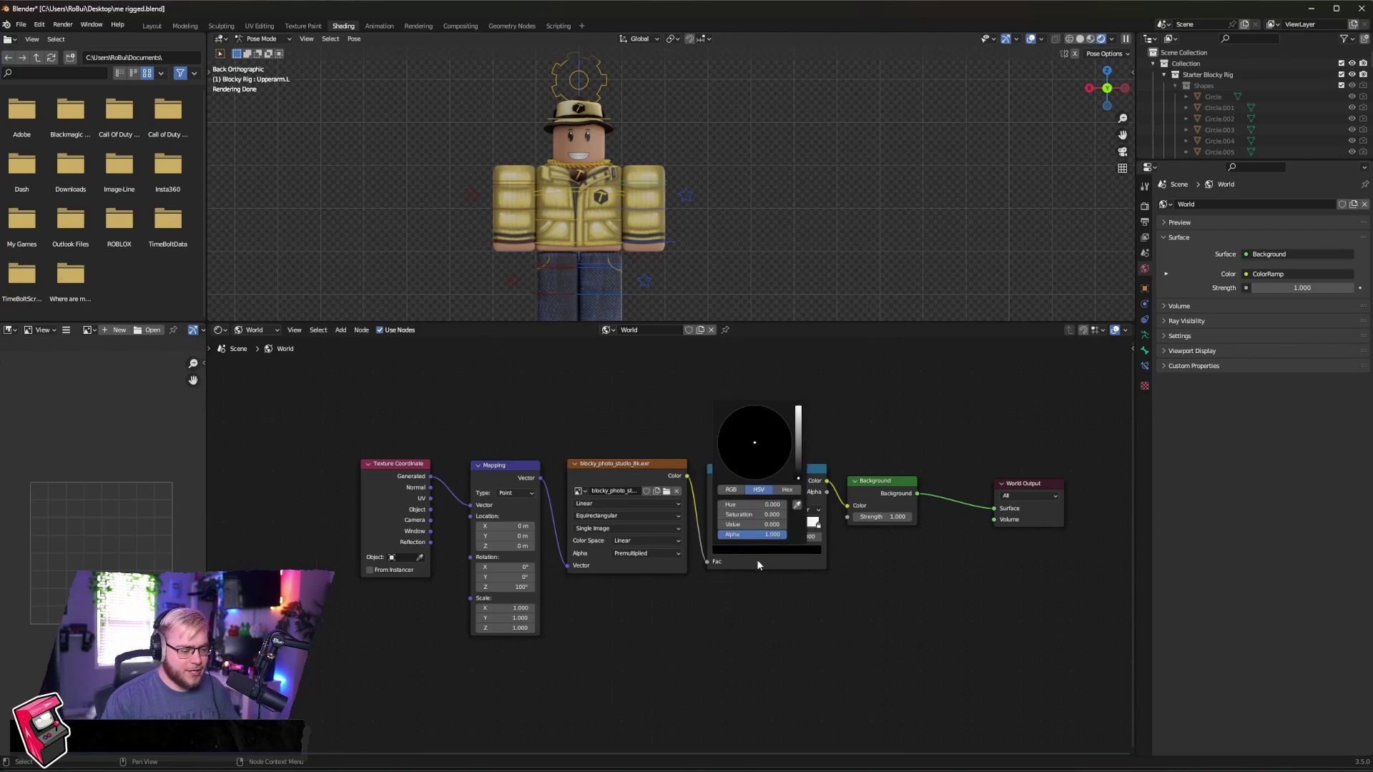
drag(798, 456, 799, 408)
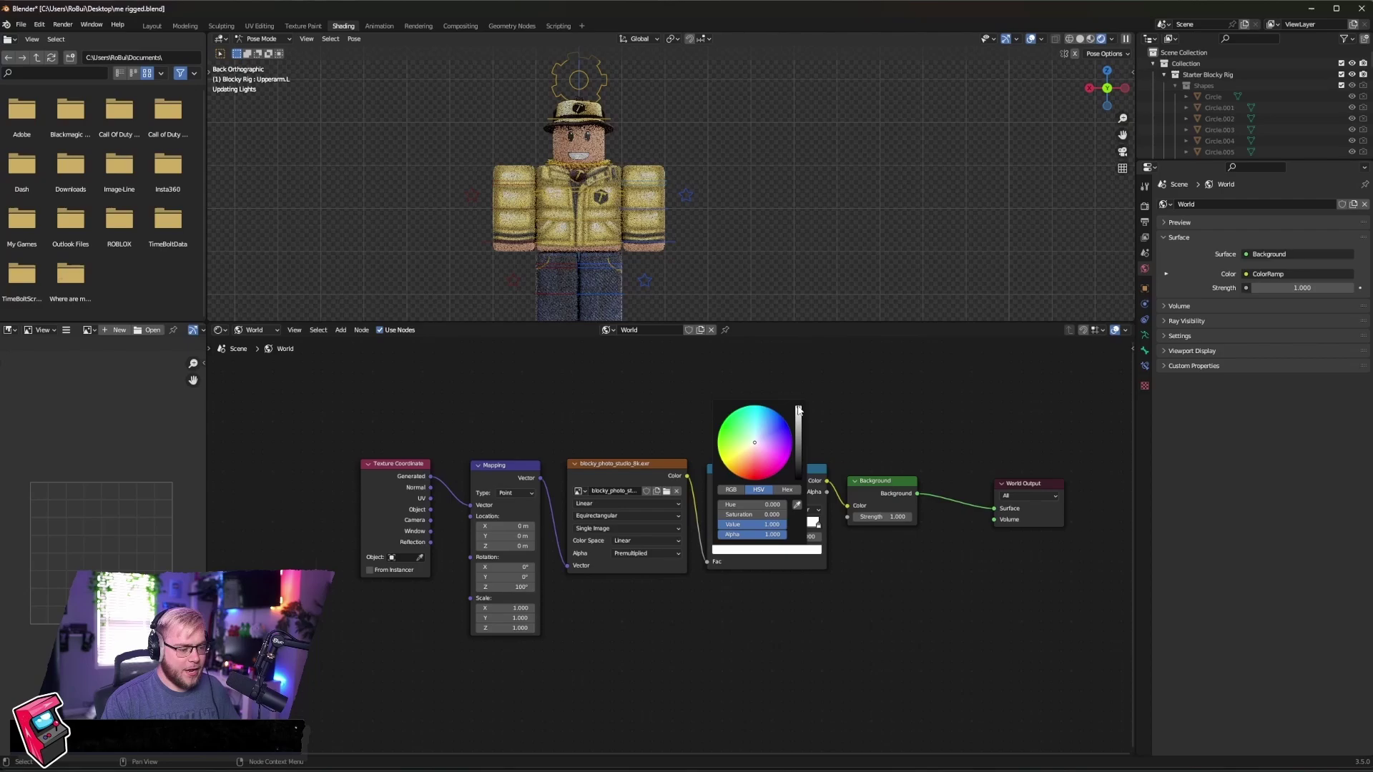
drag(760, 463, 760, 479)
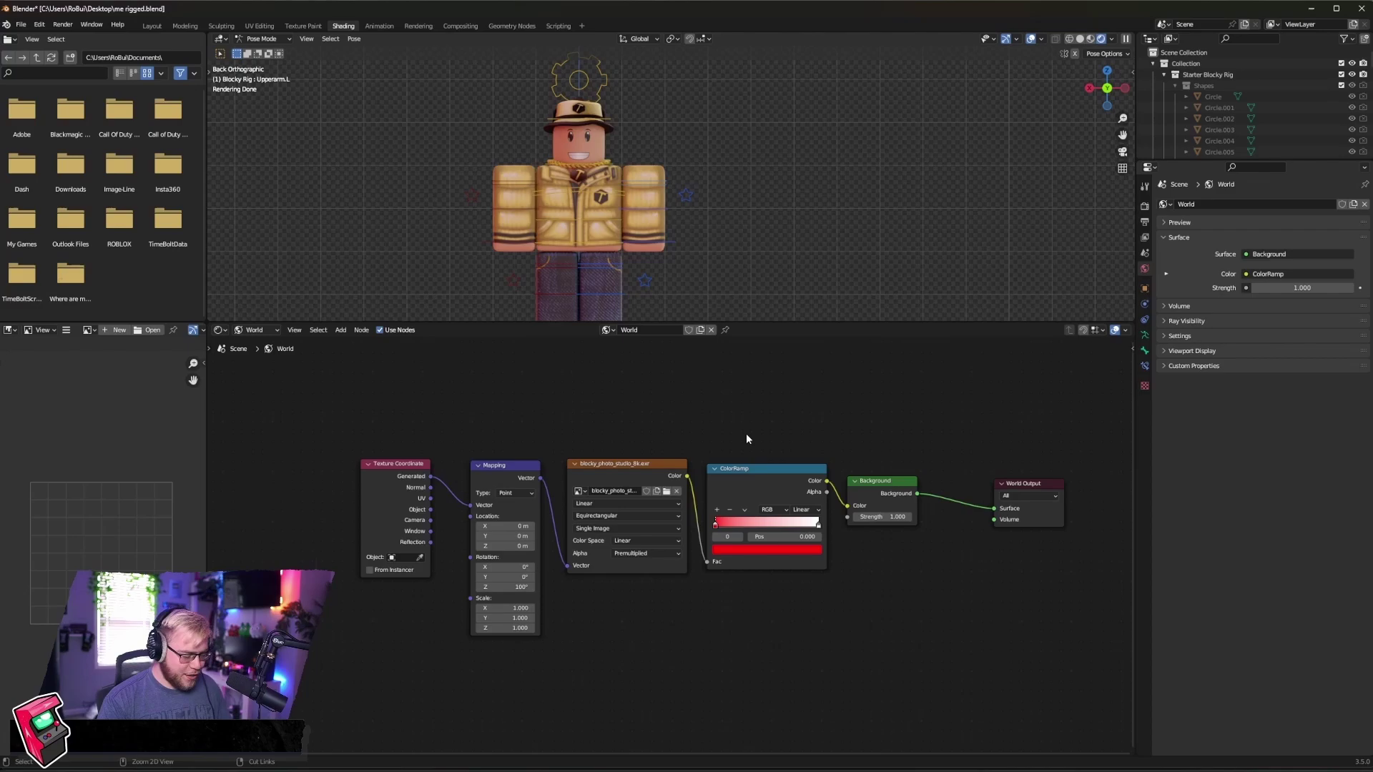
Delete the ColorRamp node and link the environment texture's Color output directly to the Background node's Color
key(x)
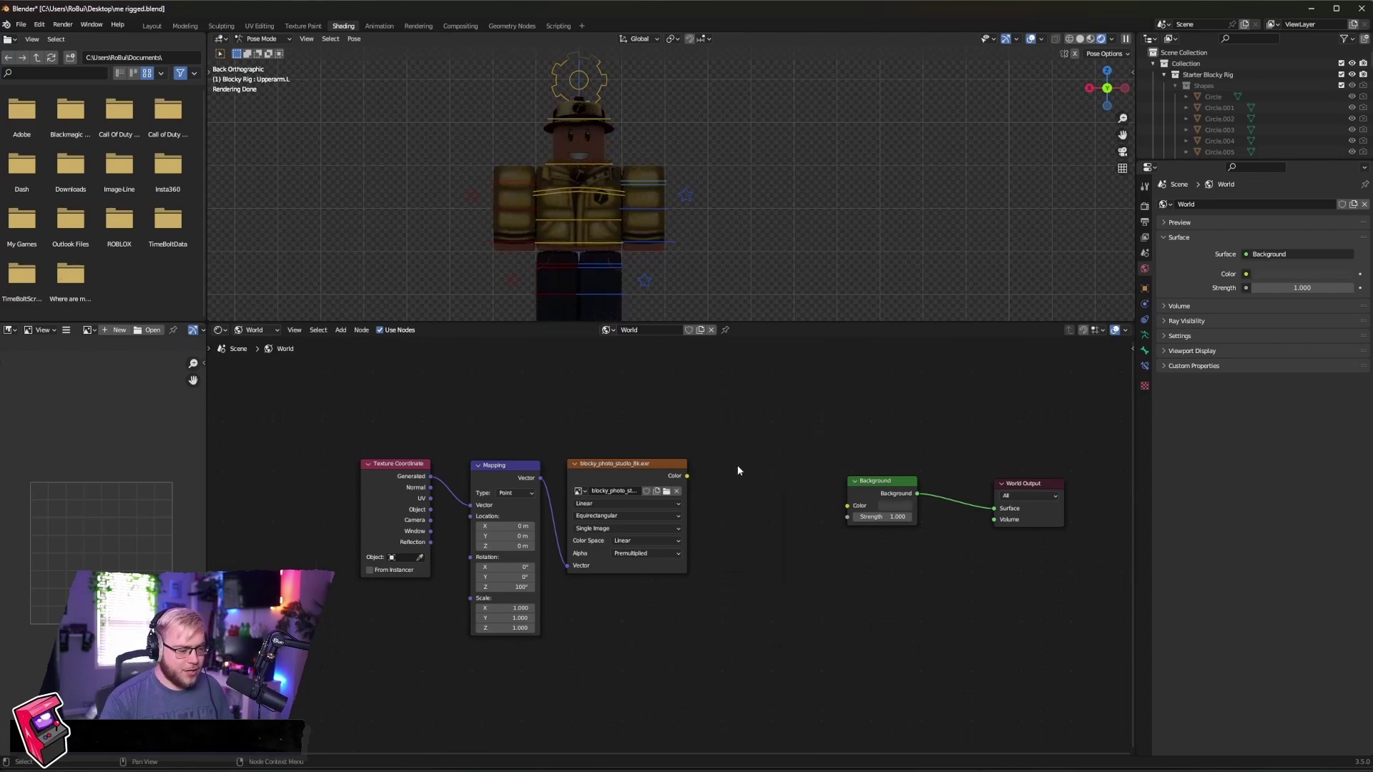
drag(686, 476, 847, 507)
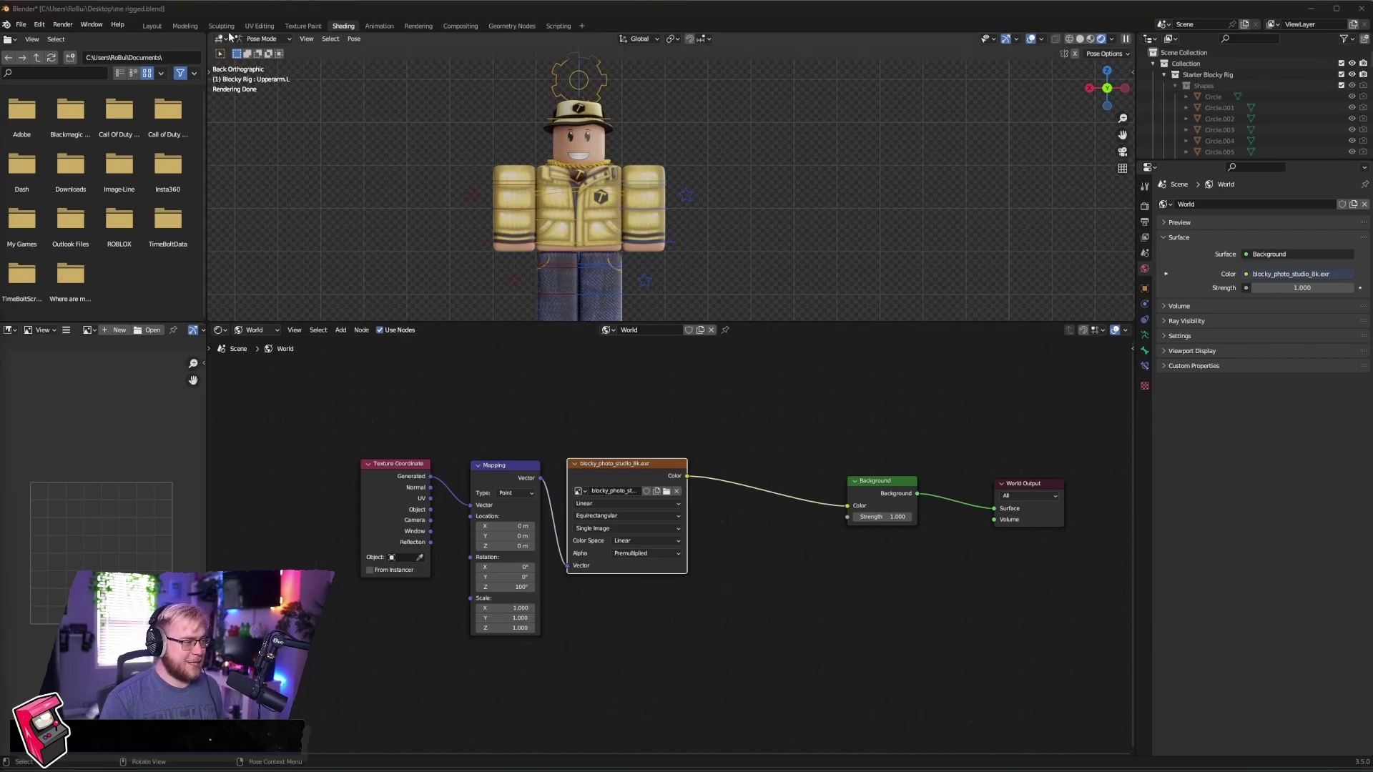
Switch to the Layout workspace and change the rig from Pose Mode to Object Mode
click(151, 26)
middle_drag(649, 267, 684, 218)
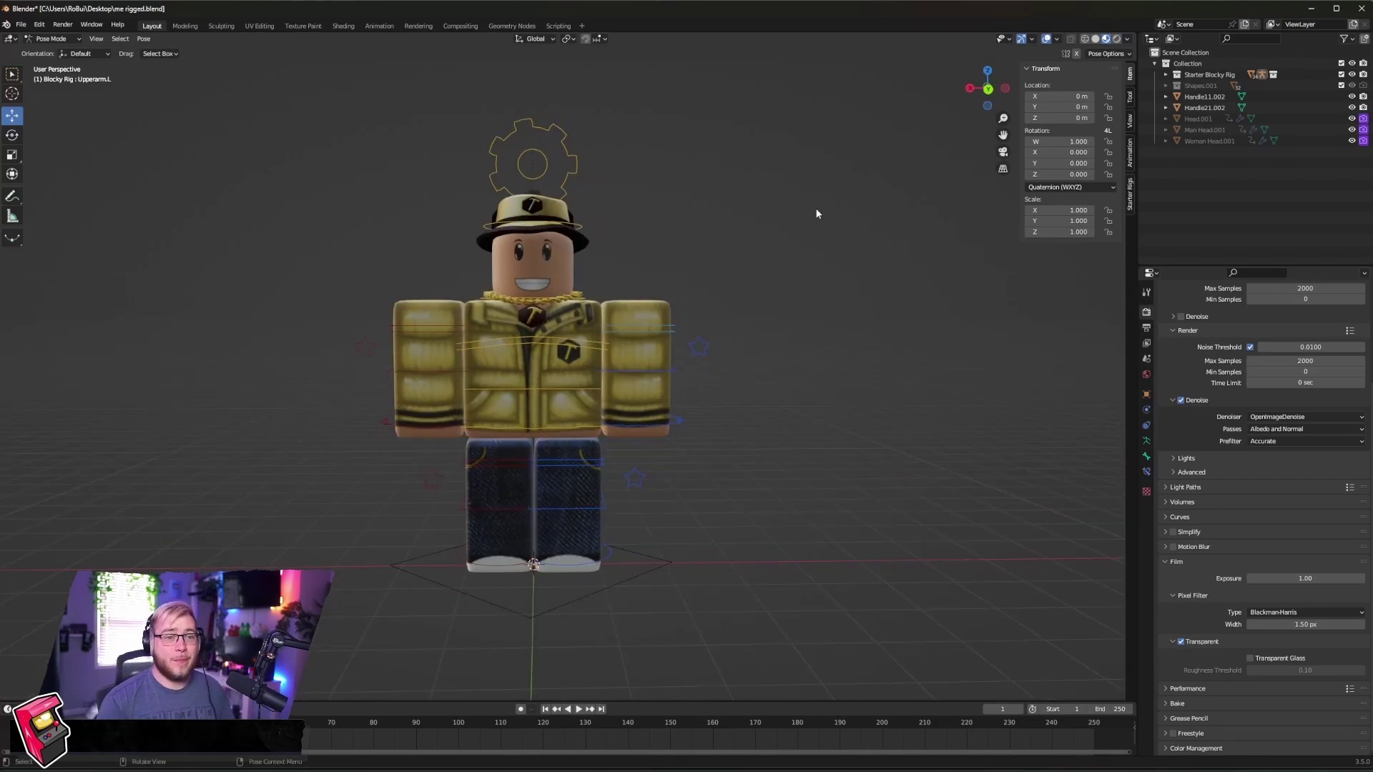
click(51, 39)
click(54, 52)
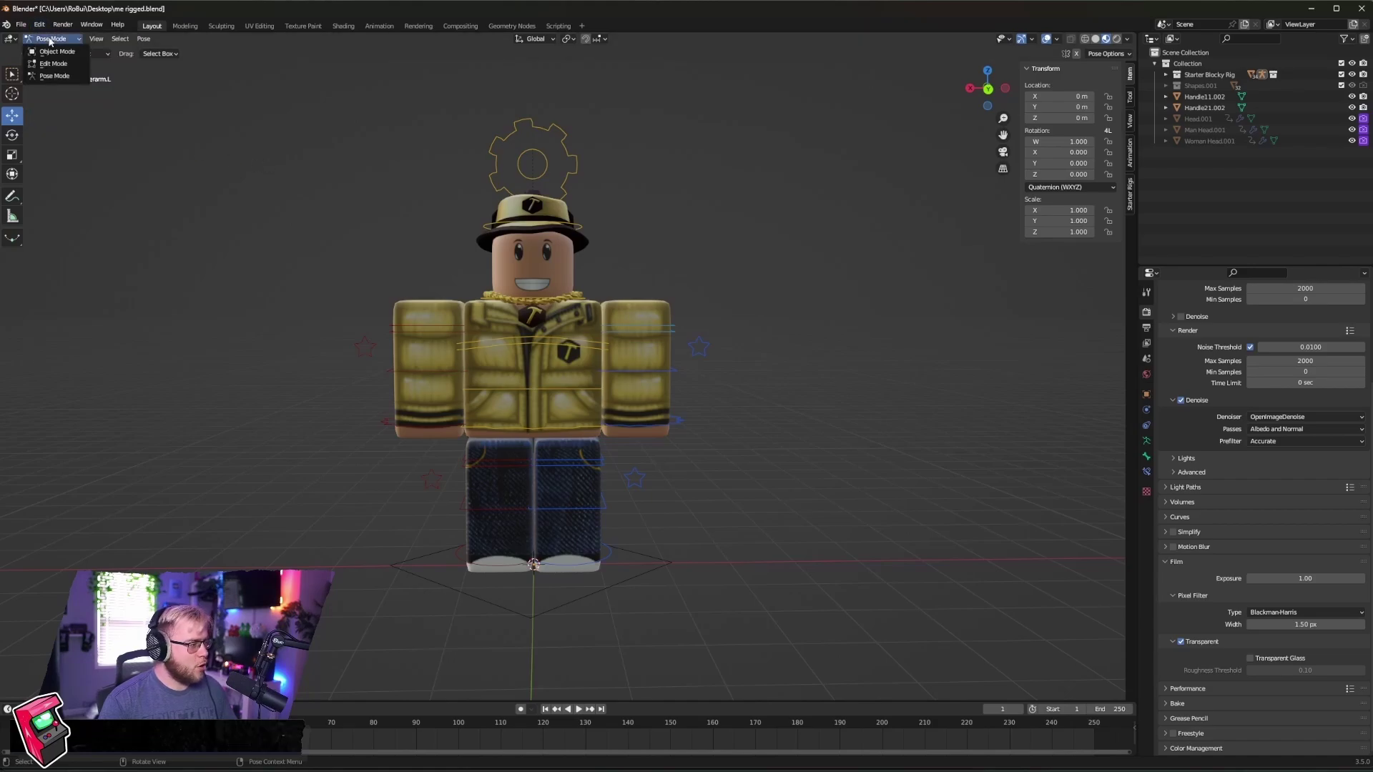
key(shift+a)
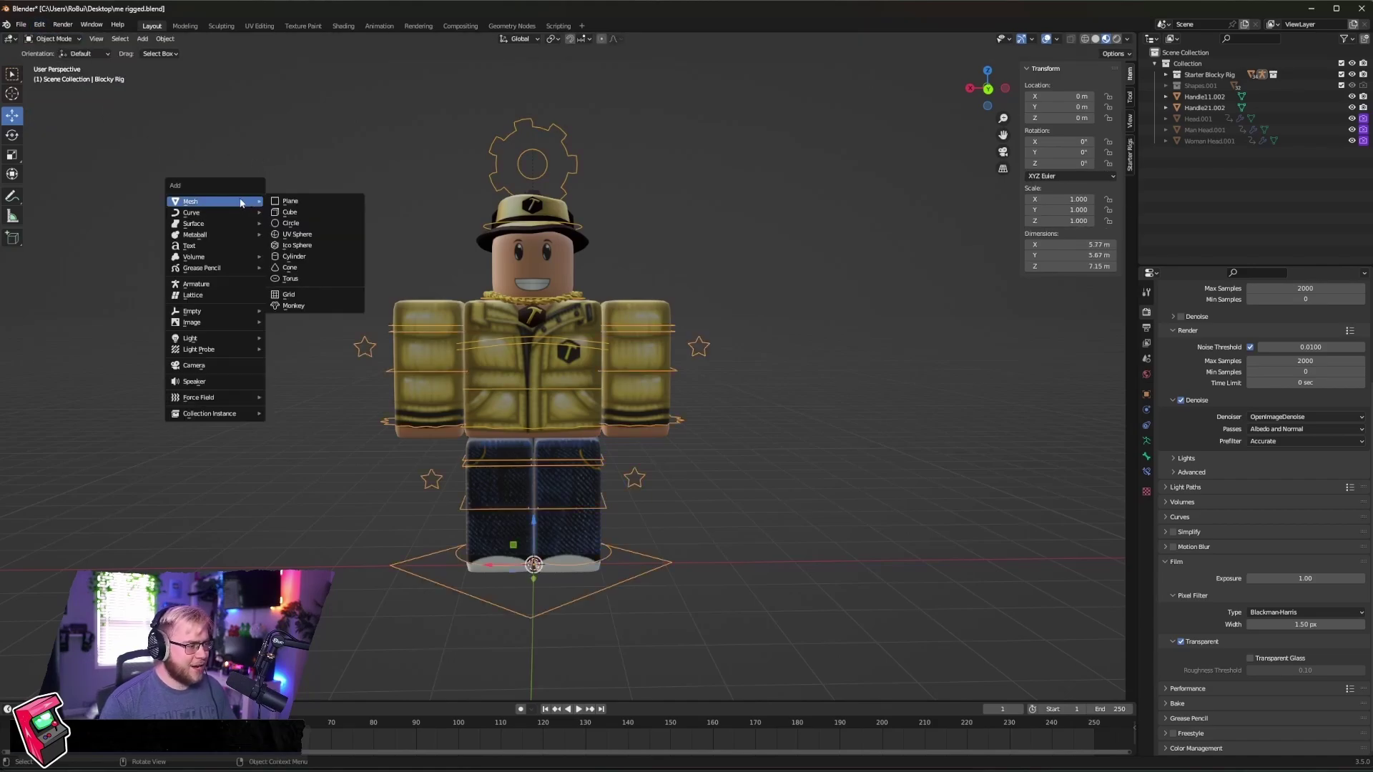
mouse_move(200, 338)
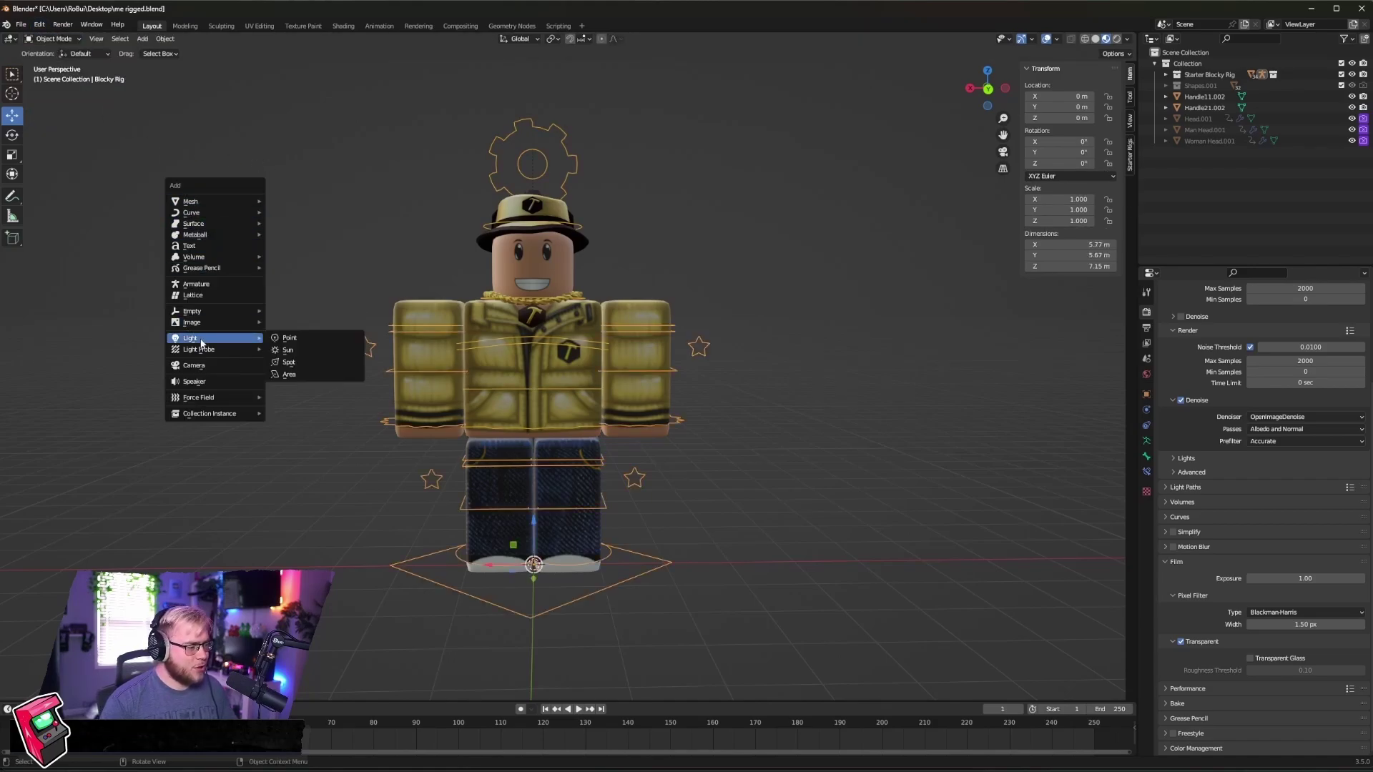
click(293, 361)
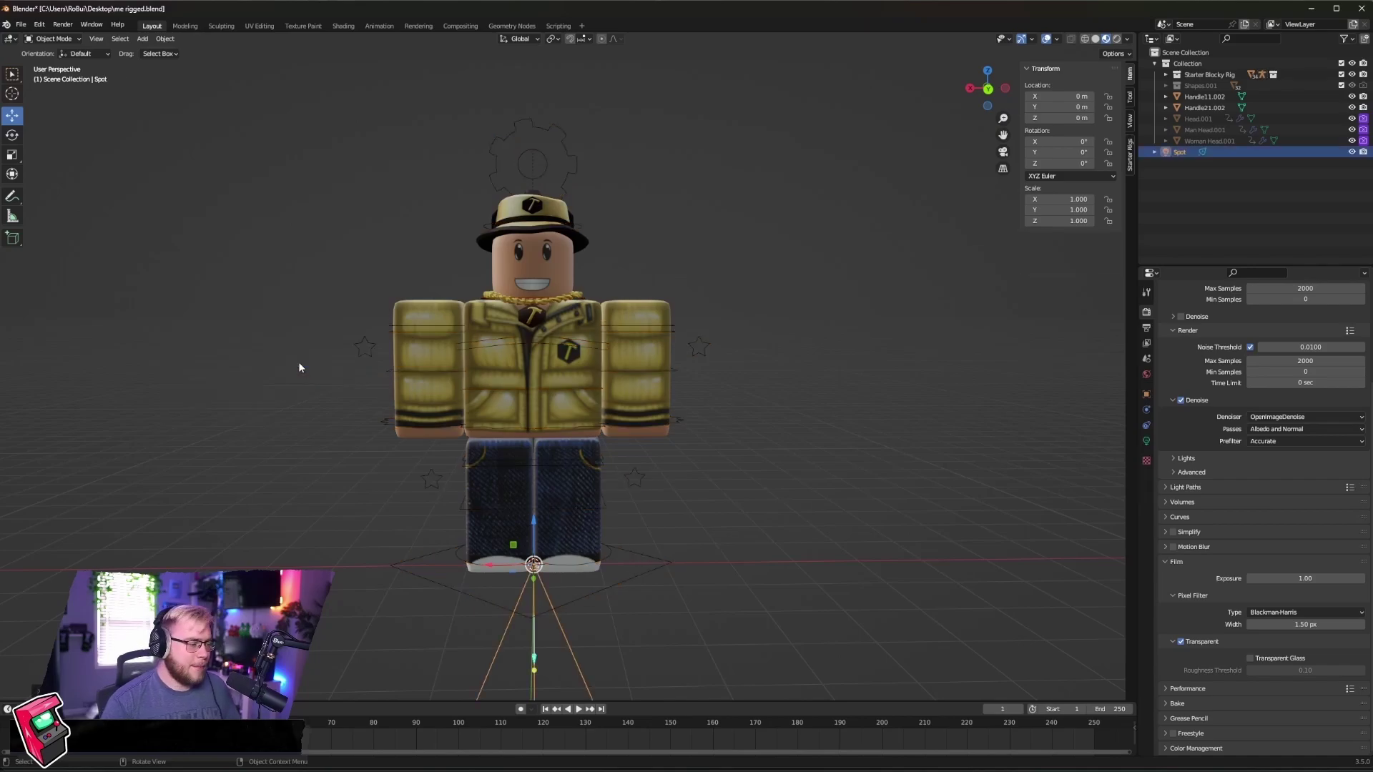
scroll(385, 319, down, 4)
key(Delete)
Add an area light and raise it along Z to about 3.7 m, at the character's chest height
key(shift+a)
mouse_move(543, 469)
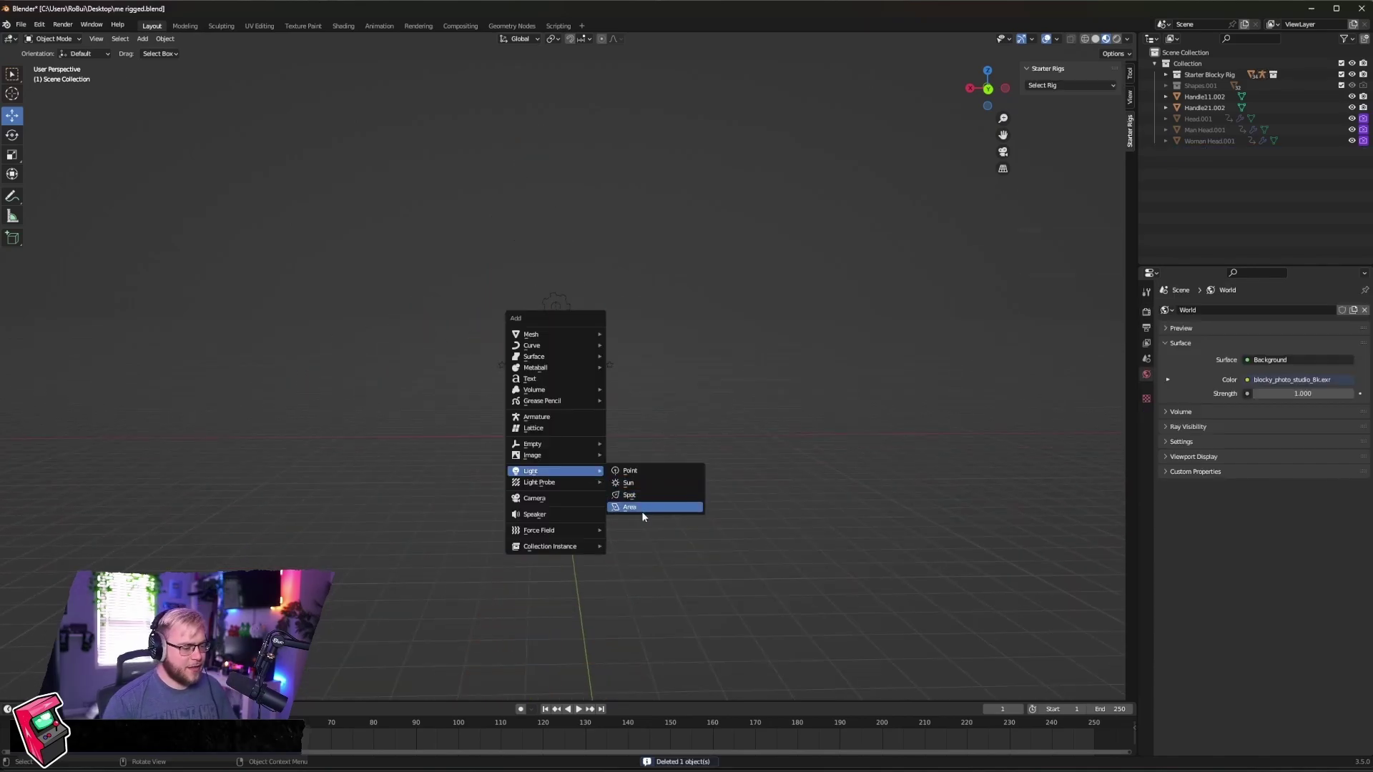
click(642, 510)
alt+middle_drag(637, 489, 572, 401)
drag(514, 390, 515, 286)
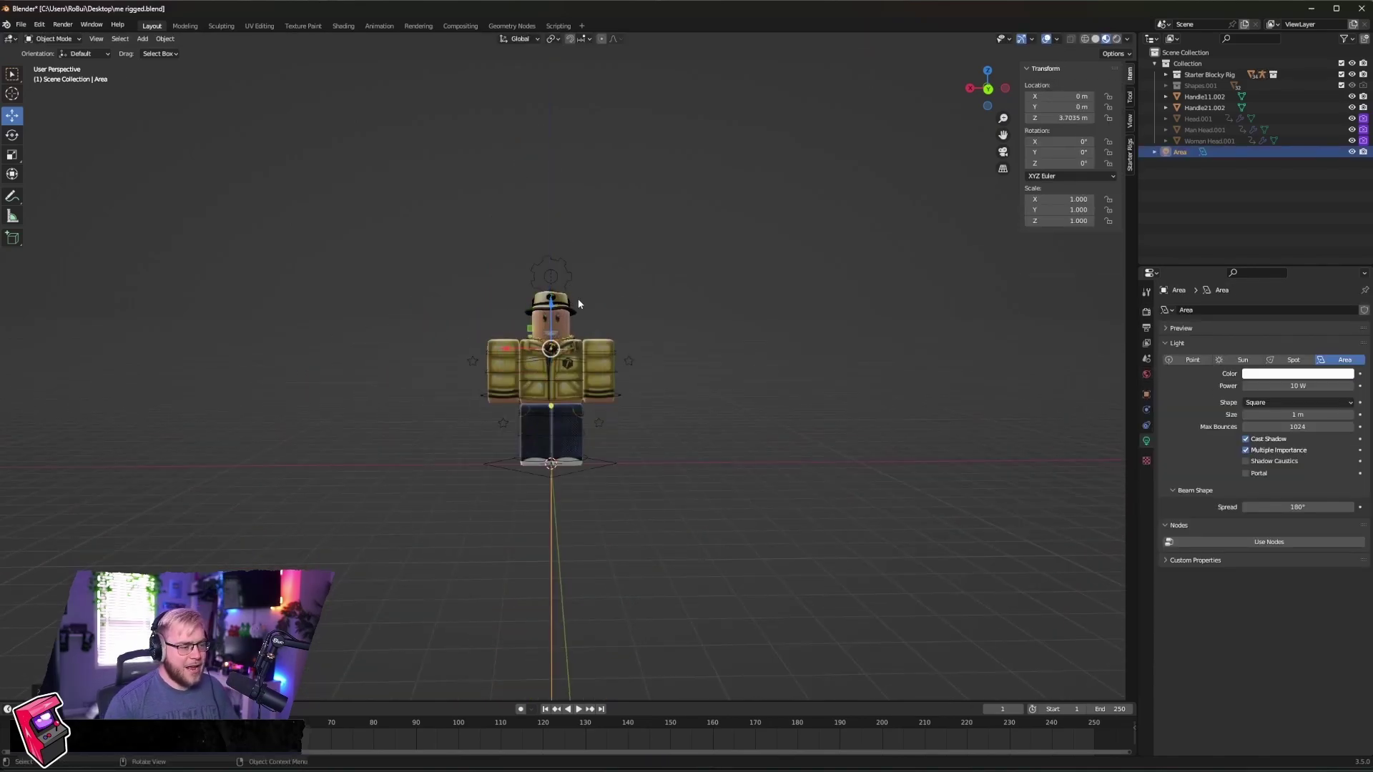
alt+middle_drag(515, 286, 568, 308)
Rotate the area light 90° around X and move it along Y to about -2.08 m, behind the character
key(r)
key(x)
key(9)
key(0)
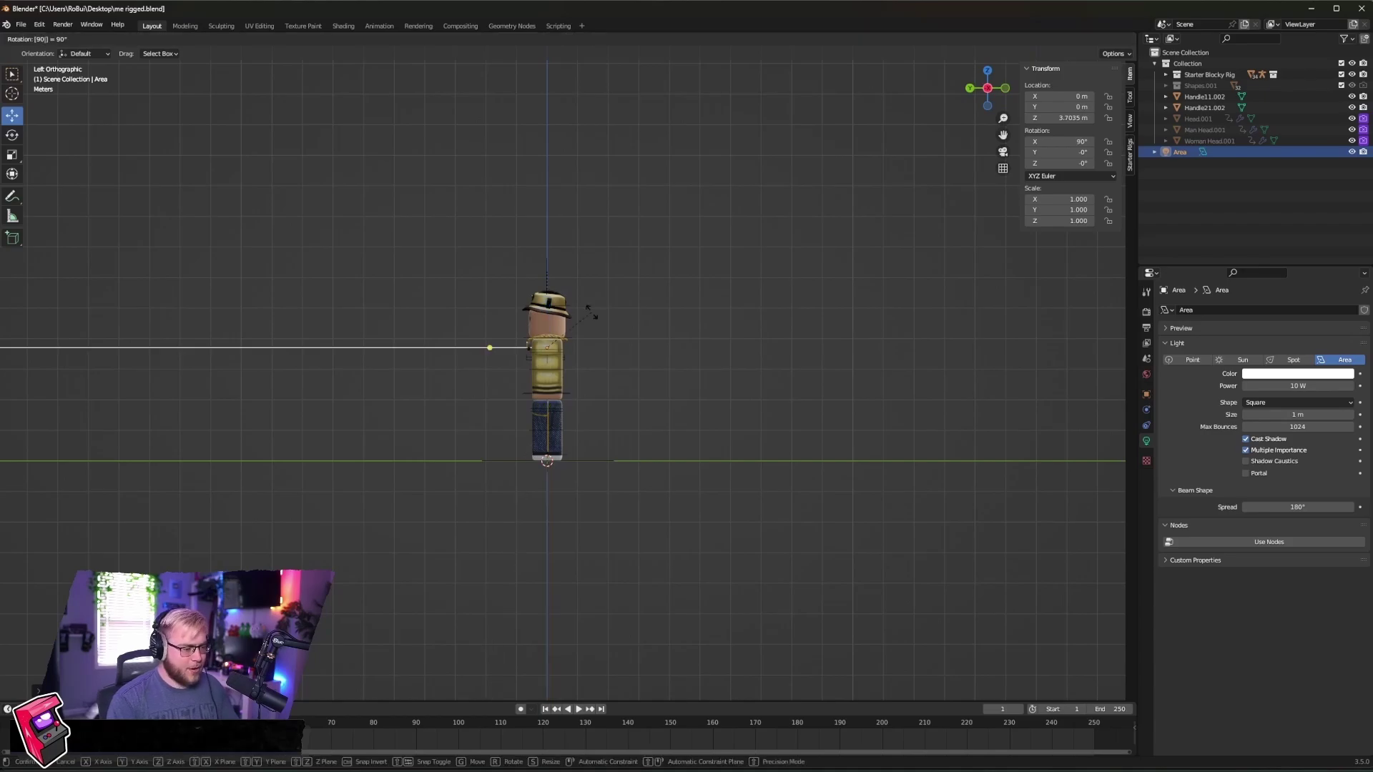
key(Return)
alt+middle_drag(590, 311, 544, 314)
key(g)
key(y)
Scale the area light up to about 4.89 and lower it to about 3.09 m on Z
key(s)
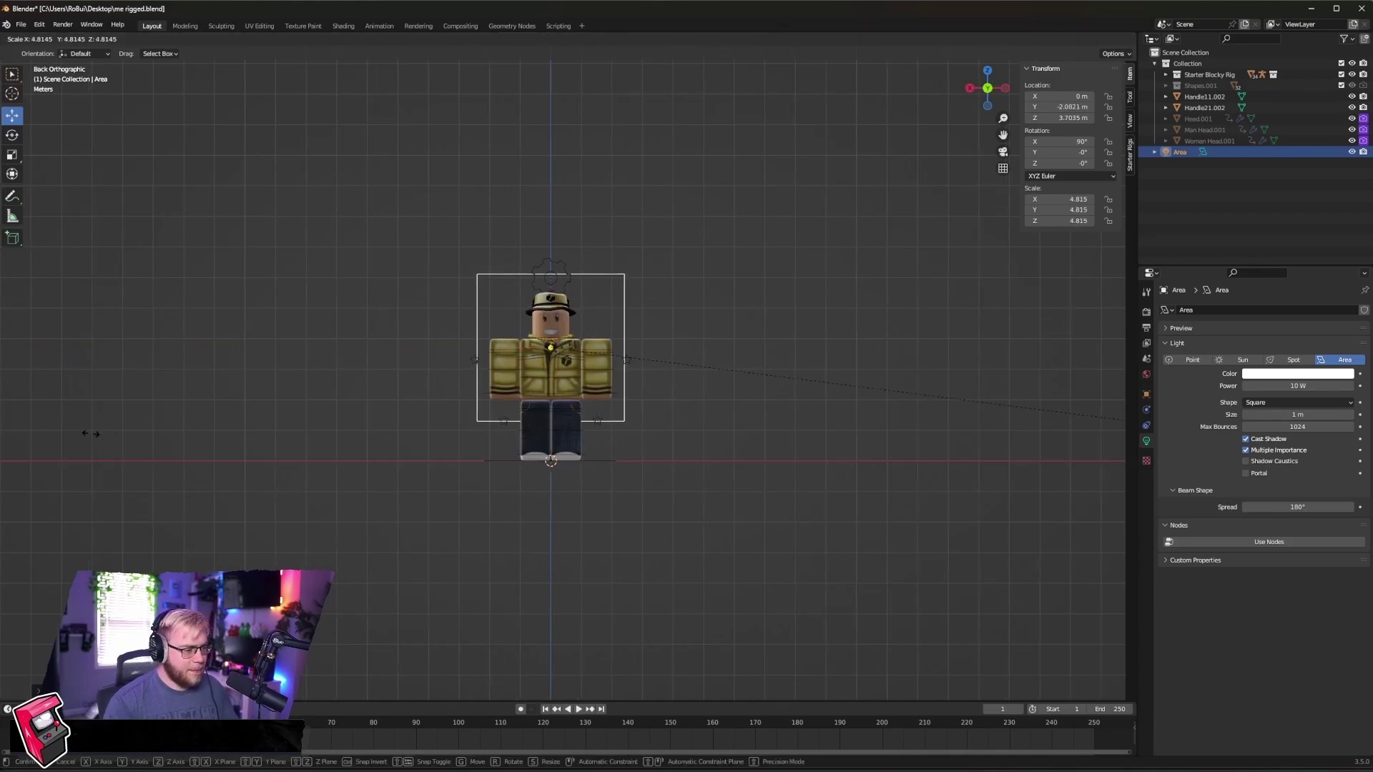
click(509, 204)
drag(547, 313, 547, 331)
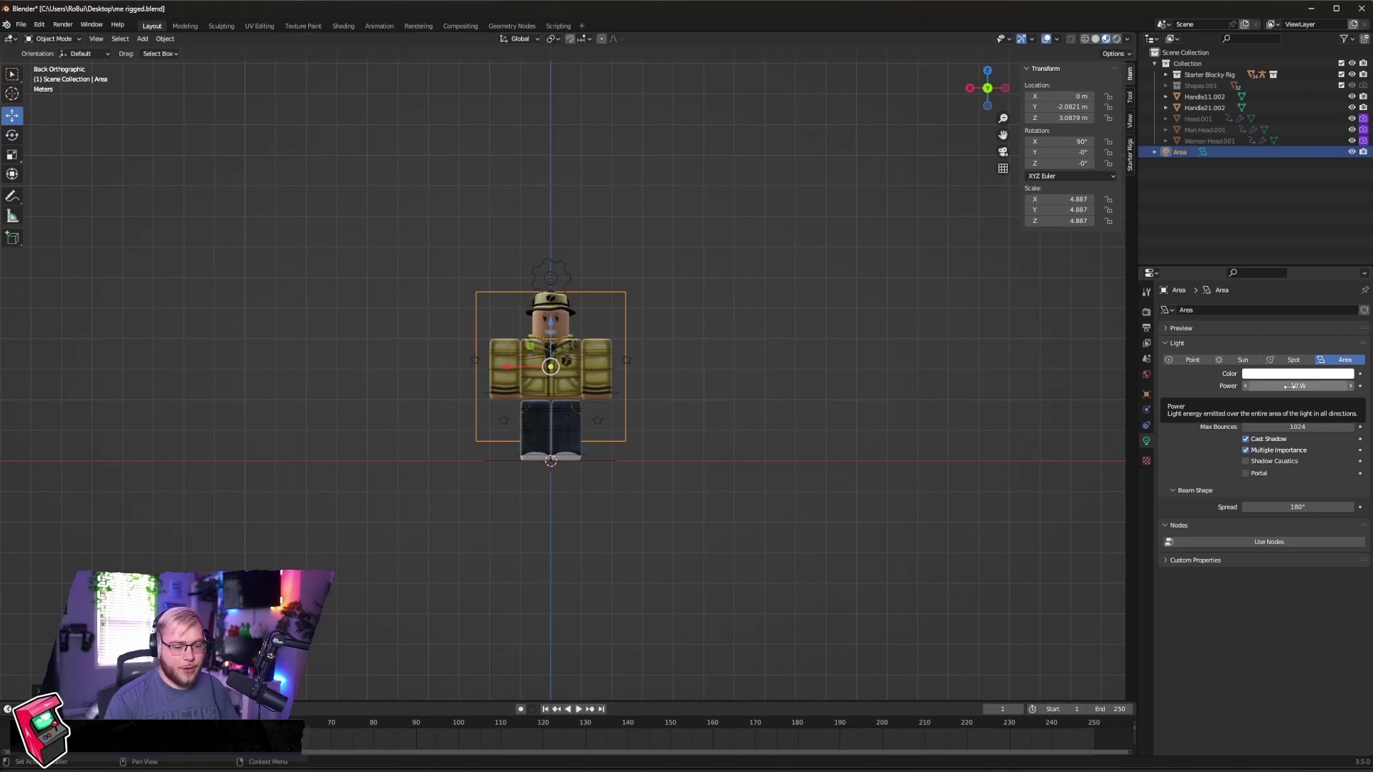
Set the area light's power to 1000 W and its size to 1.24 m, and preview it in rendered shading
middle_drag(723, 390, 699, 401)
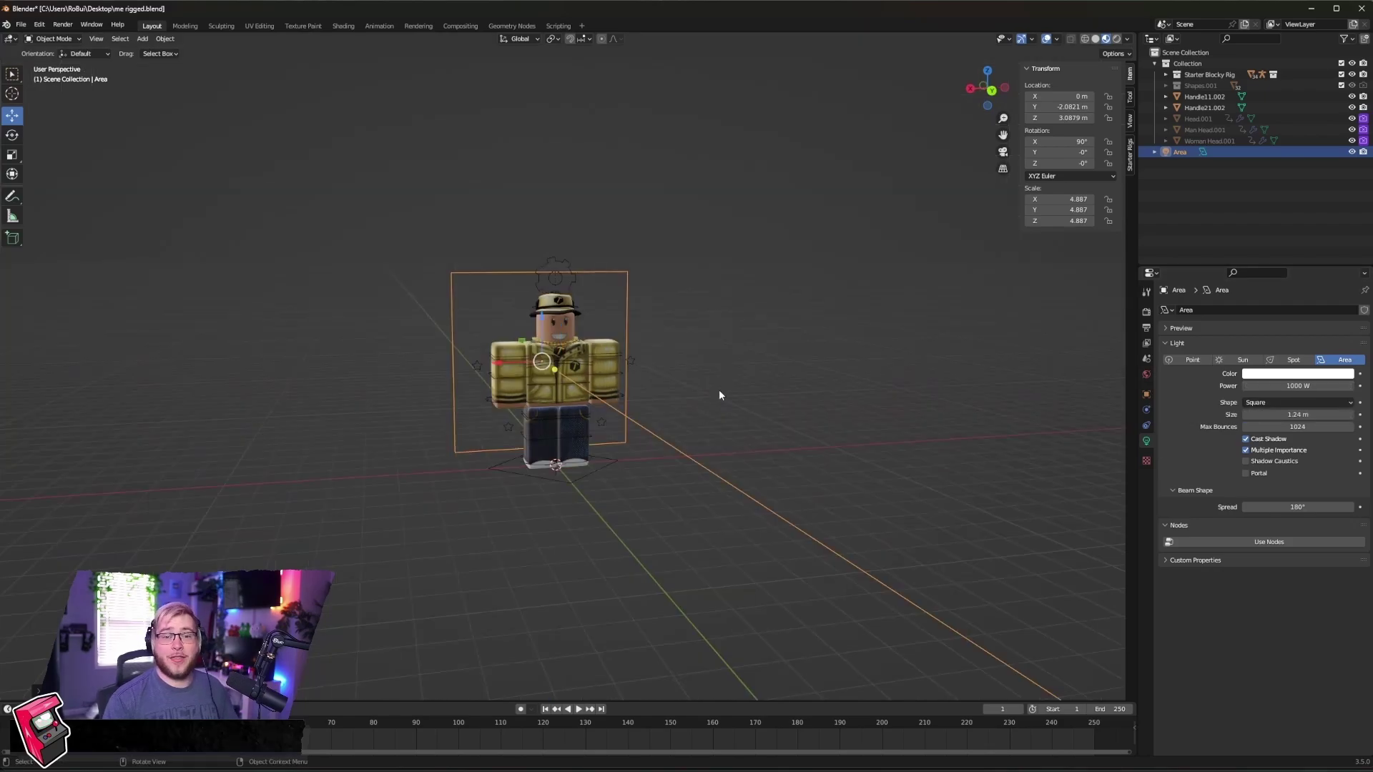
key(z)
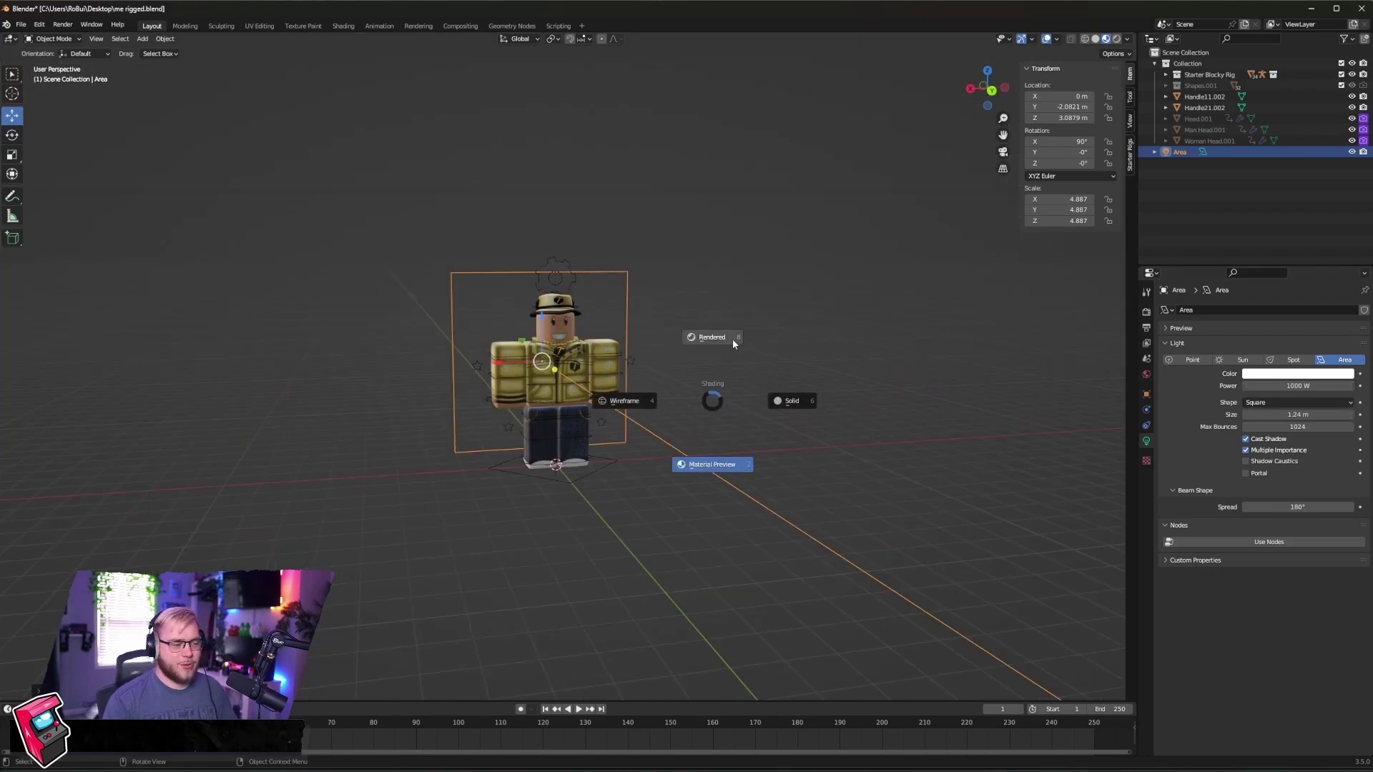
click(733, 339)
middle_drag(732, 339, 734, 312)
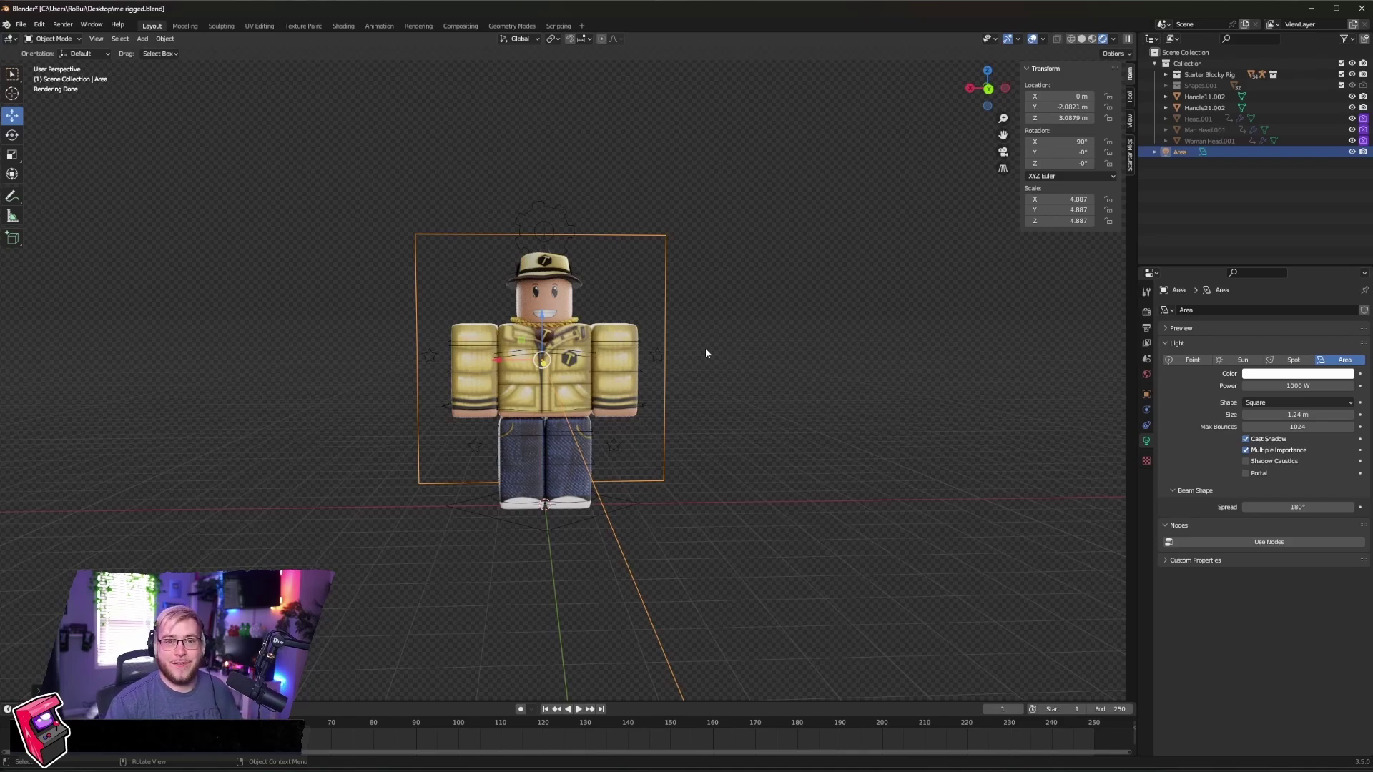
Raise the area light to about 3.76 m on Z and tilt it downward toward the character in side view
scroll(703, 354, up, 1)
key(g)
key(z)
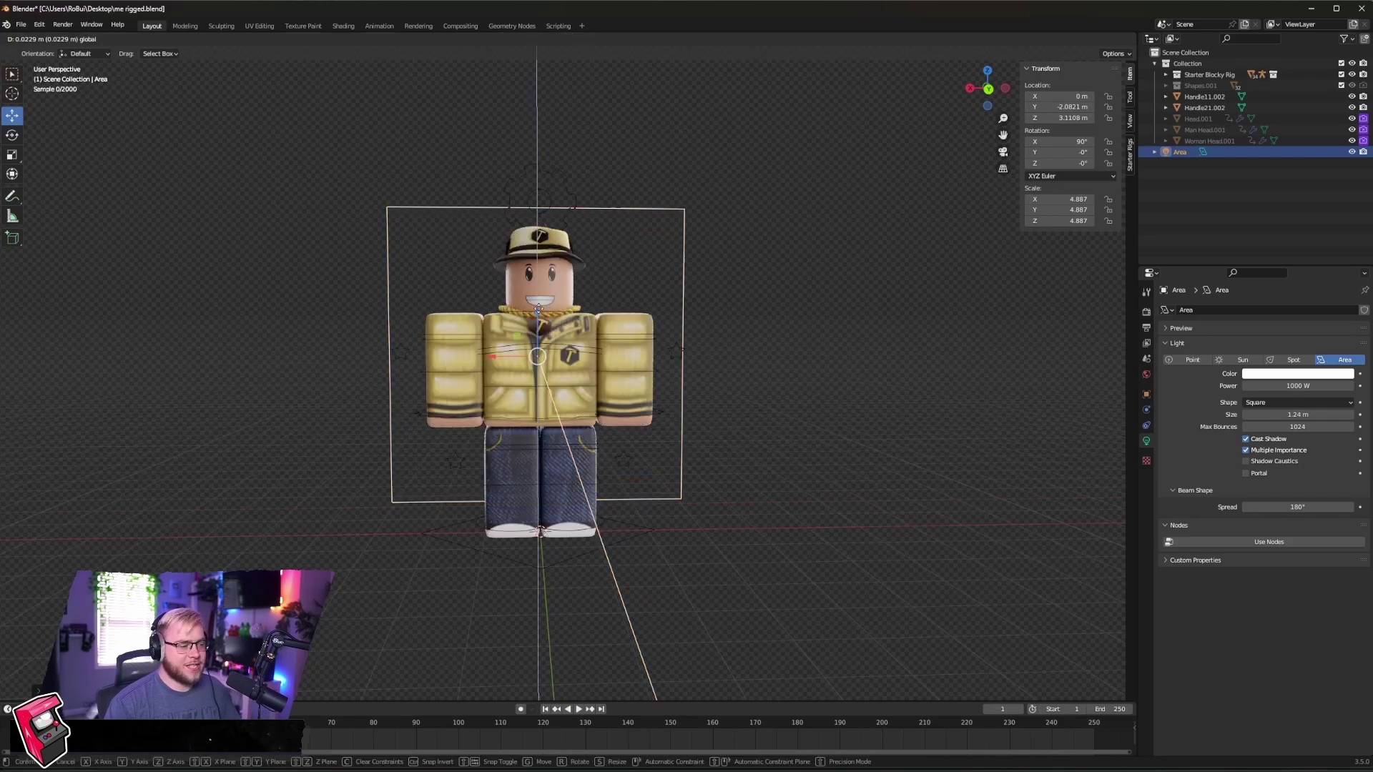
key(Return)
key(KP_3)
key(r)
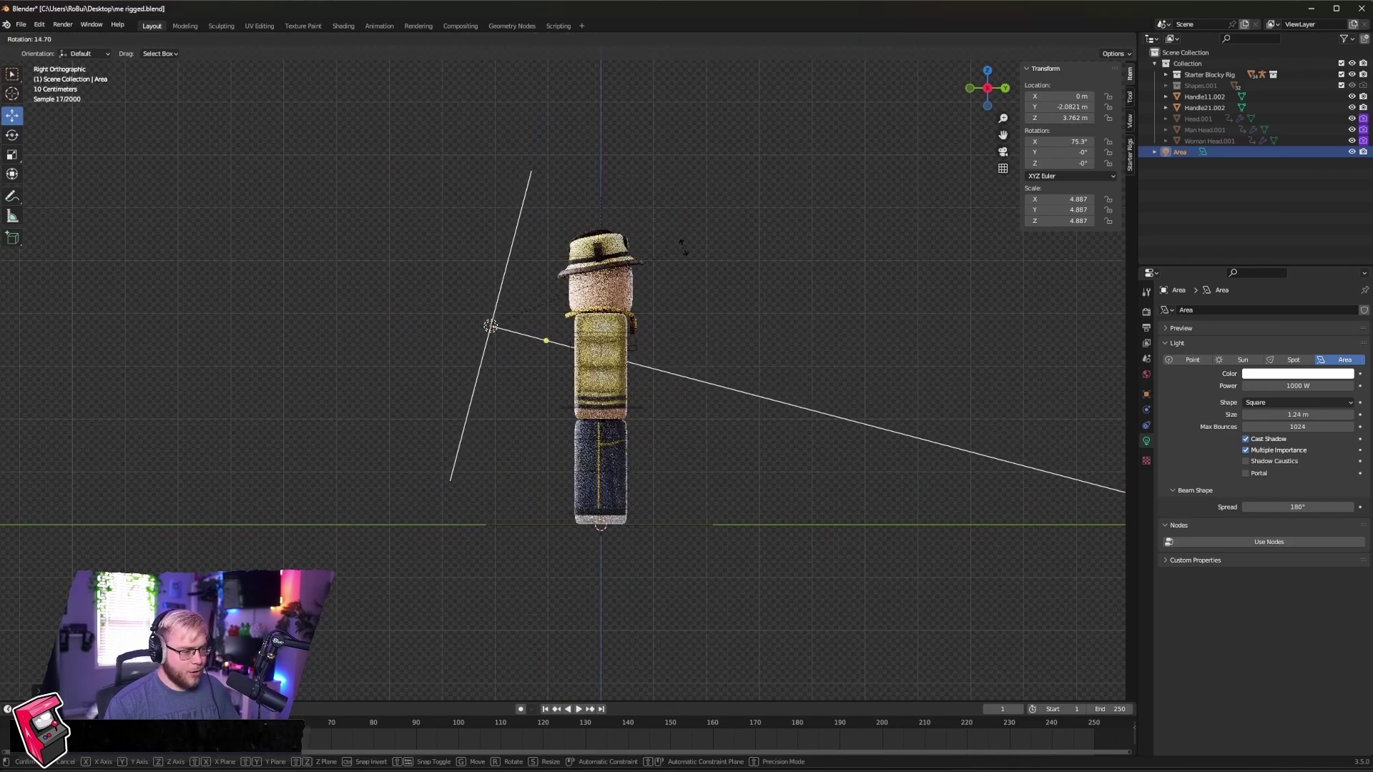
click(720, 273)
Place the area light above and behind one shoulder at about X 2.23, Y -1.77, Z 5.34 m, turned about 37.5° around Z
alt+middle_drag(719, 273, 714, 327)
key(r)
click(573, 457)
click(714, 327)
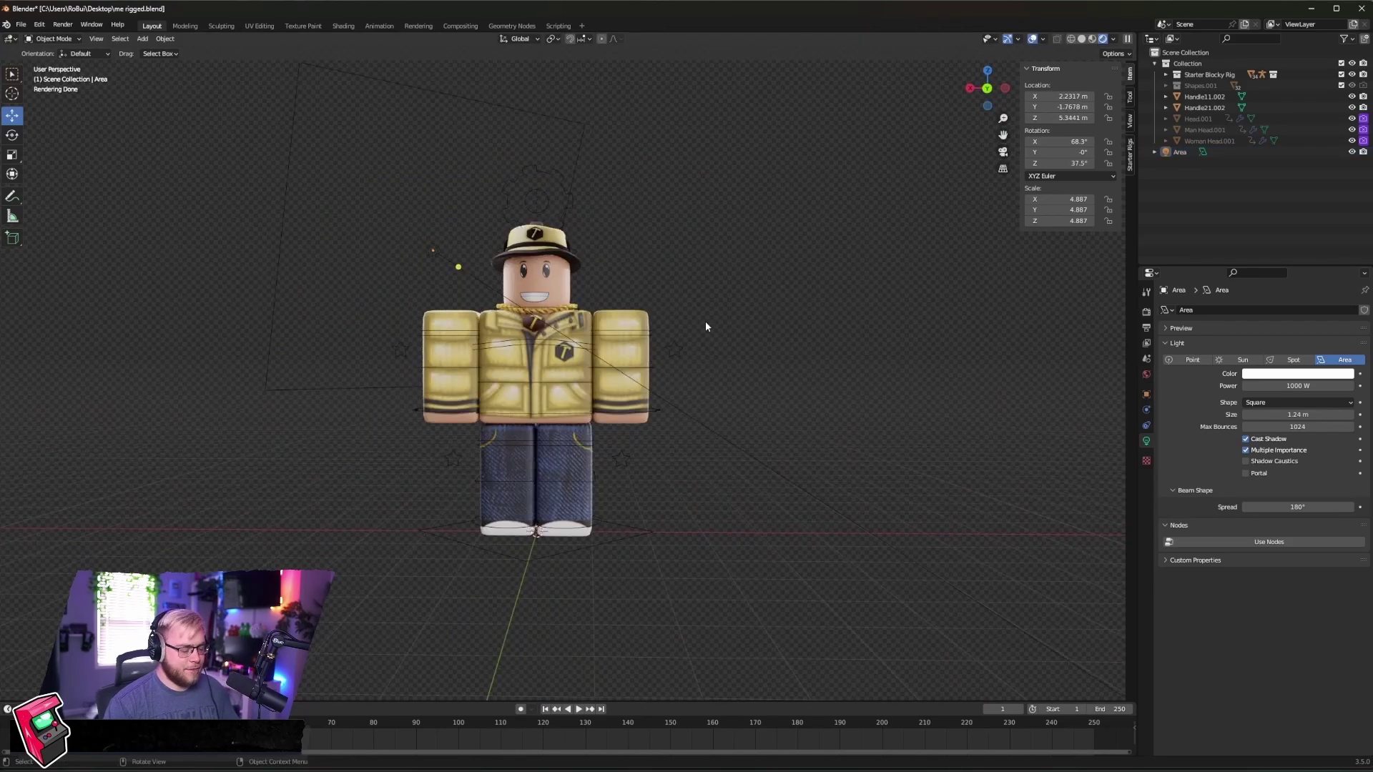
Return the viewport to Material Preview and pose the rig's limbs and head into a running stance in Pose Mode
key(z)
click(666, 380)
mouse_move(665, 380)
middle_down()
mouse_move(642, 359)
mouse_move(641, 370)
middle_up()
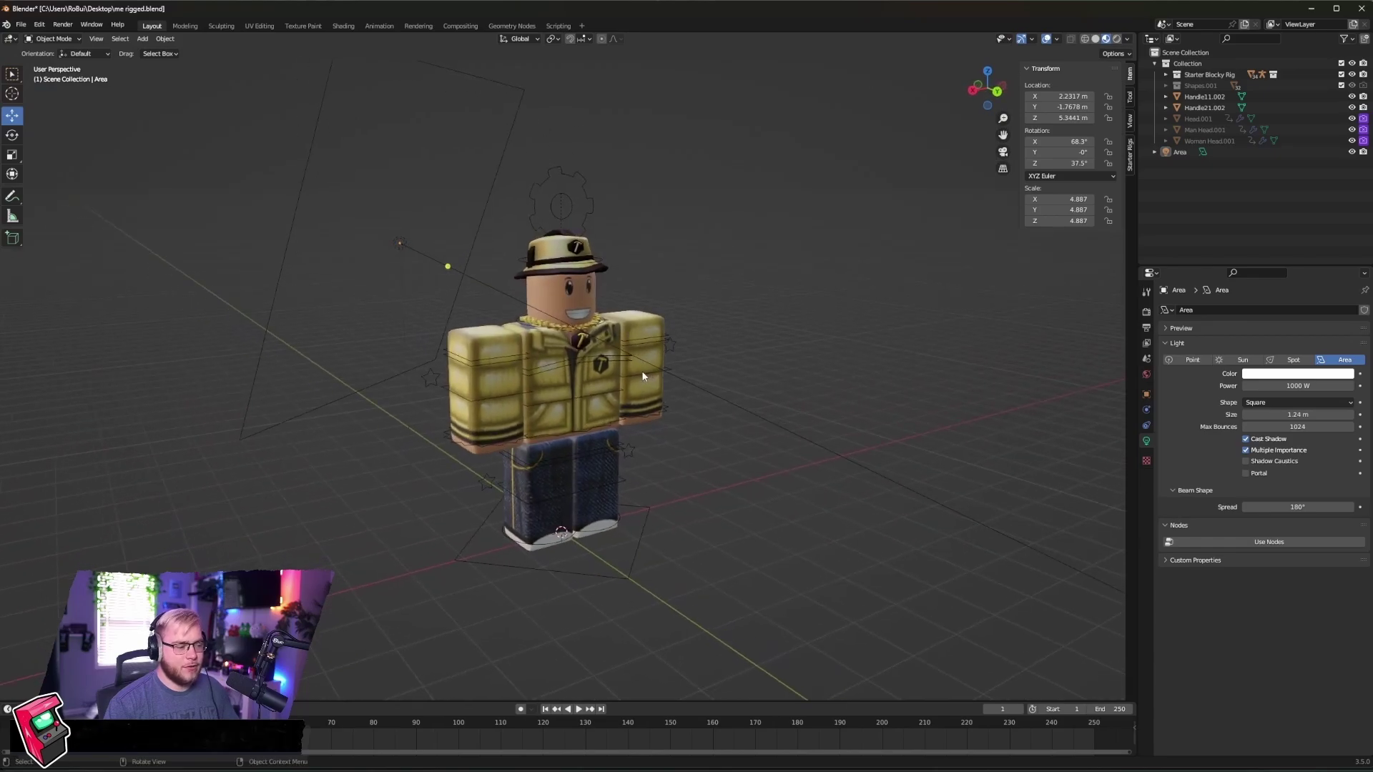
click(506, 354)
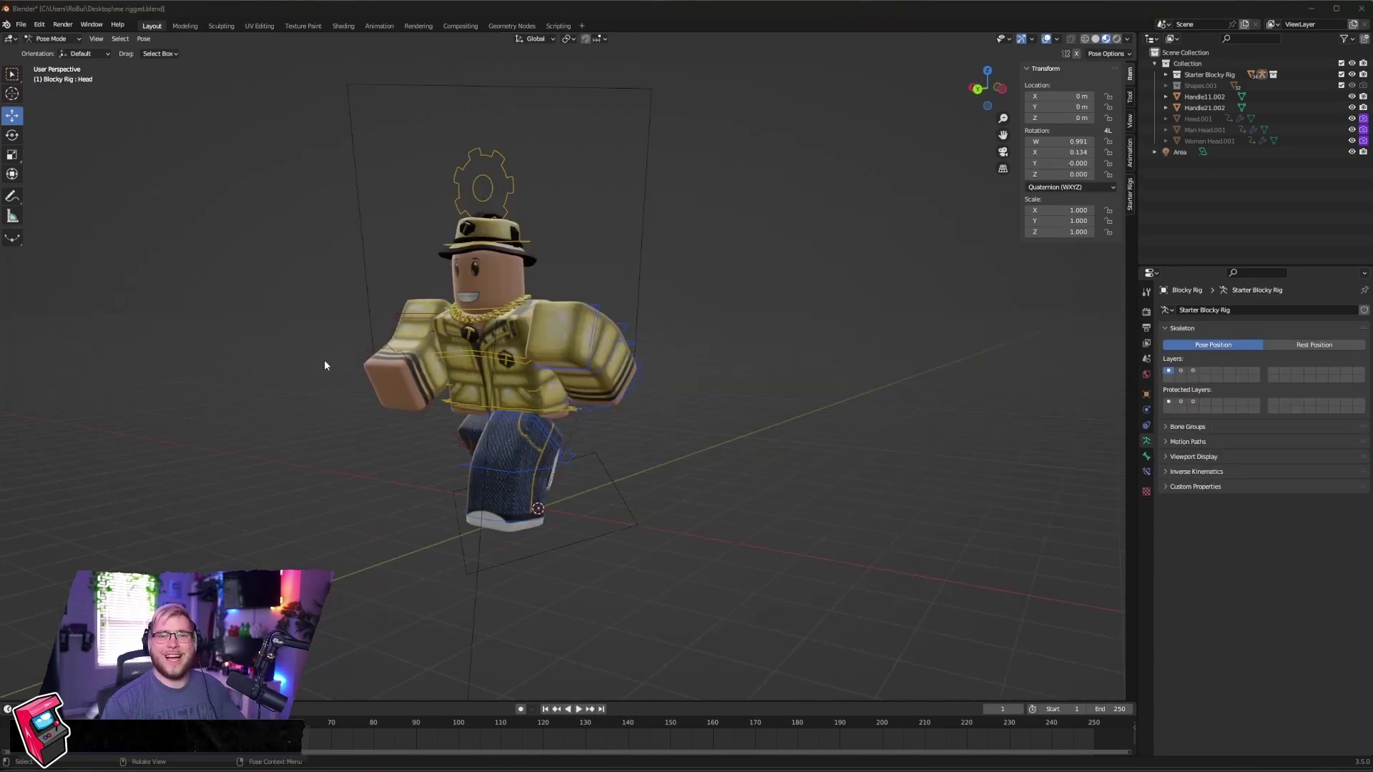
In Object Mode, add a camera and move it in front of the character to about X -8.83, Y 15.56, Z 3.76 m
middle_drag(529, 336, 613, 326)
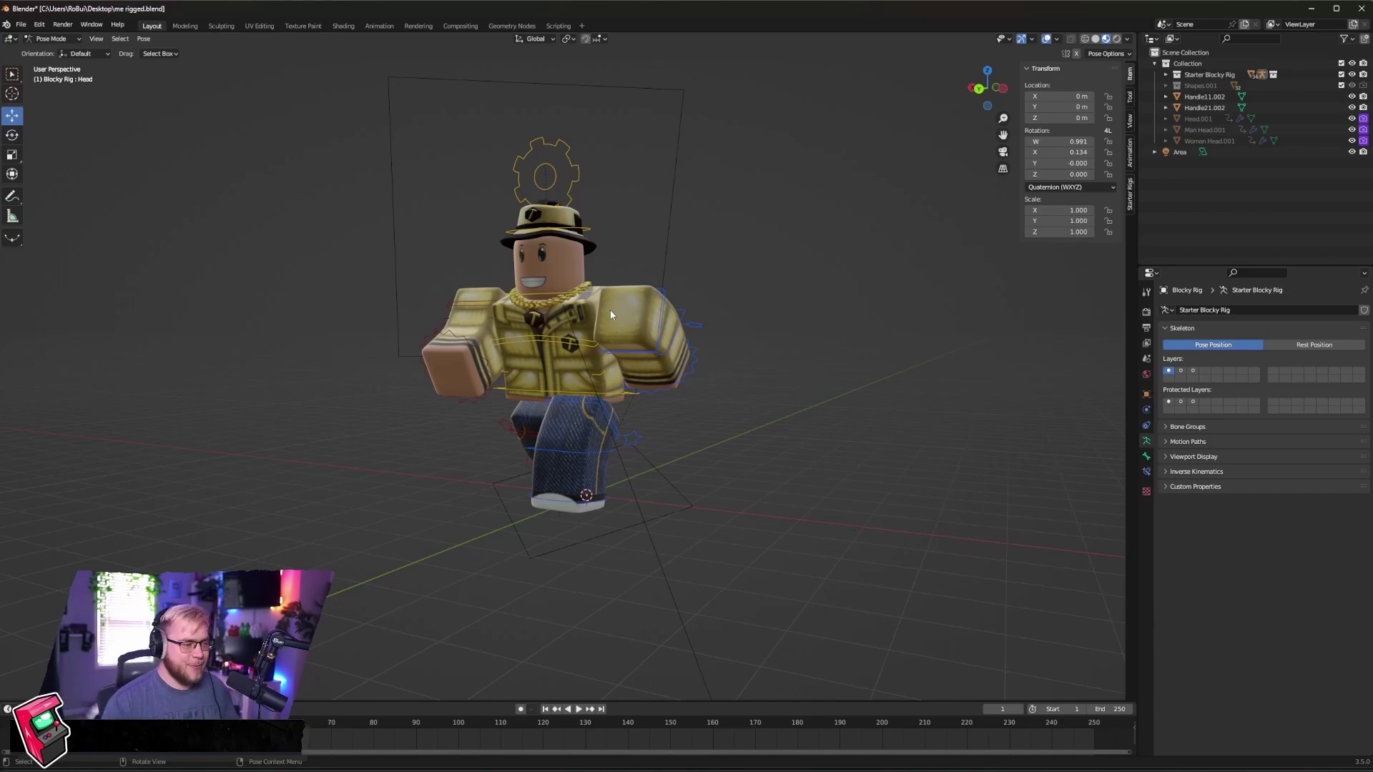
scroll(792, 260, down, 7)
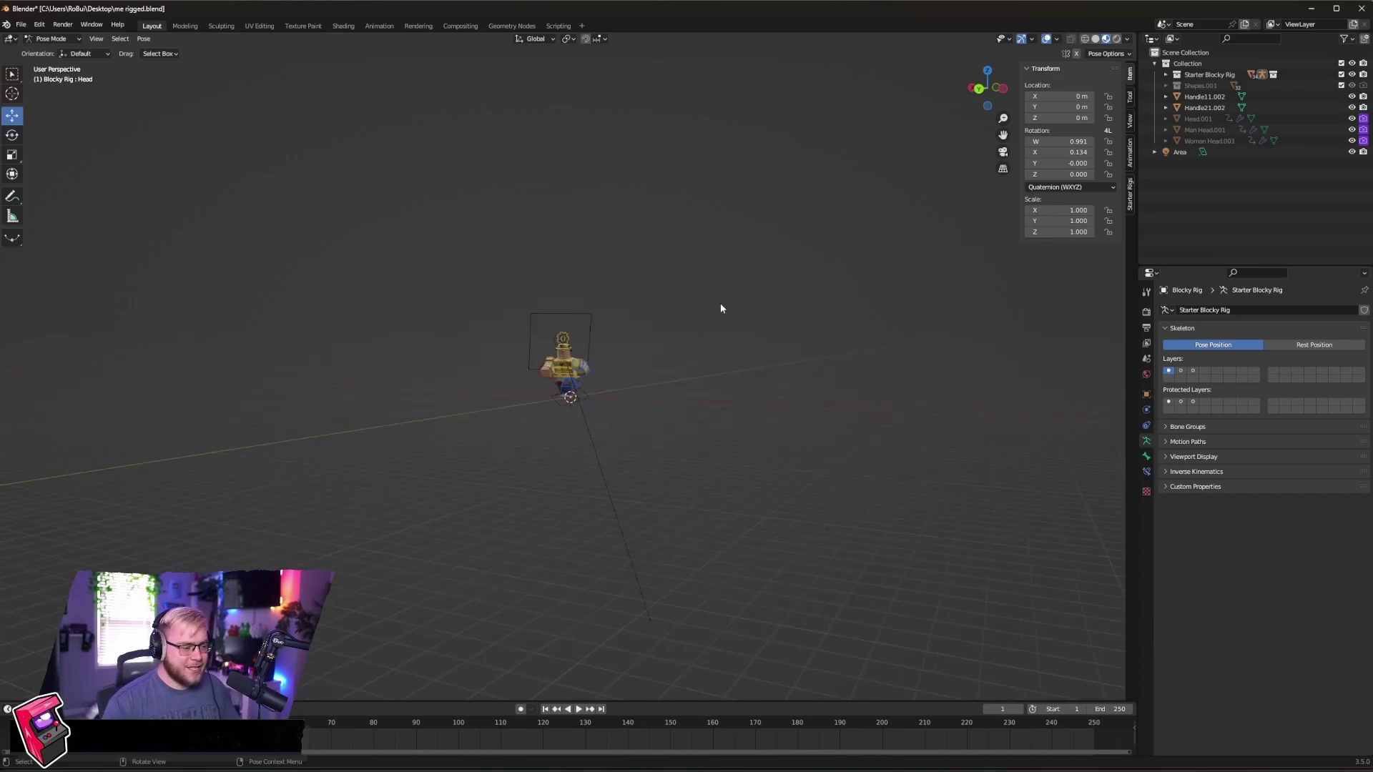
scroll(719, 302, up, 2)
click(54, 38)
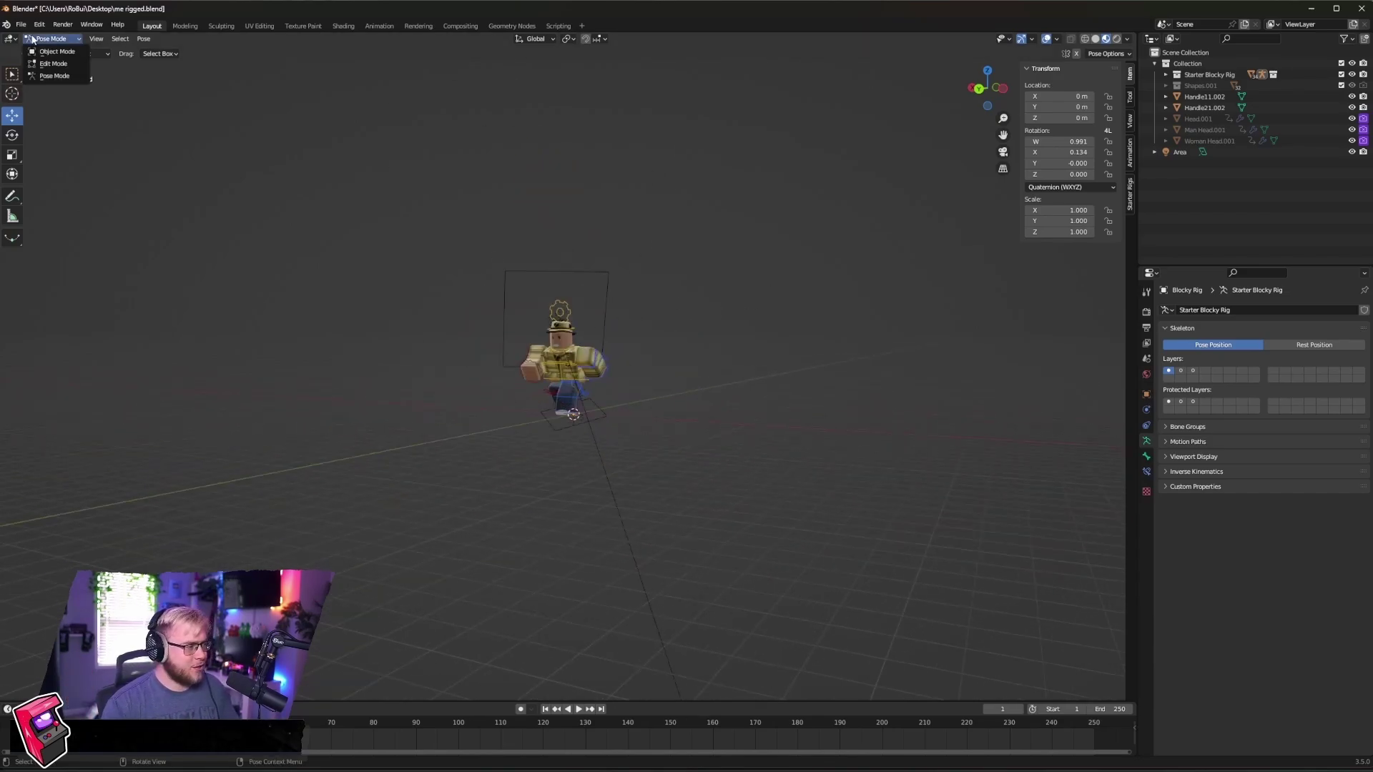
click(44, 48)
key(shift+a)
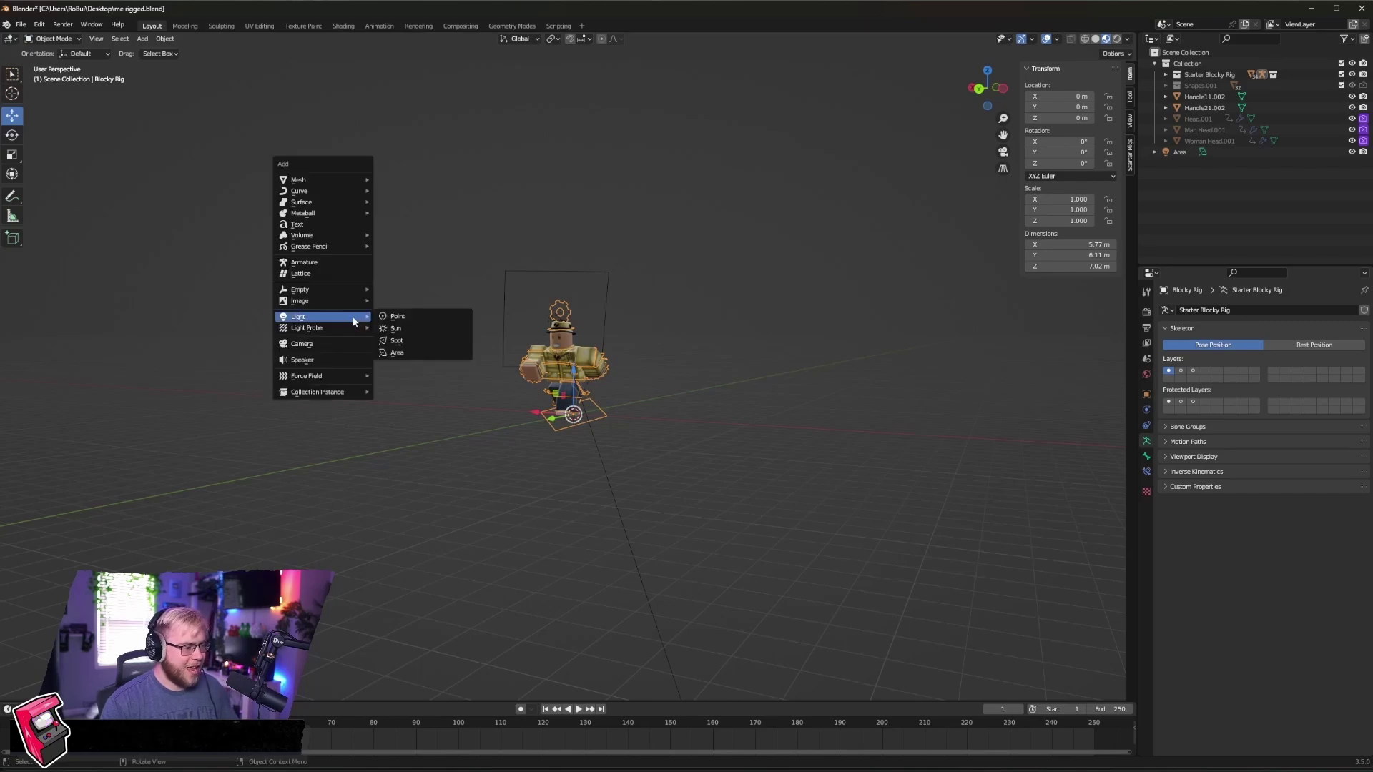
click(324, 342)
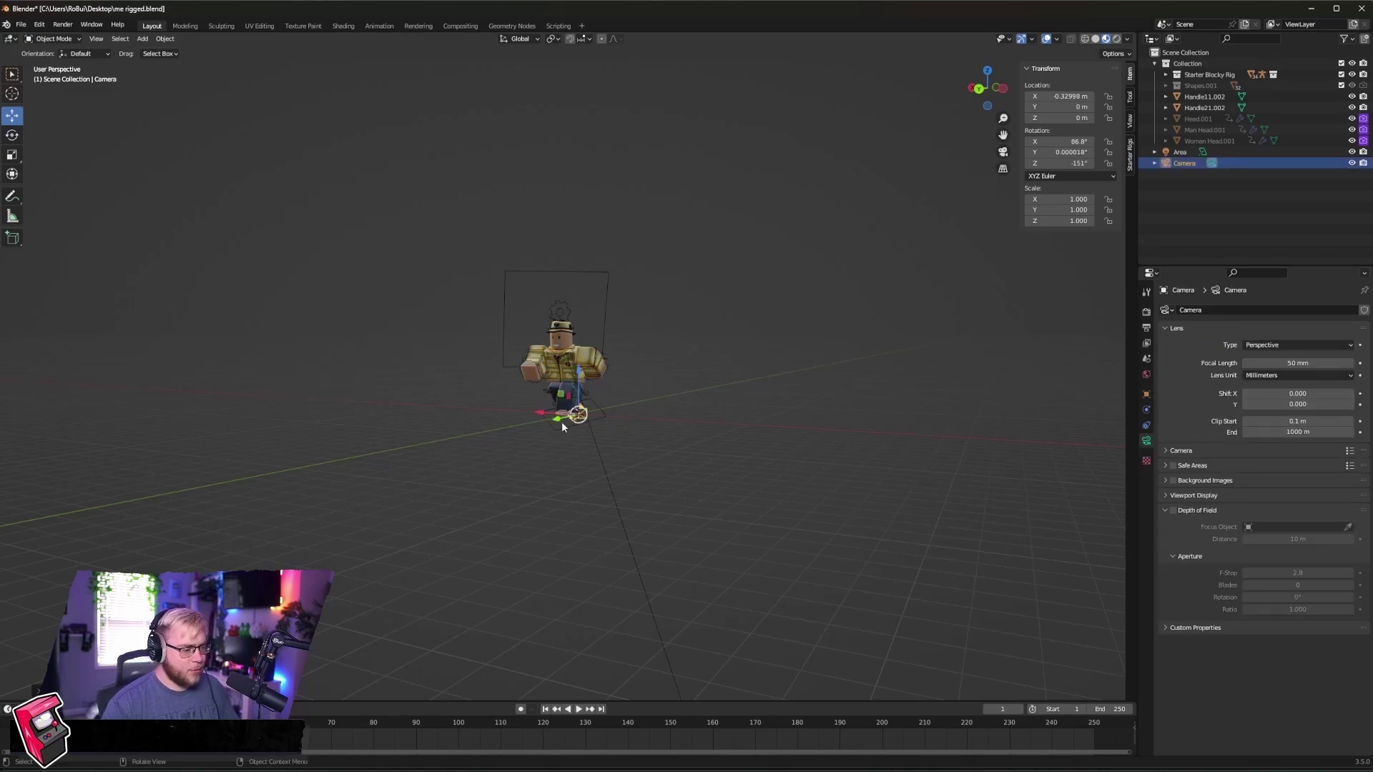
drag(560, 422, 440, 302)
middle_drag(440, 302, 822, 377)
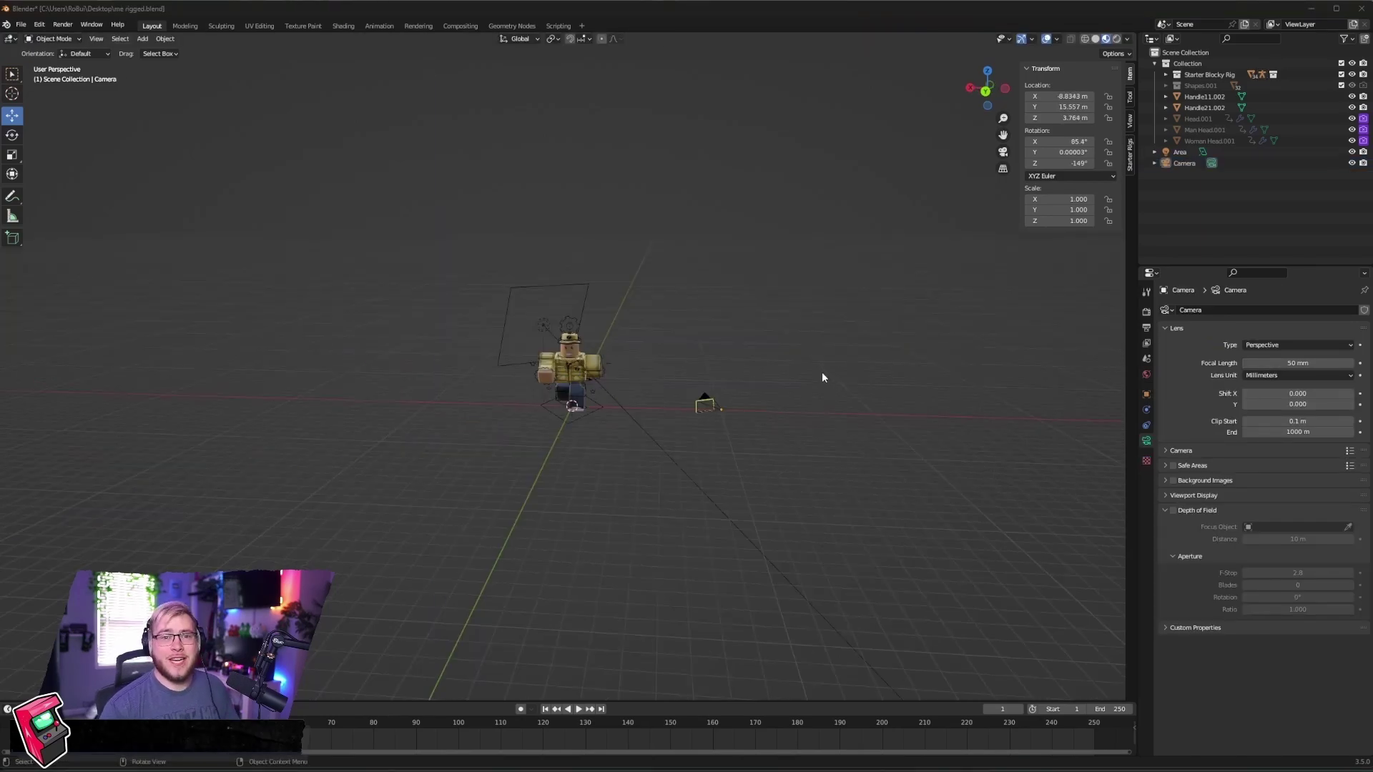
Frame the running character from a close three-quarter front angle and align the camera to that view
middle_drag(542, 277, 621, 346)
scroll(683, 334, up, 3)
scroll(629, 334, up, 2)
scroll(629, 335, up, 2)
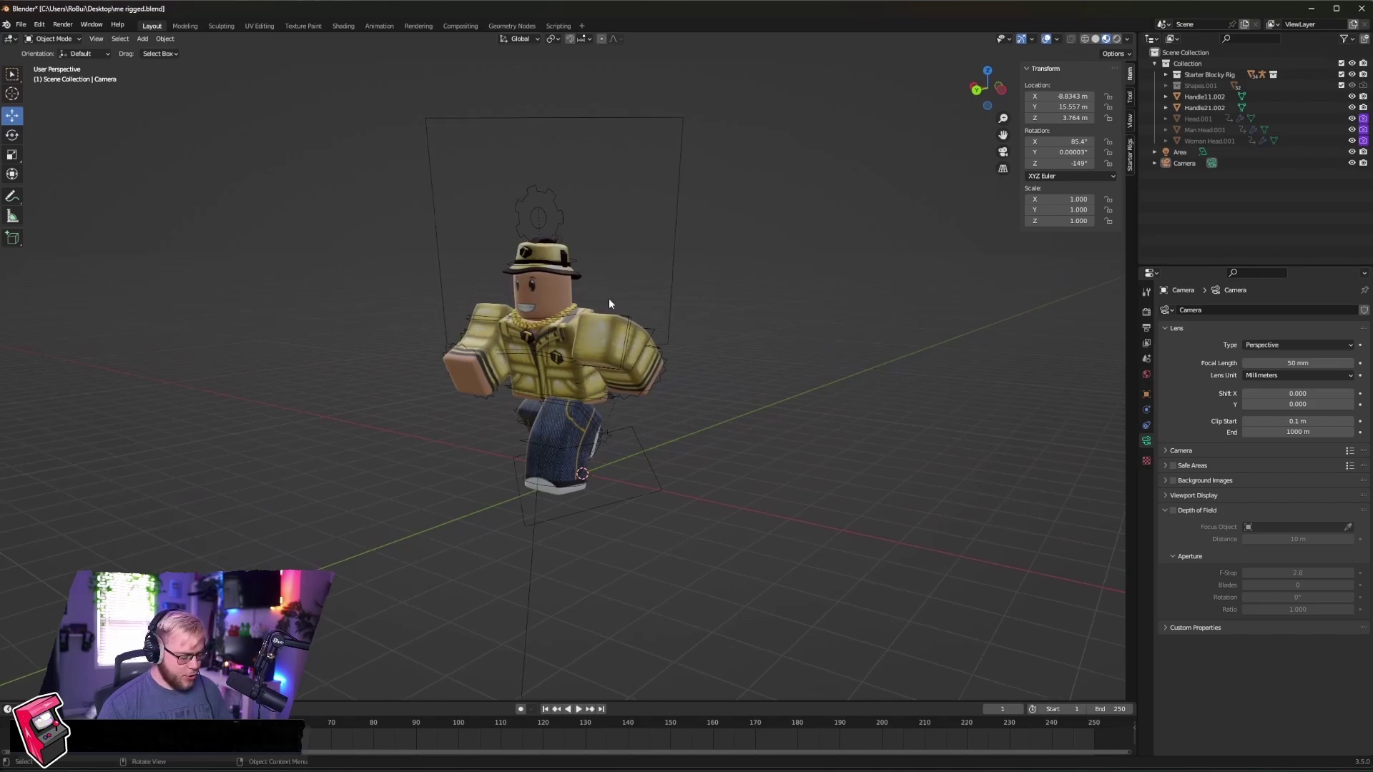
key(ctrl+alt+KP_0)
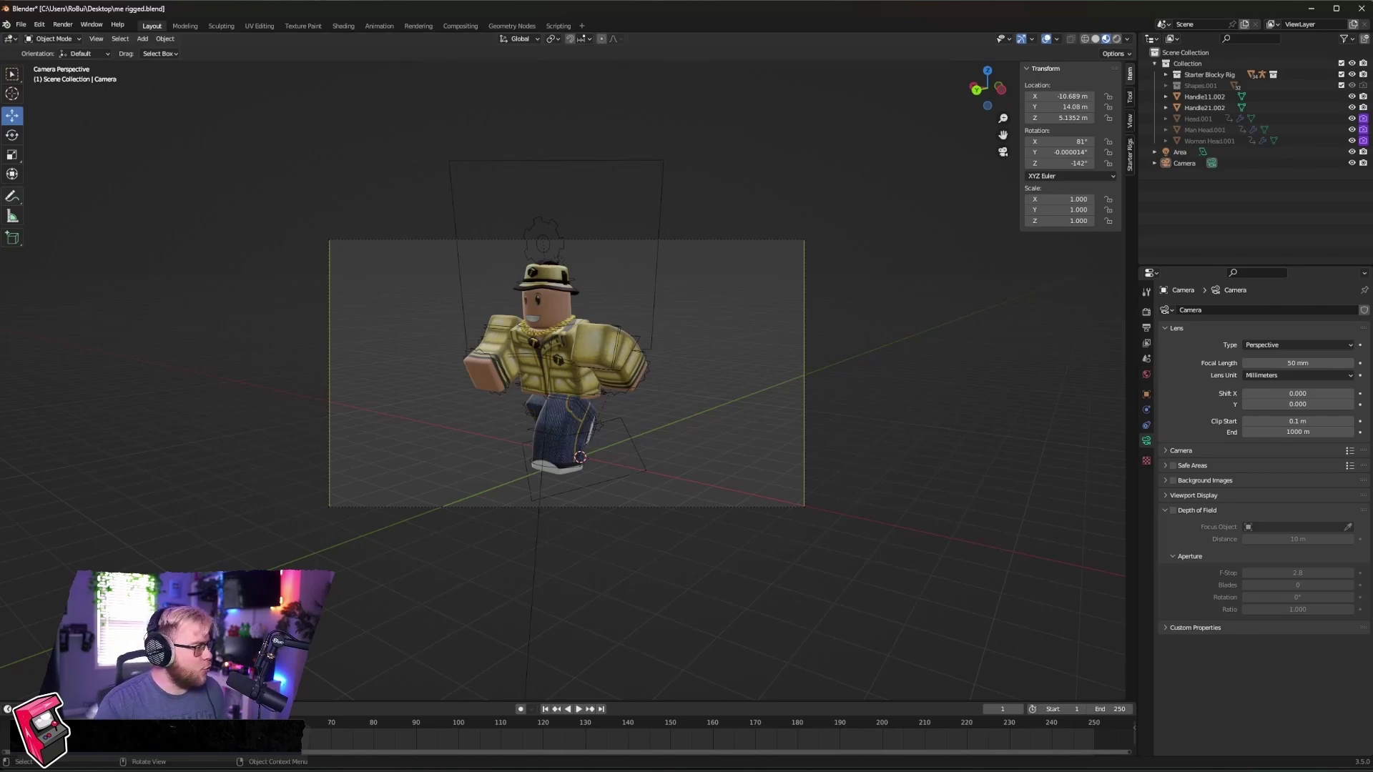
Check the Emulate Numpad option in the input preferences, and close the preferences window
click(40, 26)
click(99, 176)
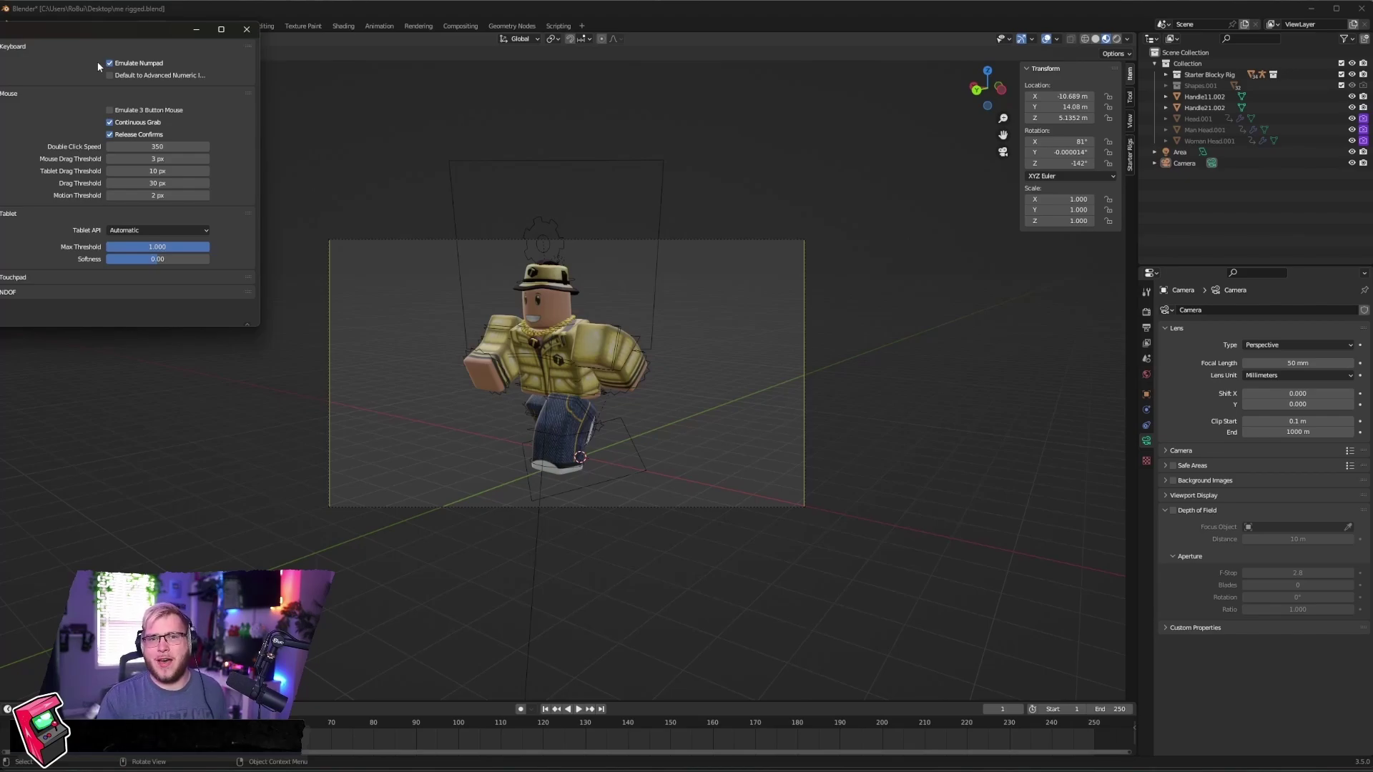
click(247, 28)
Render the image from the camera, review the result, and close the render window
scroll(591, 374, up, 1)
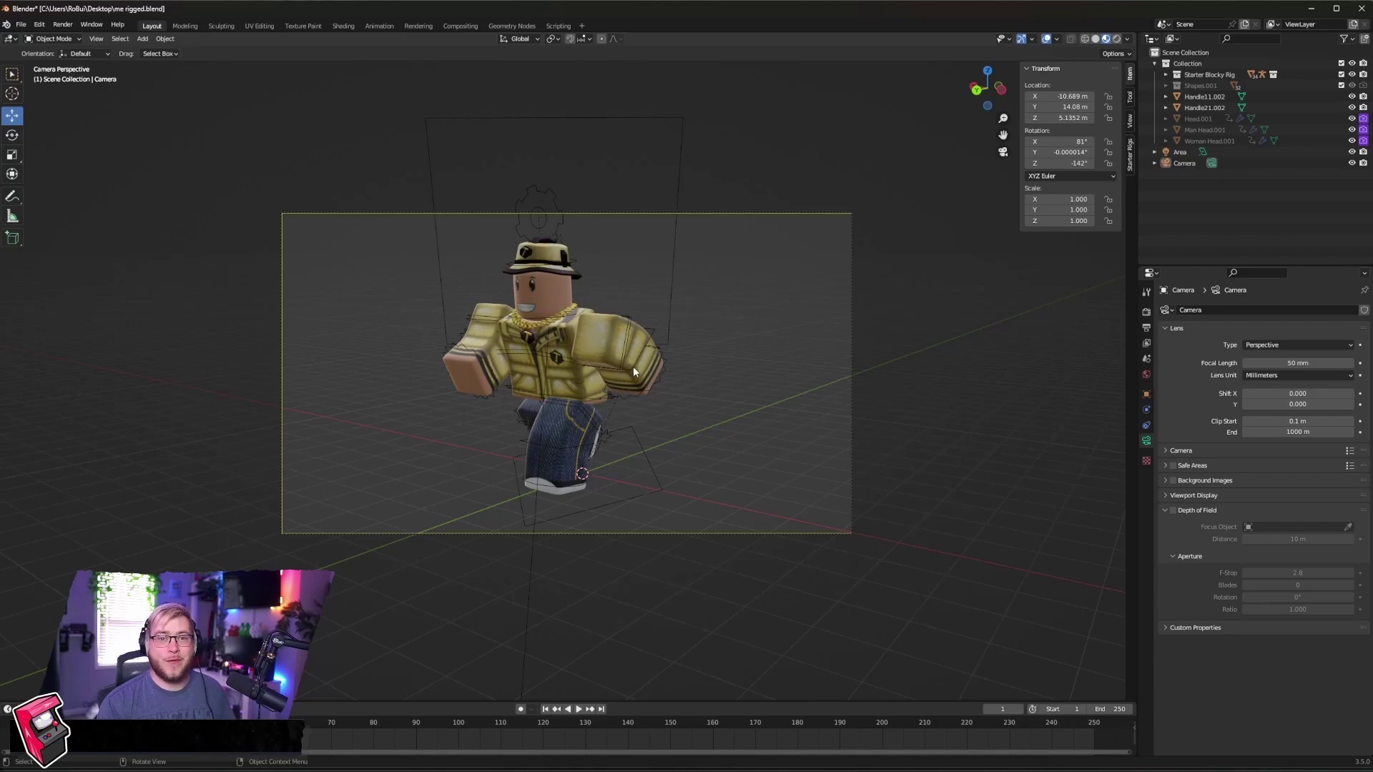
key(F12)
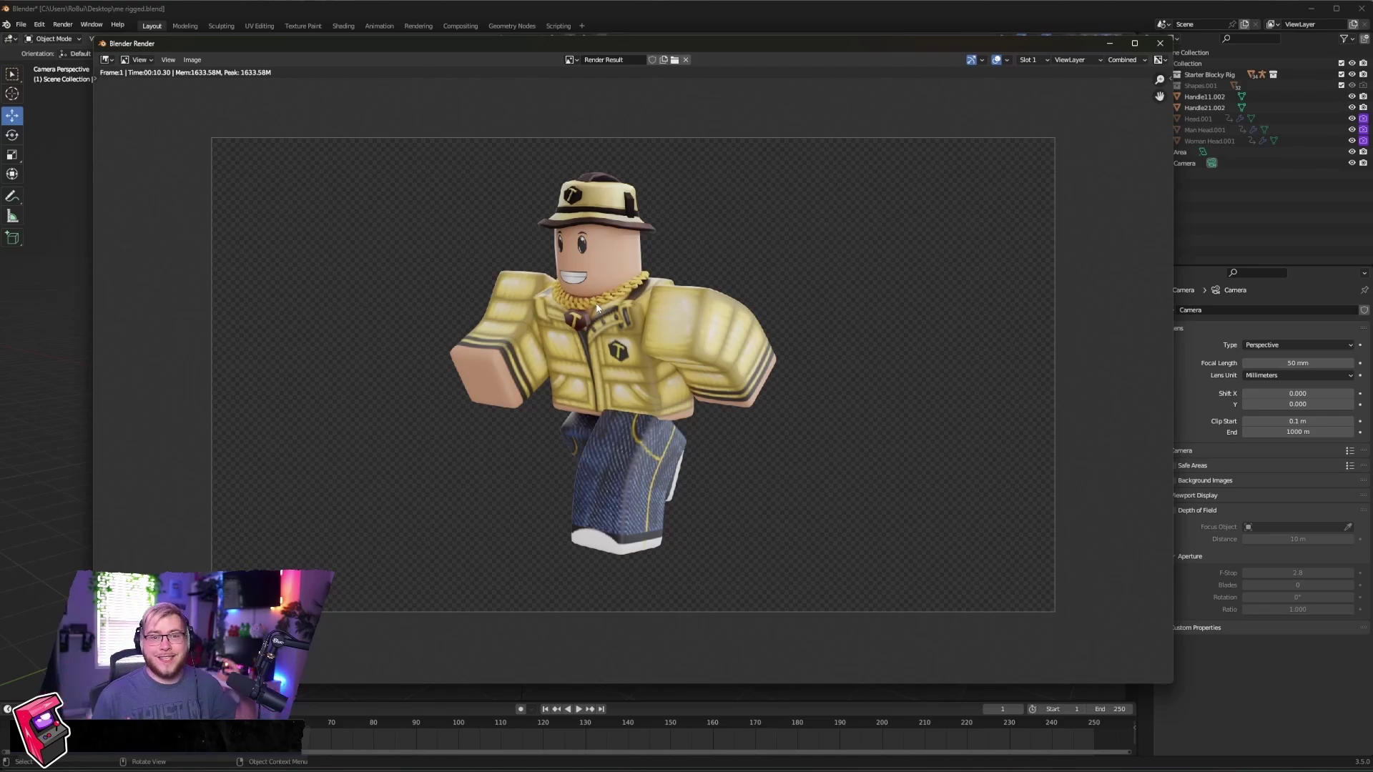
click(1160, 43)
Select the character's torso and set its material's Specular to 1.000
click(595, 346)
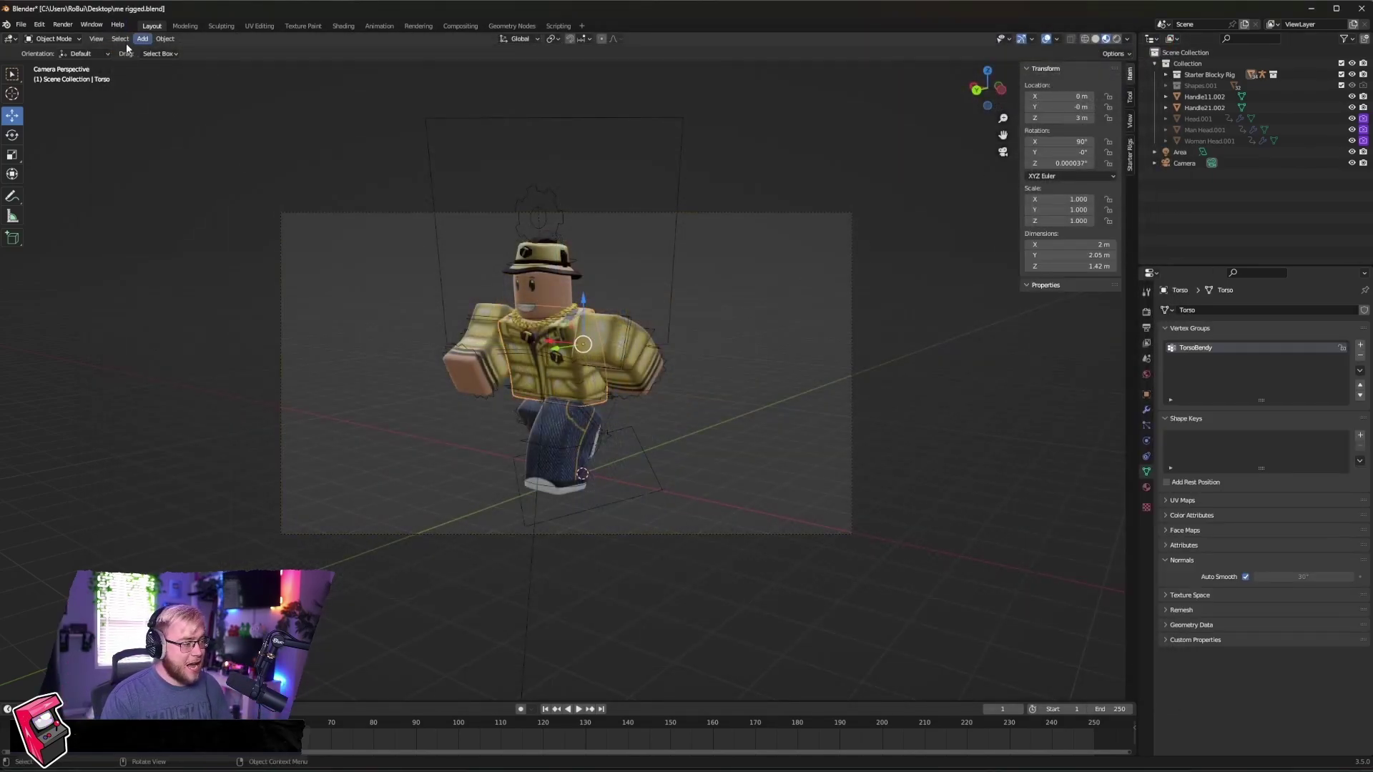
click(573, 343)
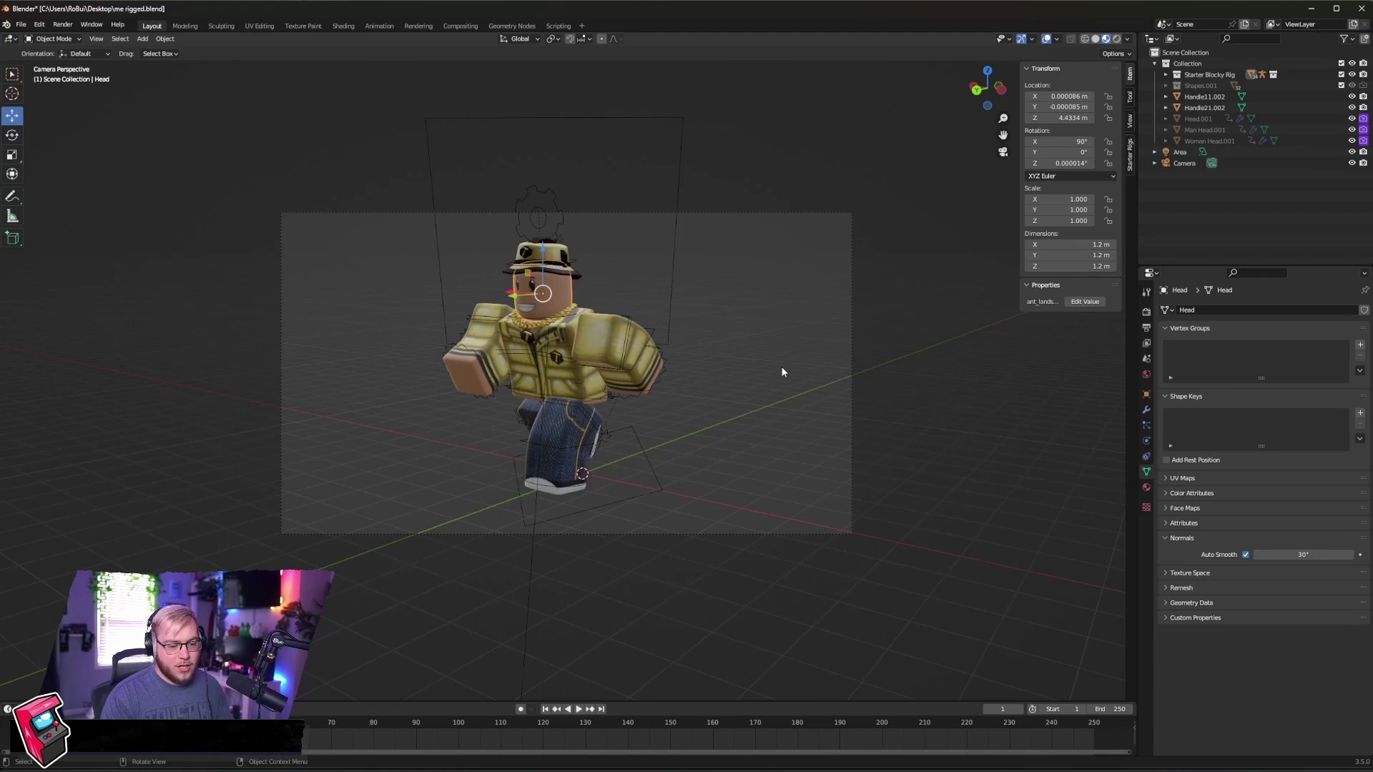
click(568, 350)
click(1147, 487)
scroll(1192, 517, down, 10)
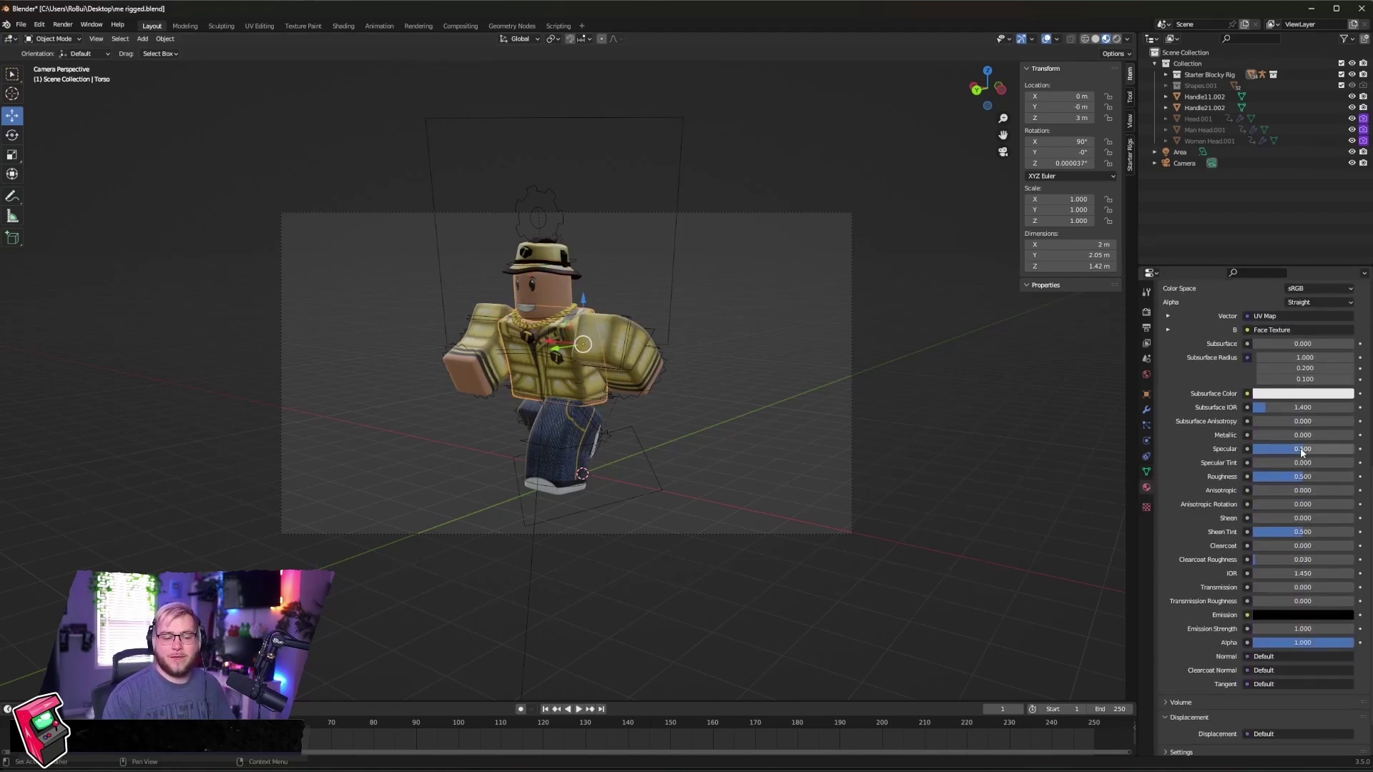
mouse_move(1301, 453)
mouse_down()
mouse_move(1341, 454)
mouse_move(1327, 458)
mouse_up()
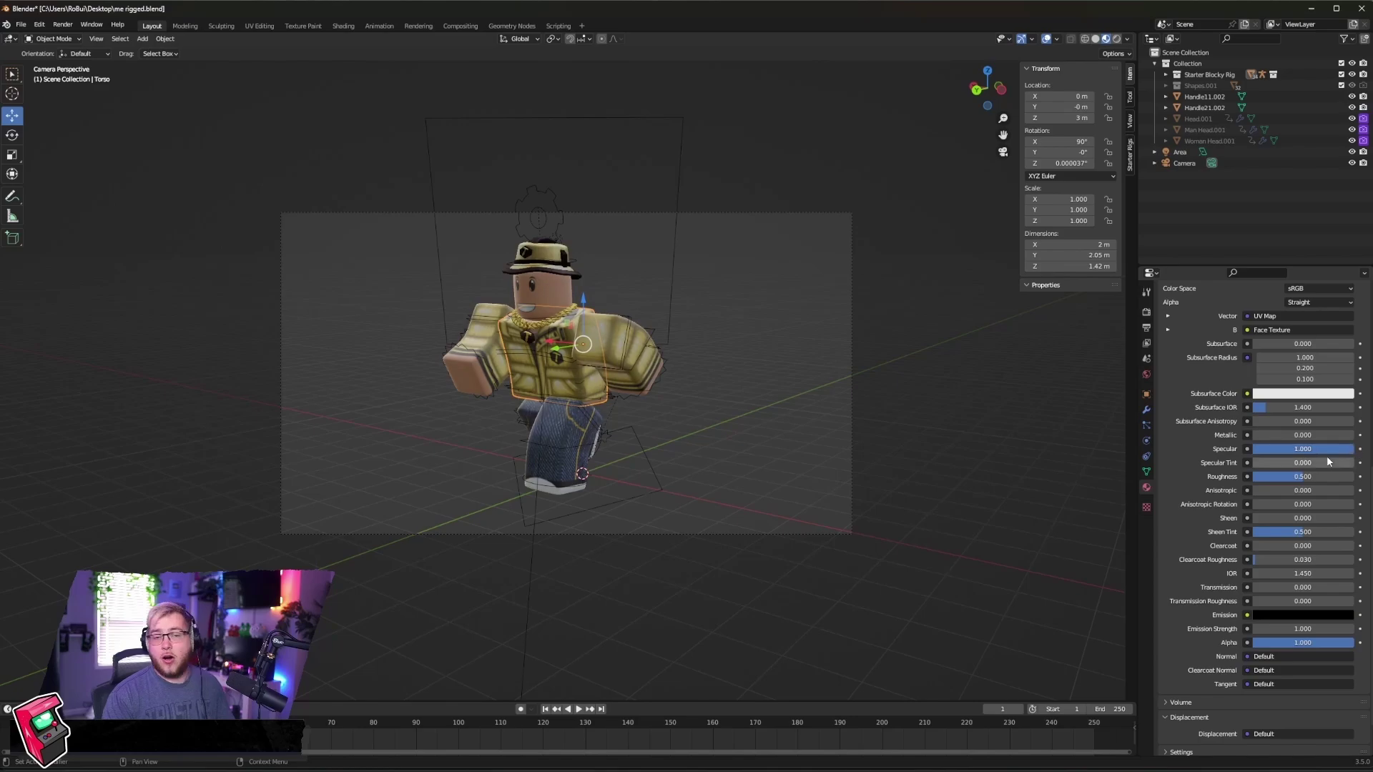
Deselect the torso, render the camera view to check the stronger specular, and close the render
click(719, 324)
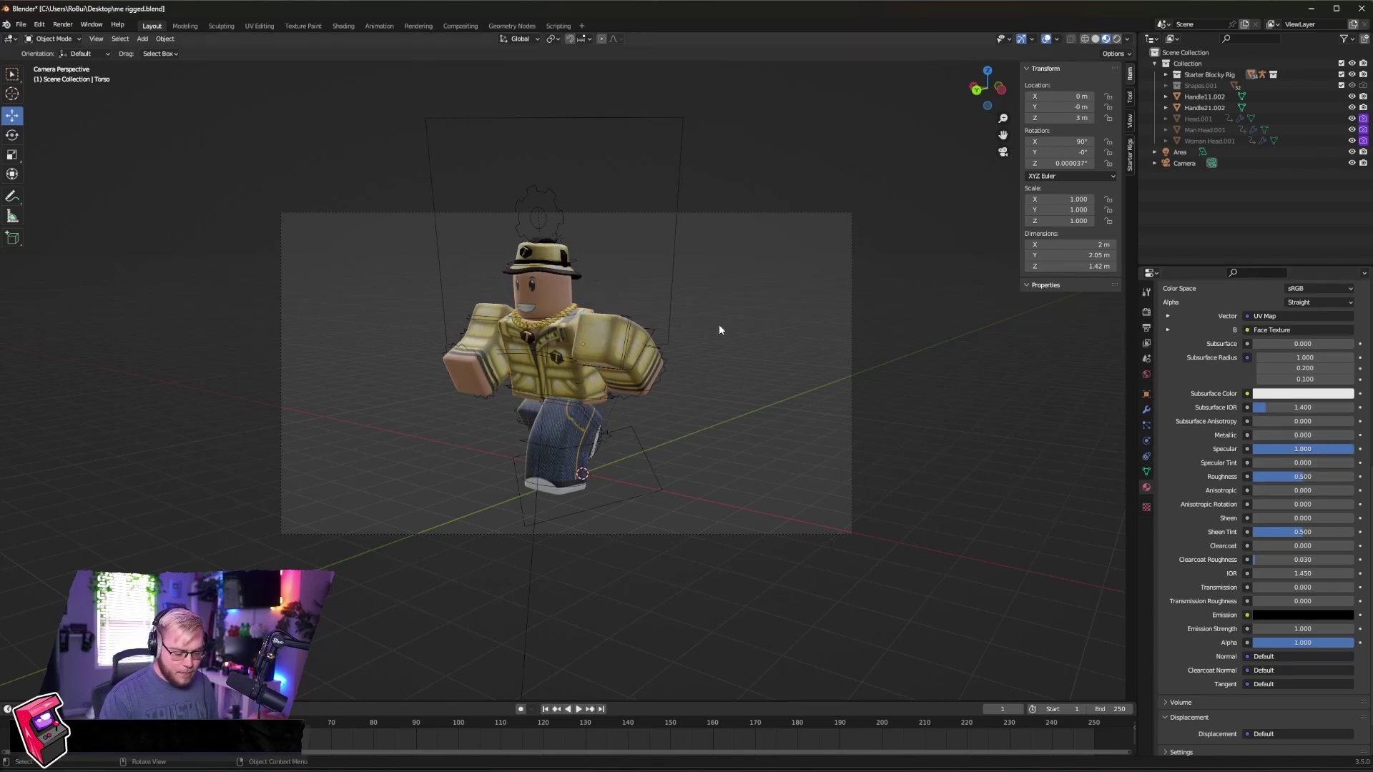
key(F12)
key(Escape)
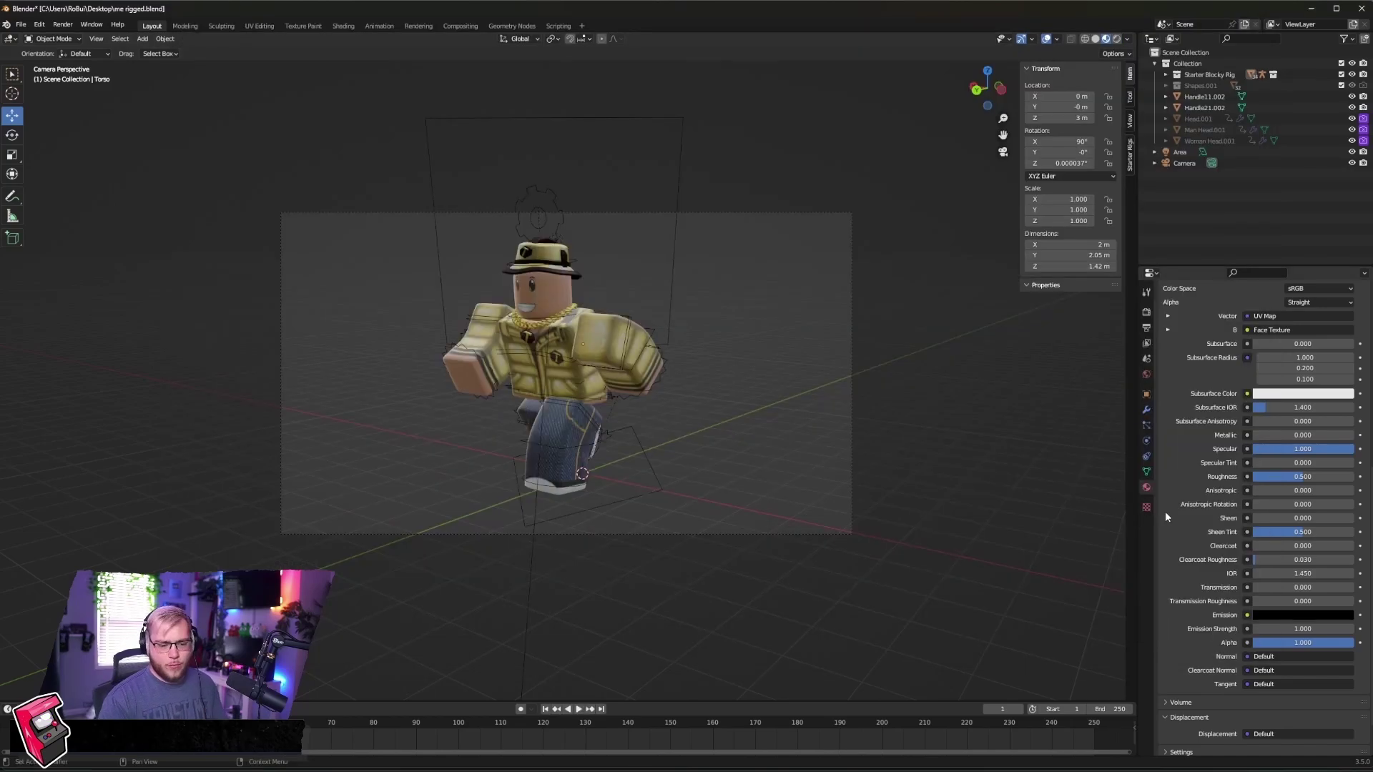
Set the Roughness of the torso's material to 0.000 and examine the shine on the character up close
drag(1302, 476, 1253, 480)
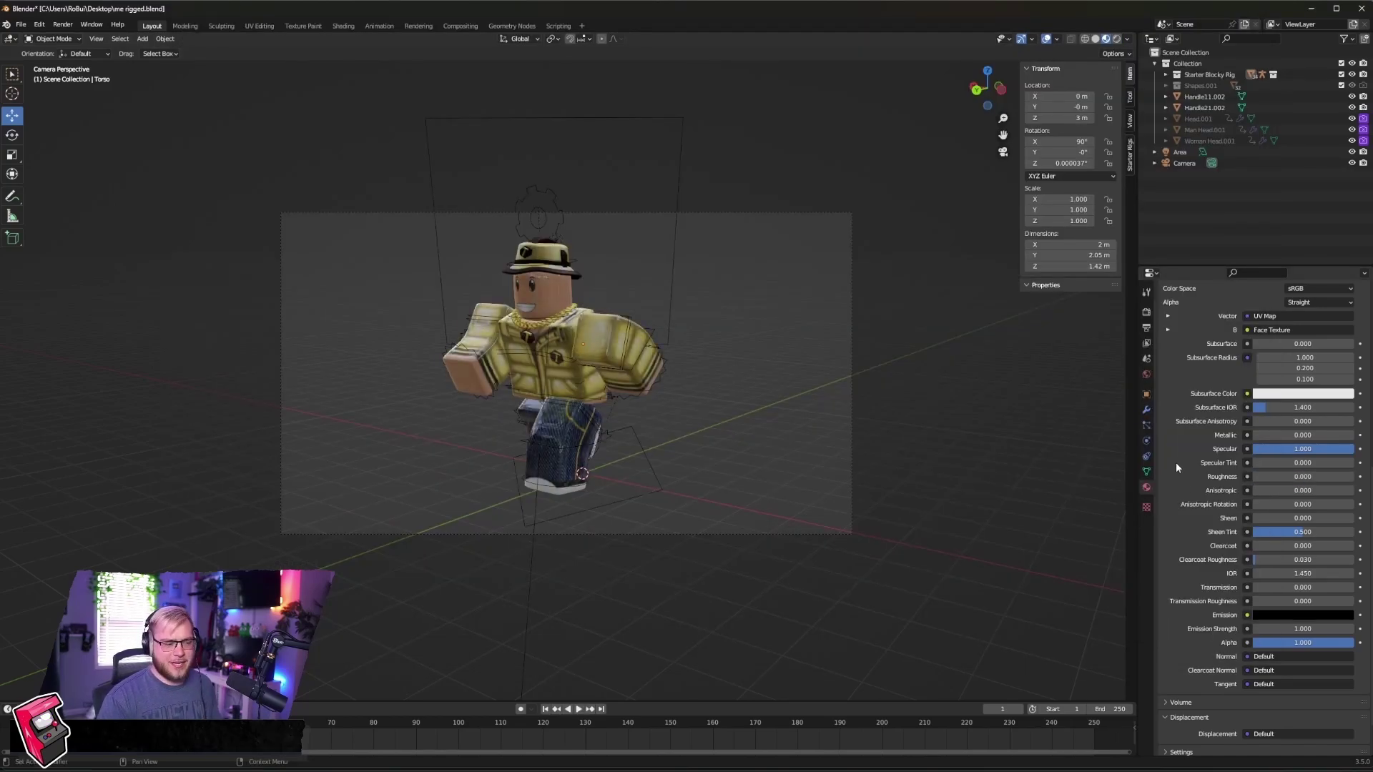
scroll(705, 385, up, 2)
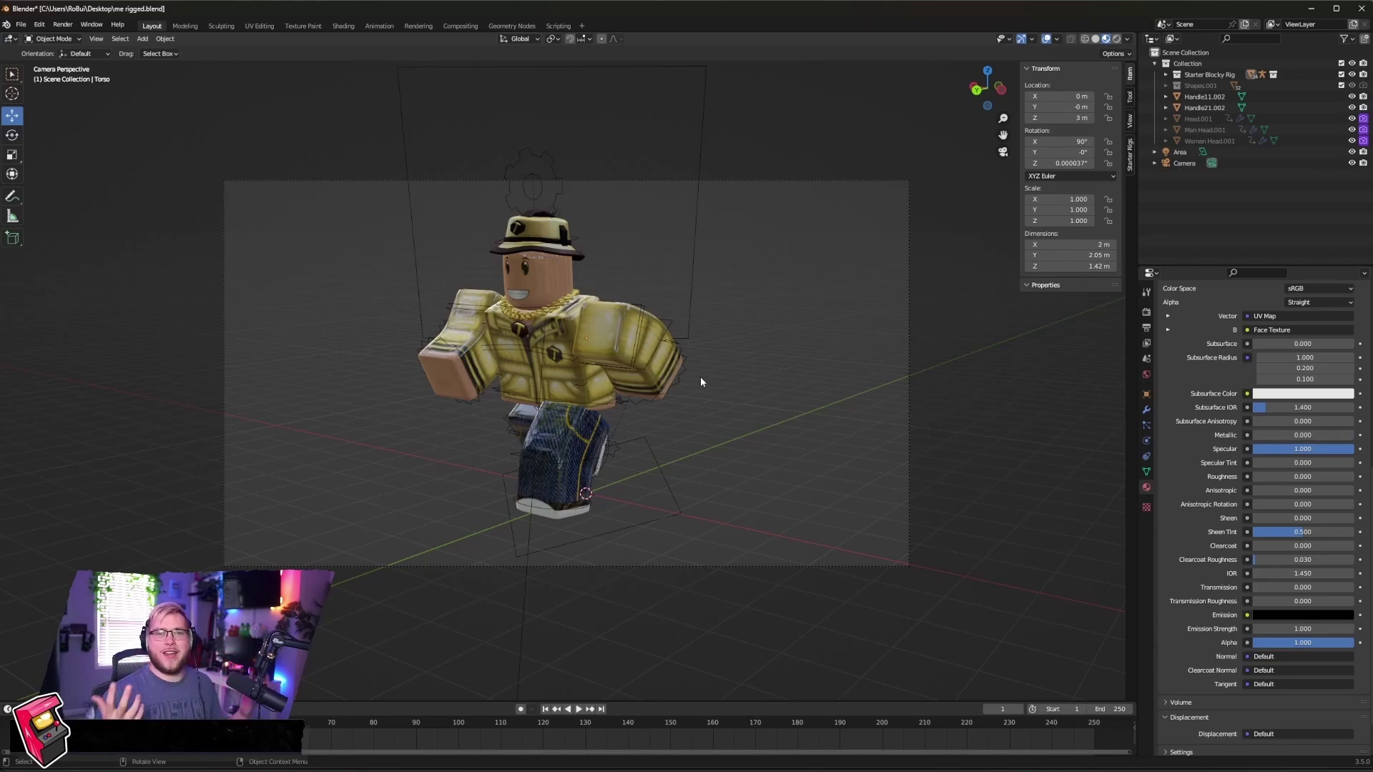
scroll(715, 368, up, 4)
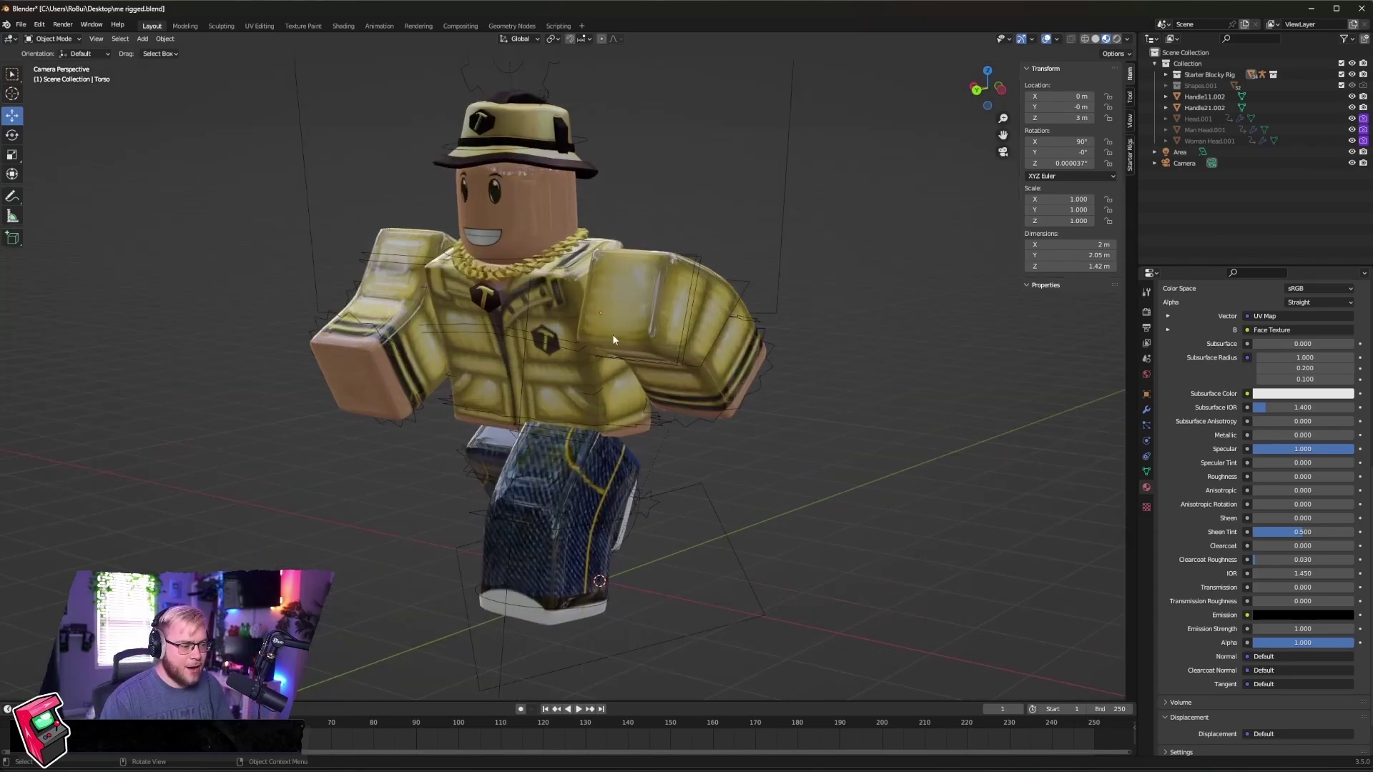
Examine the glossy character from a slightly different angle and render the image from the camera again
scroll(594, 323, down, 3)
mouse_move(612, 314)
middle_down()
mouse_move(652, 341)
mouse_move(667, 330)
mouse_move(645, 305)
mouse_move(644, 332)
mouse_move(630, 311)
middle_up()
scroll(628, 329, up, 5)
scroll(632, 308, down, 4)
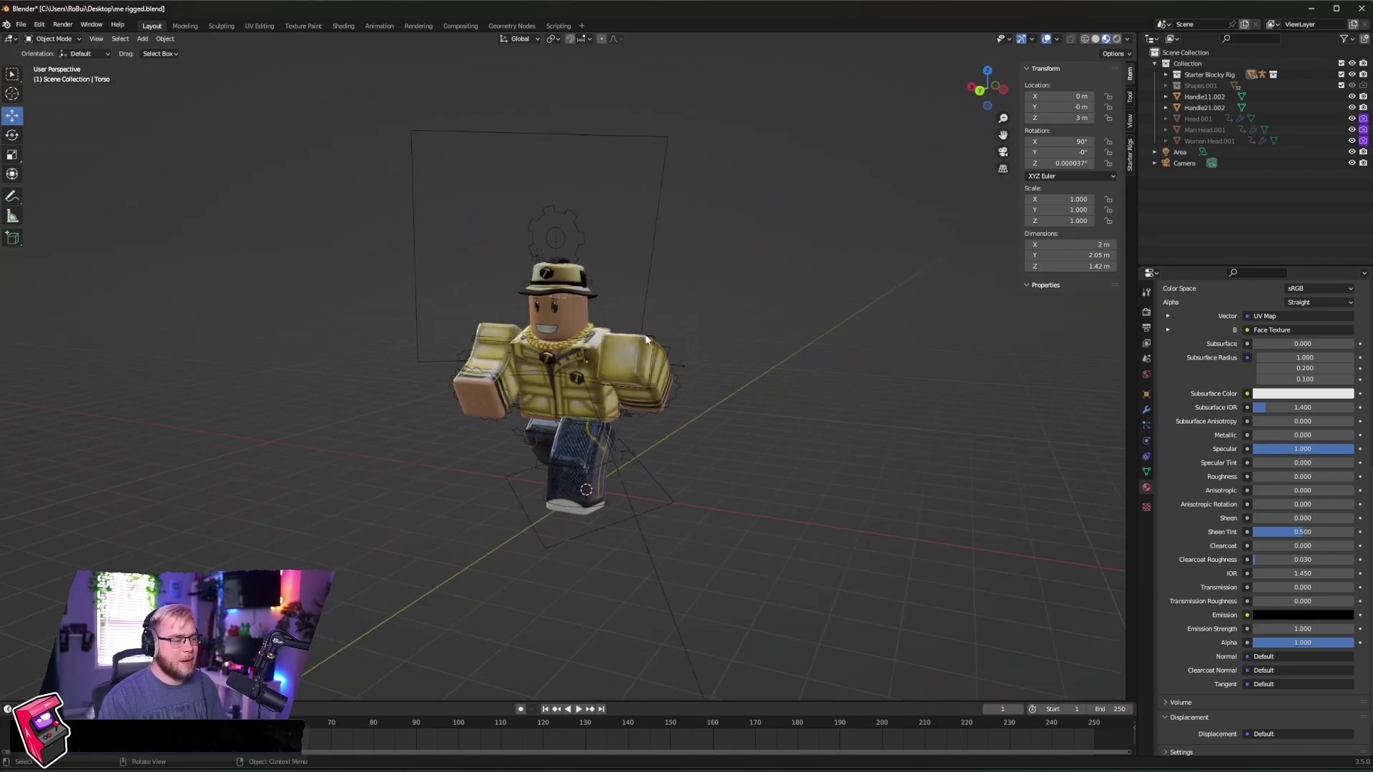
key(F12)
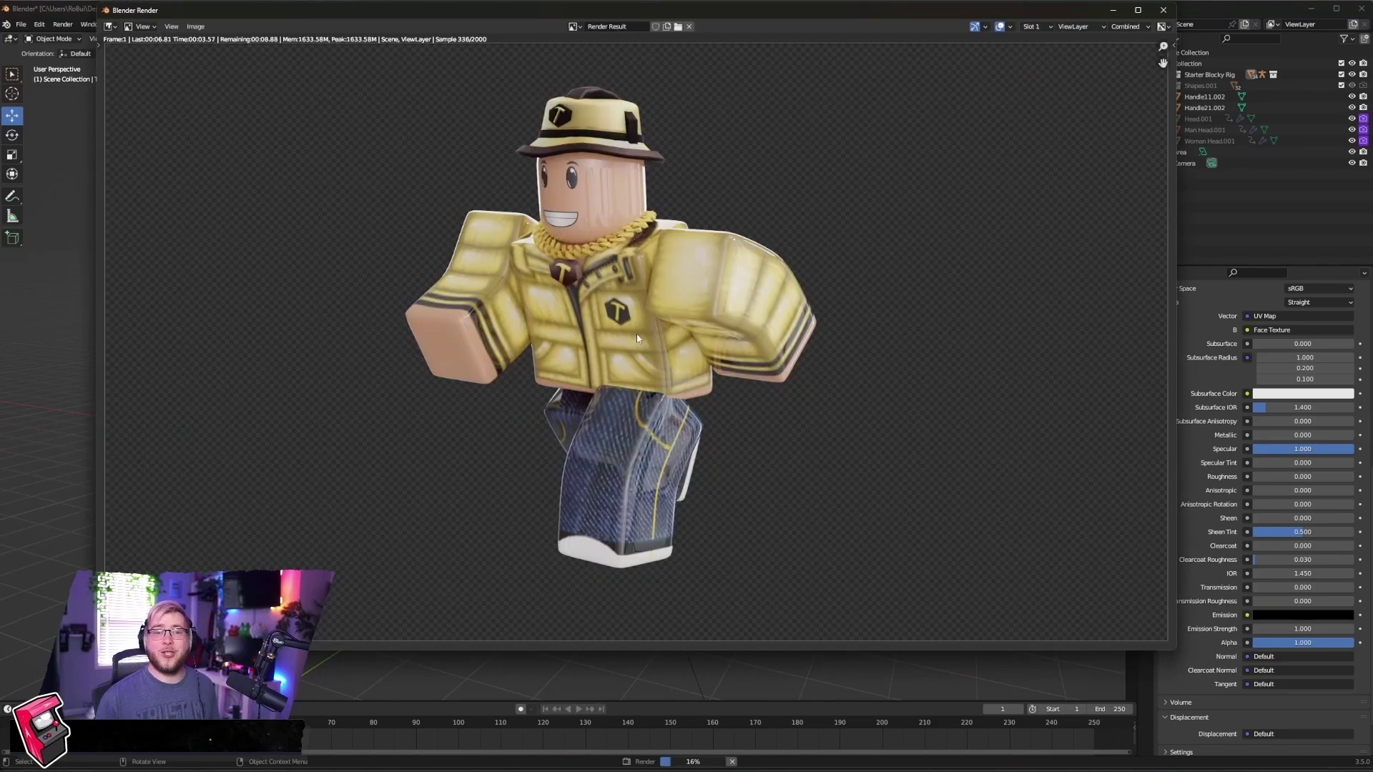